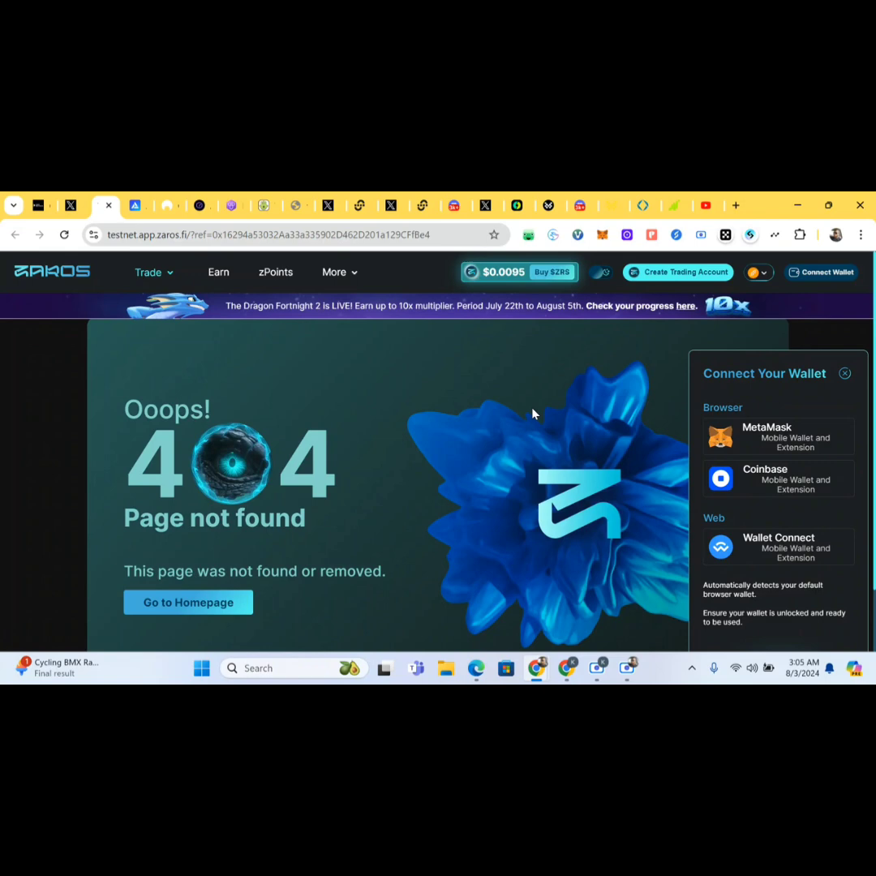
Connect the MetaMask account to Zaros, approve and switch to Arbitrum Sepolia, then close the success dialog
left_click(776, 446)
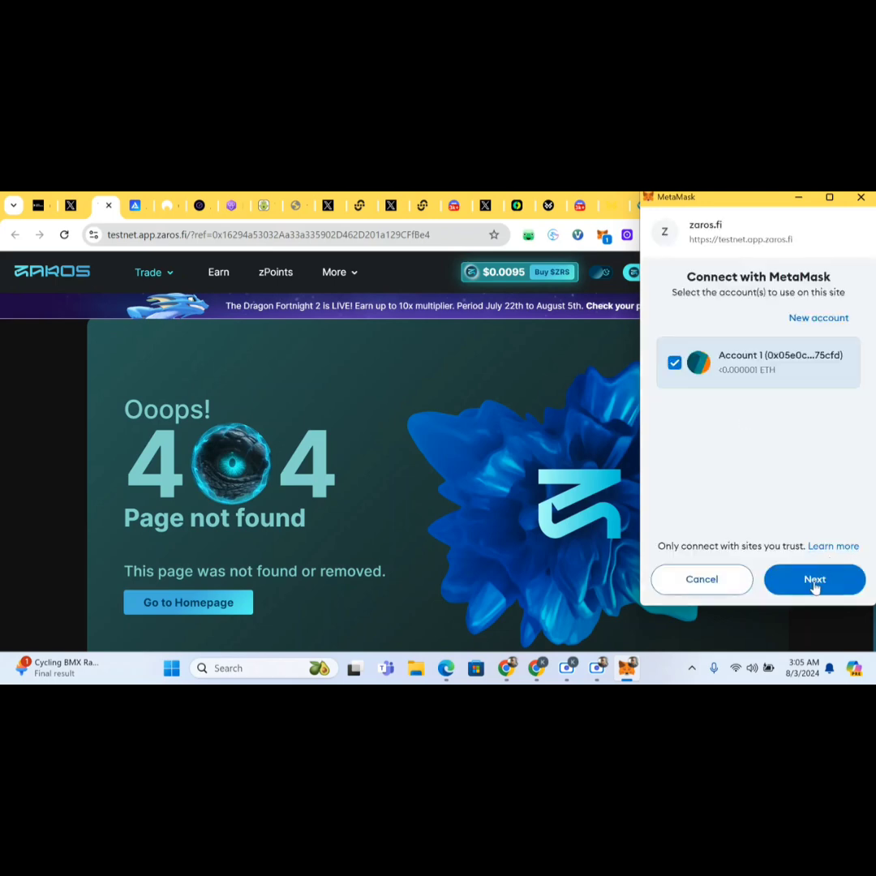
left_click(814, 581)
left_click(813, 581)
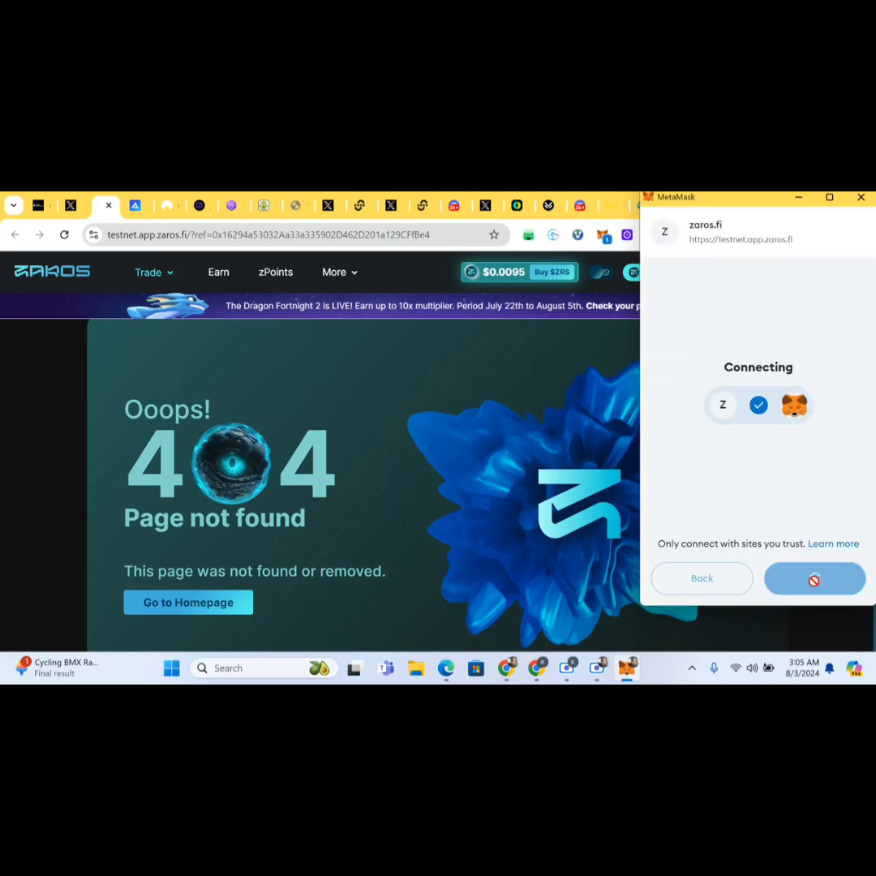
scroll(797, 539, "down", 3)
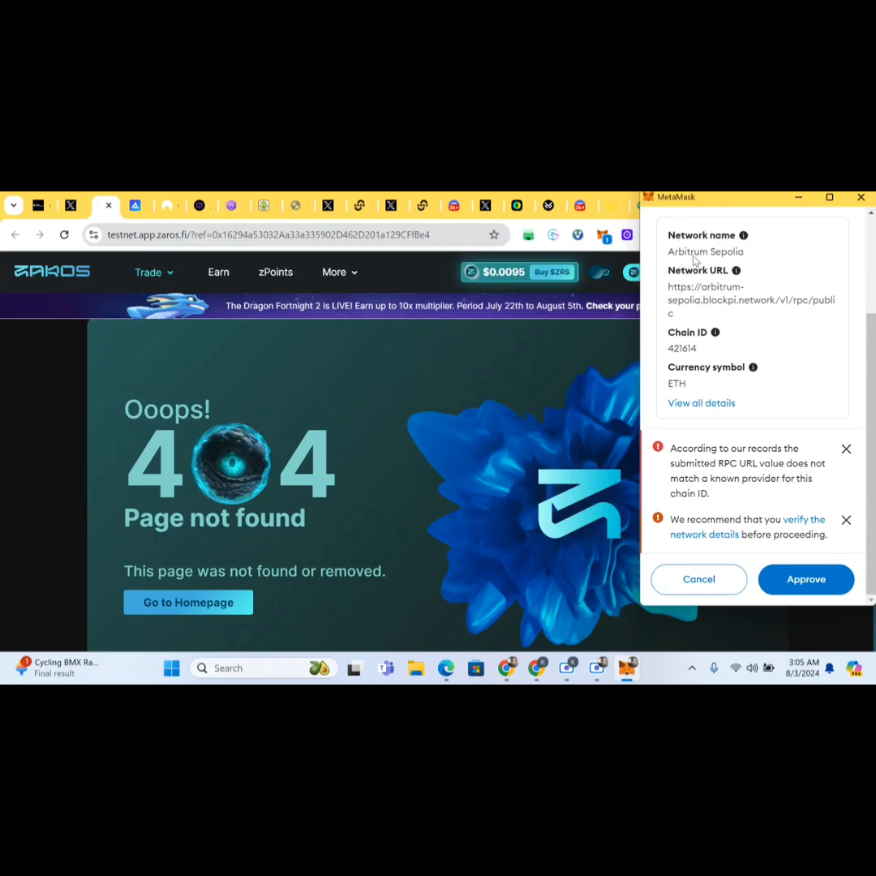
left_click(791, 581)
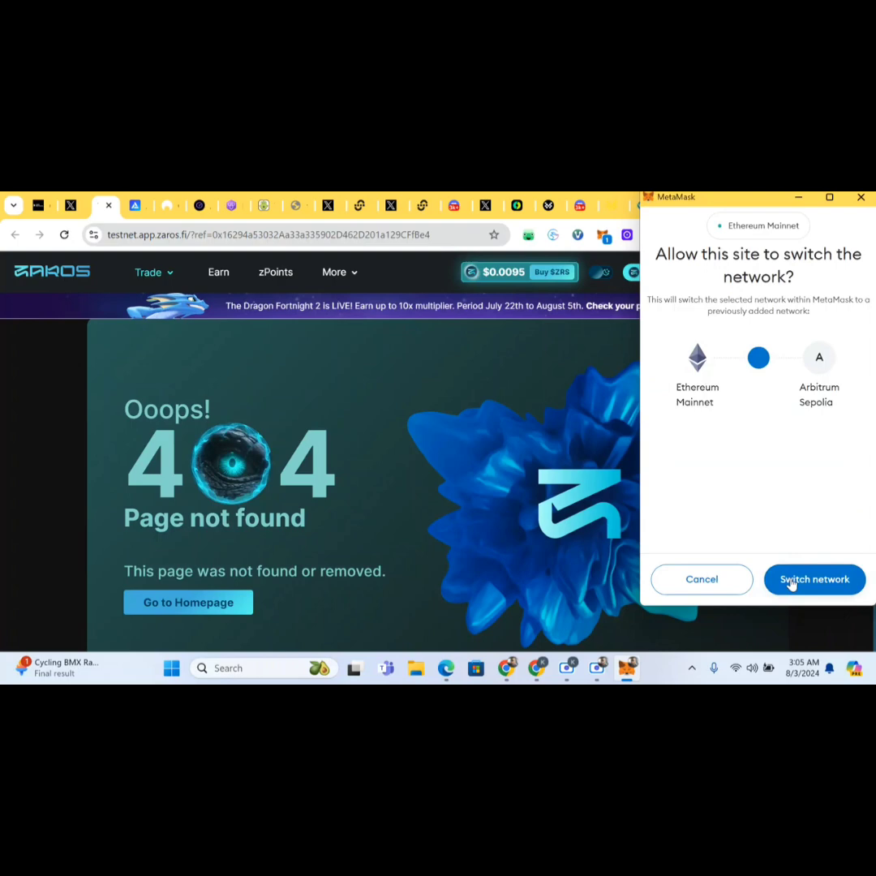
left_click(791, 581)
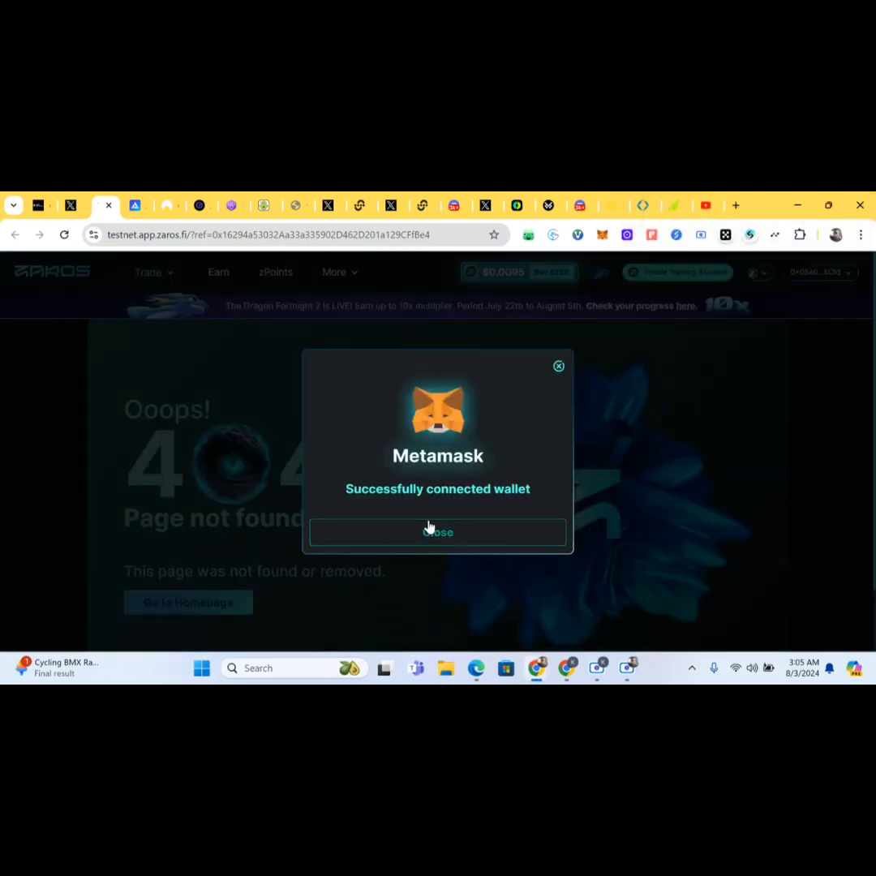
left_click(490, 530)
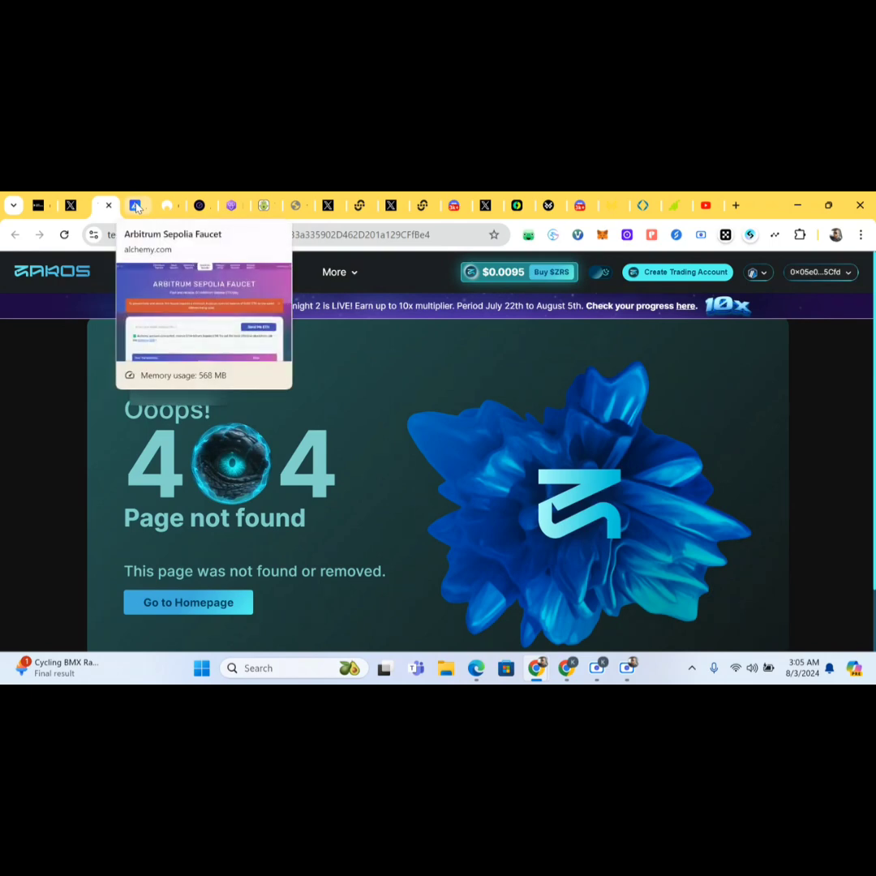
On the Alchemy faucet page, copy the wallet address from MetaMask
left_click(136, 208)
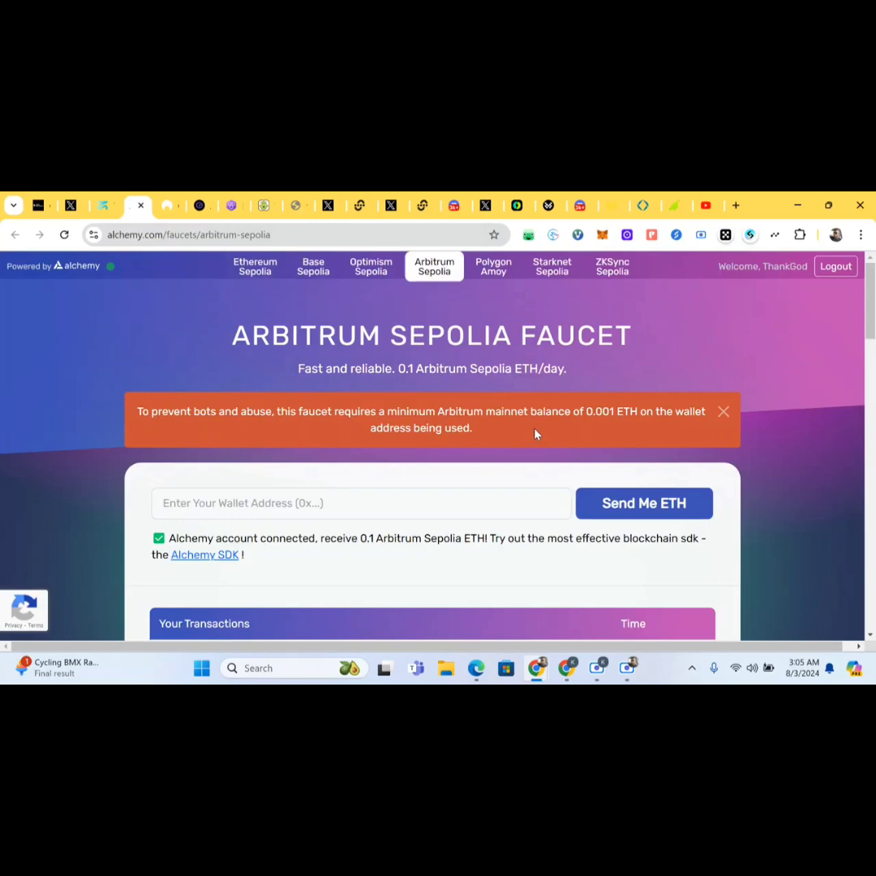
scroll(535, 434, "down", 2)
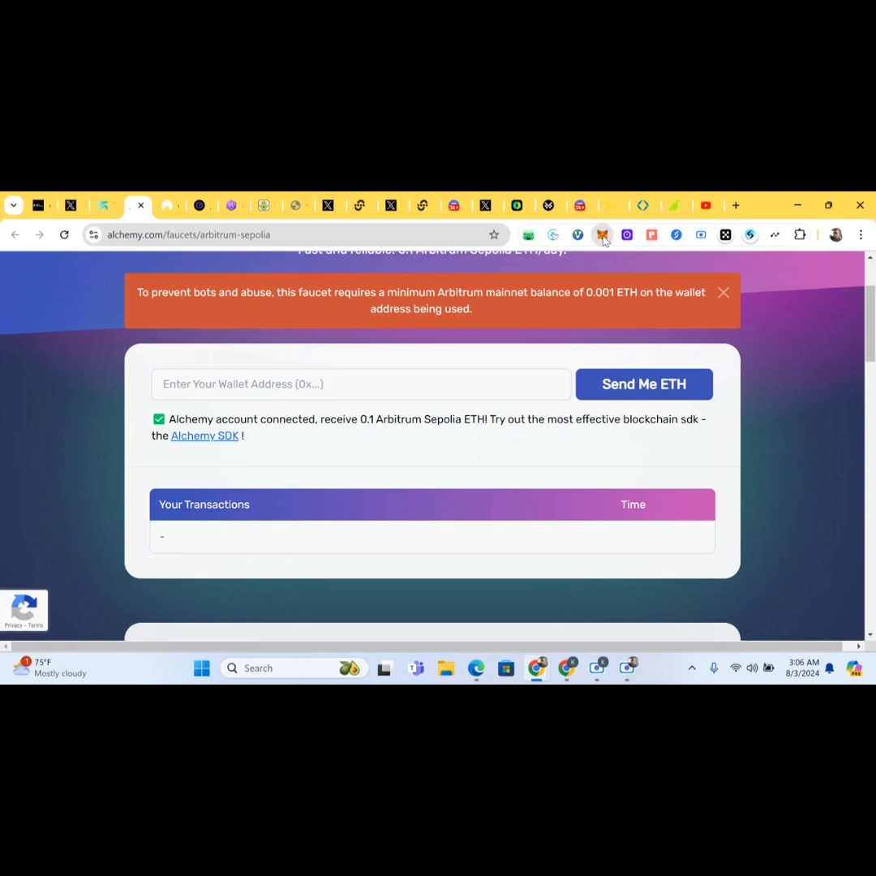
left_click(602, 235)
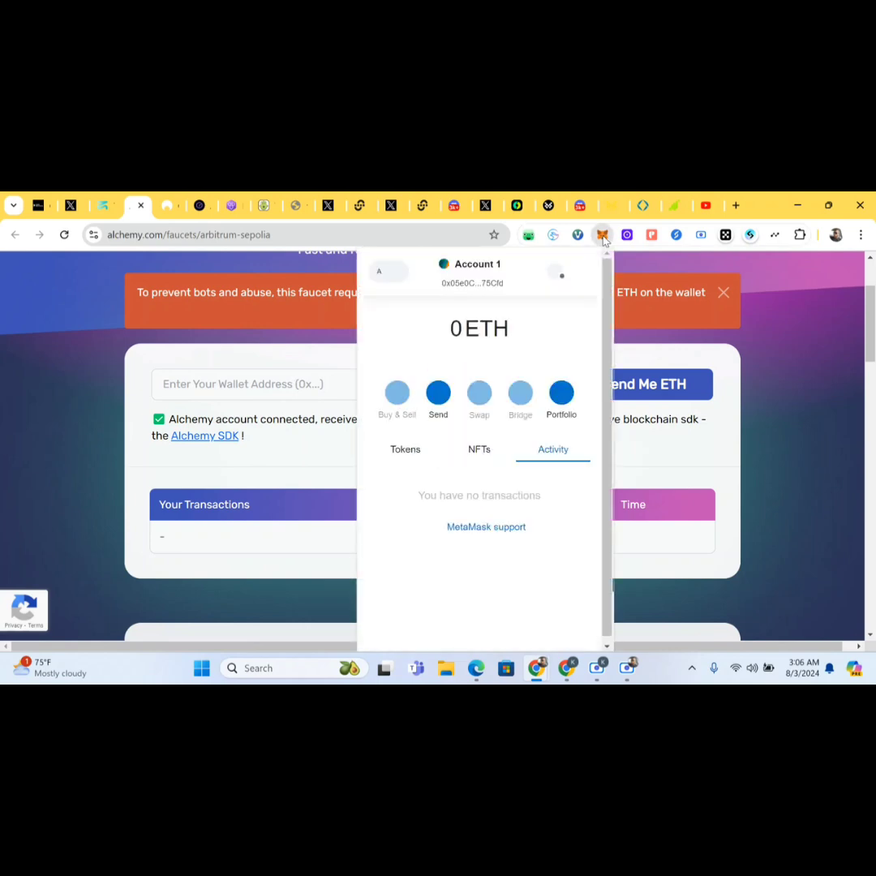
left_click(511, 288)
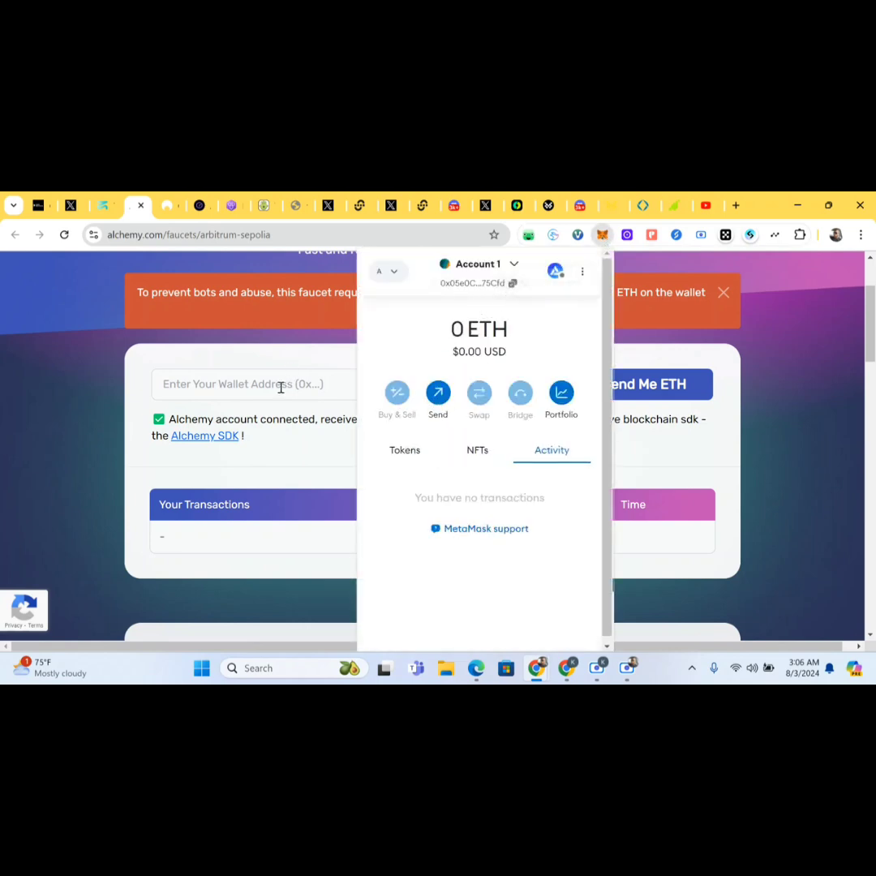
Paste the wallet address into the faucet field and request Arbitrum Sepolia test ETH
left_click(281, 387)
right_click(281, 387)
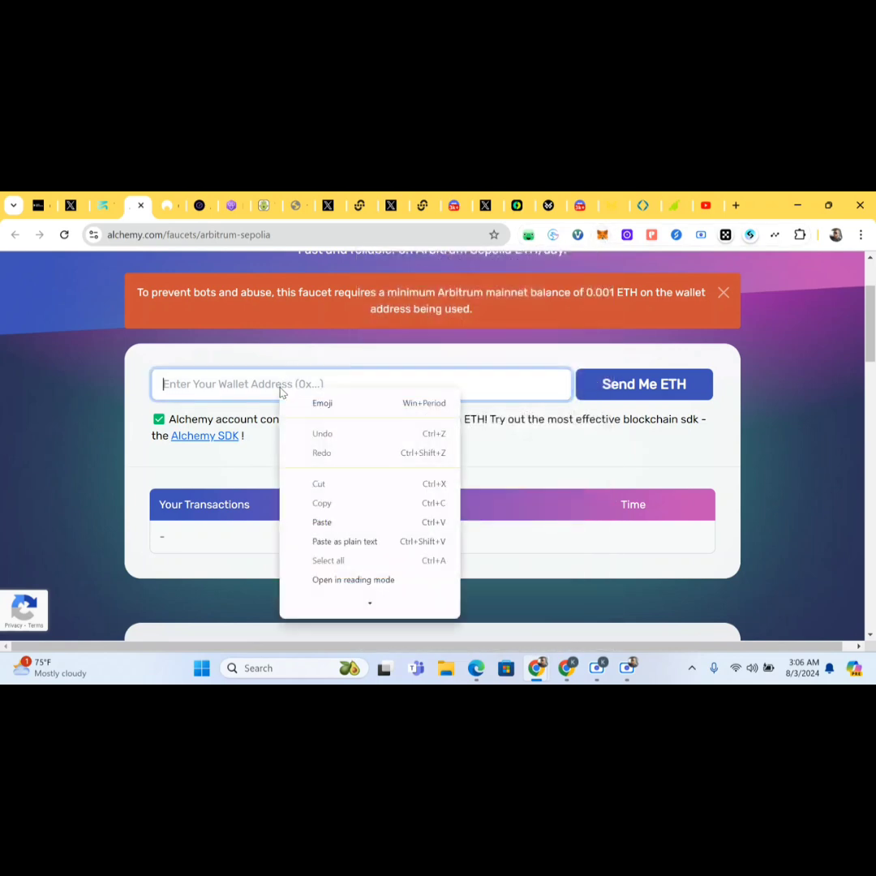
left_click(322, 523)
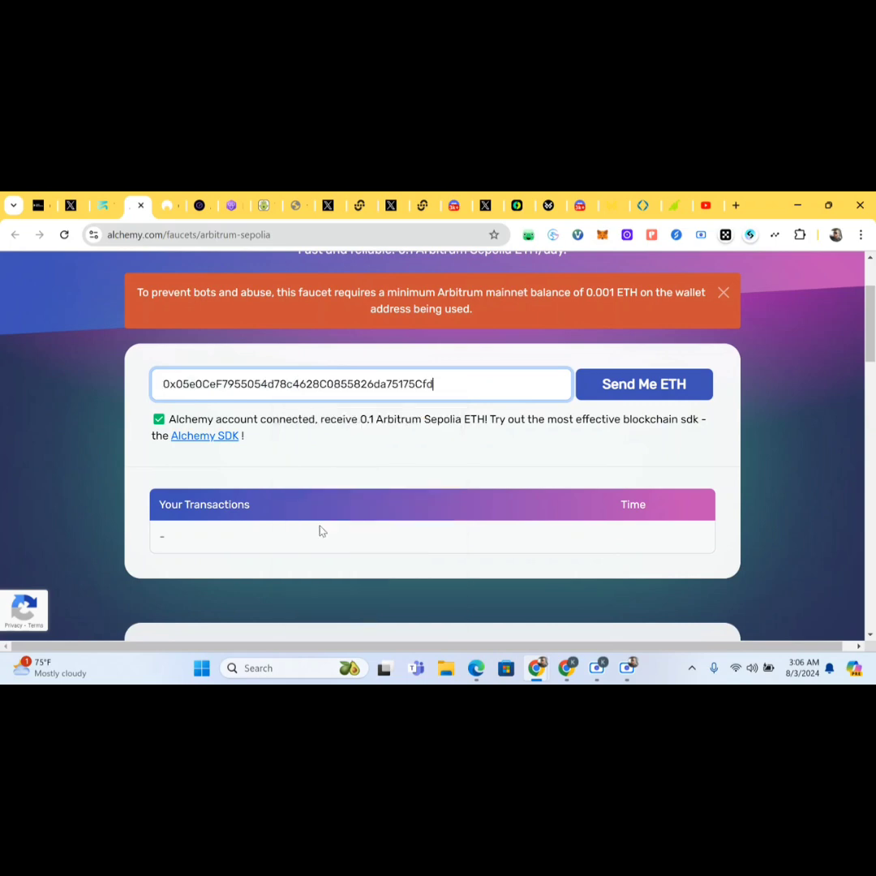
left_click(639, 390)
left_click(638, 390)
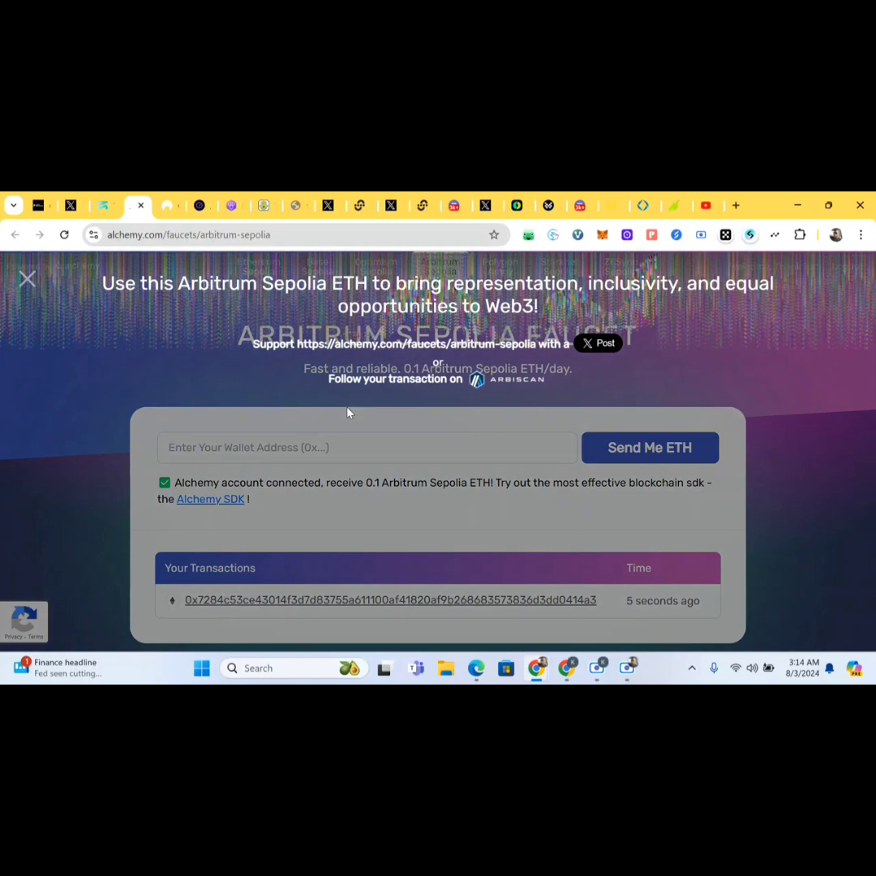
Return to the Zaros page and check the wallet's new 0.1 ETH balance
left_click(105, 207)
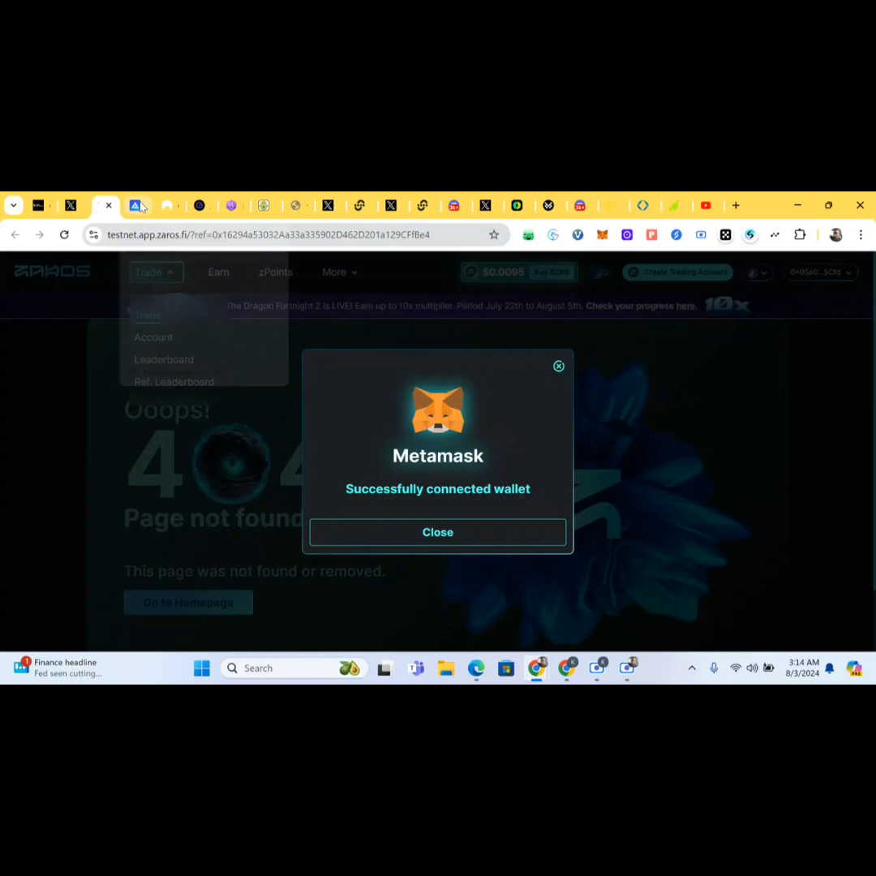
left_click(139, 208)
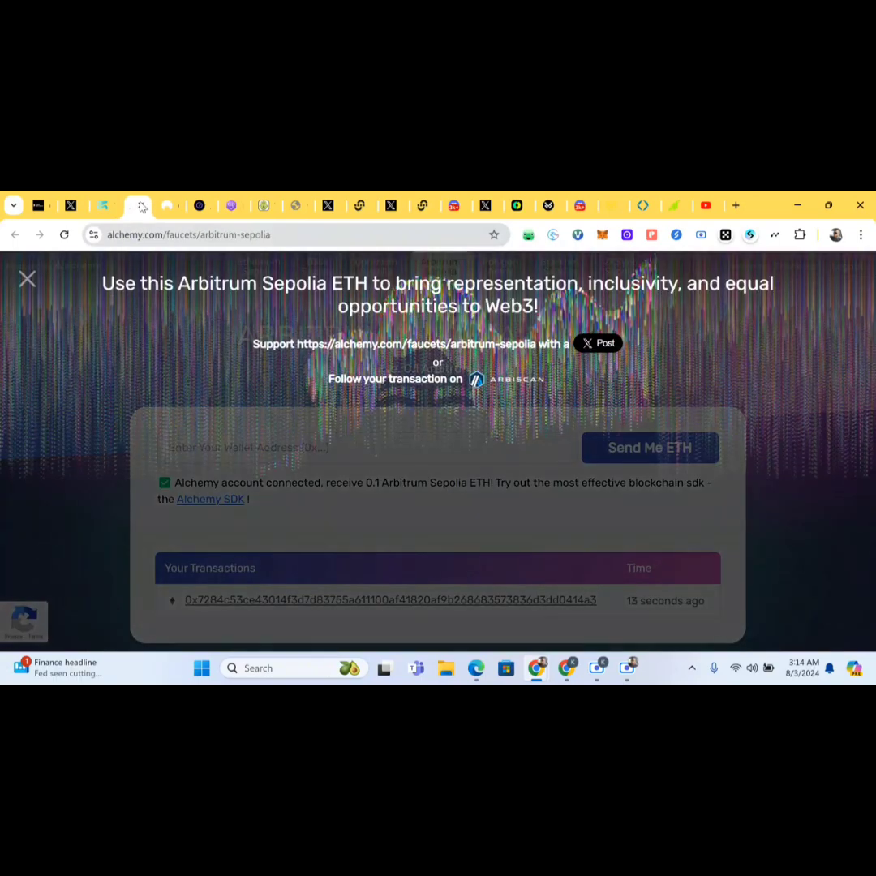
left_click(106, 207)
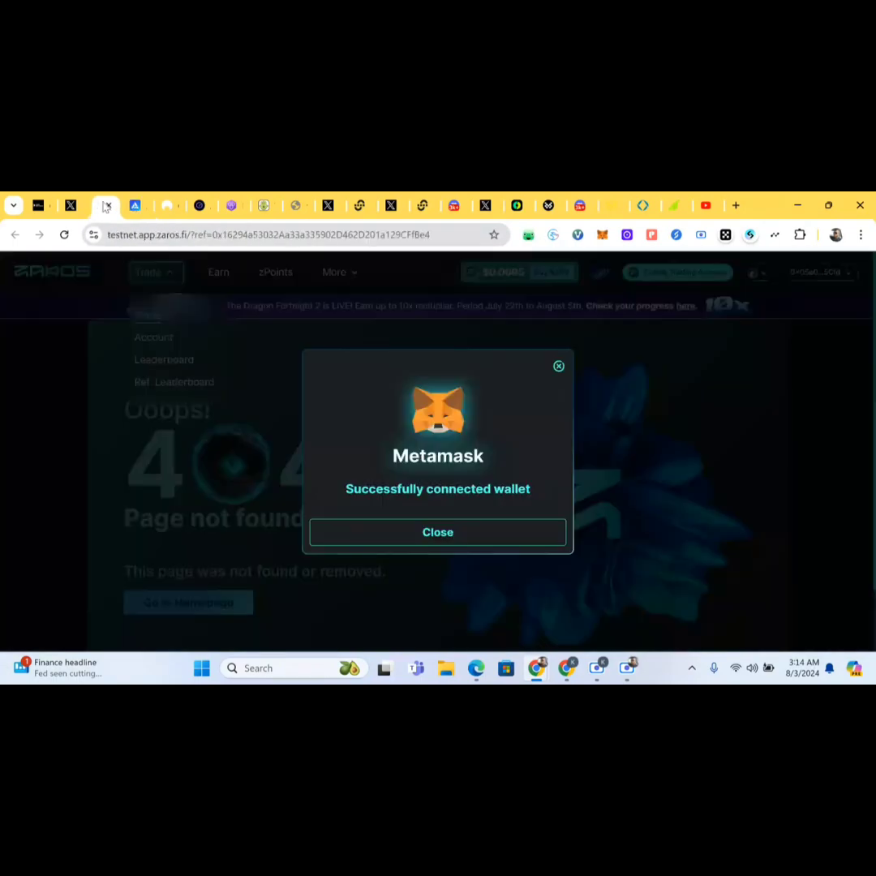
left_click(603, 237)
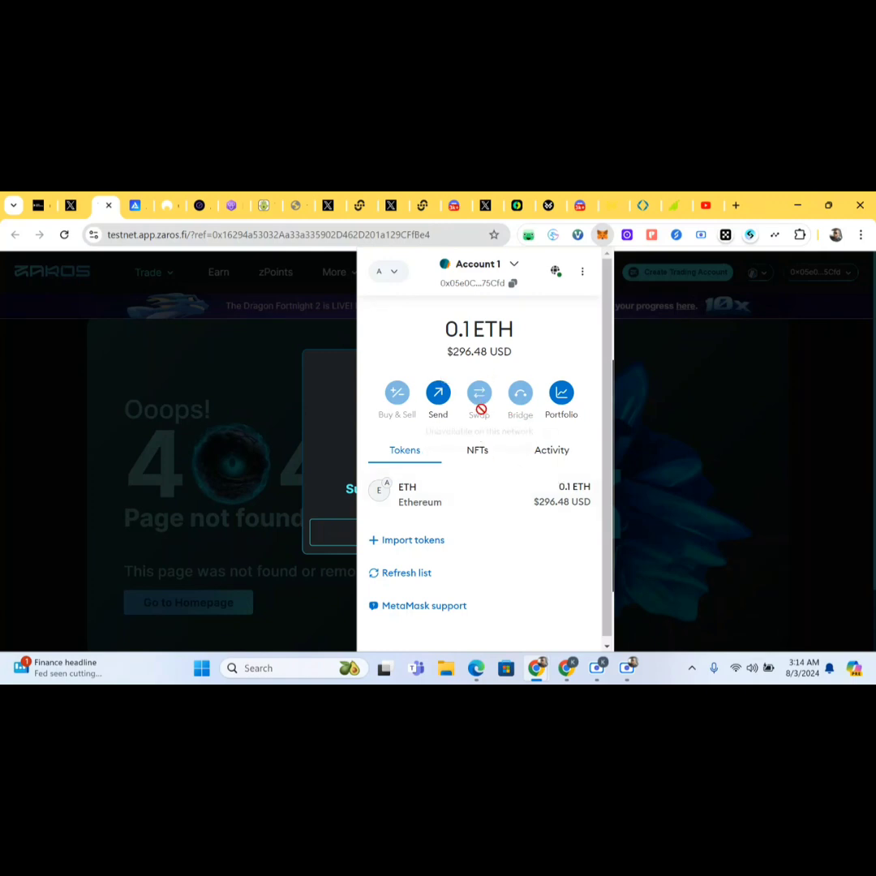
Switch the wallet to Arbitrum One and back to Arbitrum Sepolia, then close the wallet
left_click(393, 272)
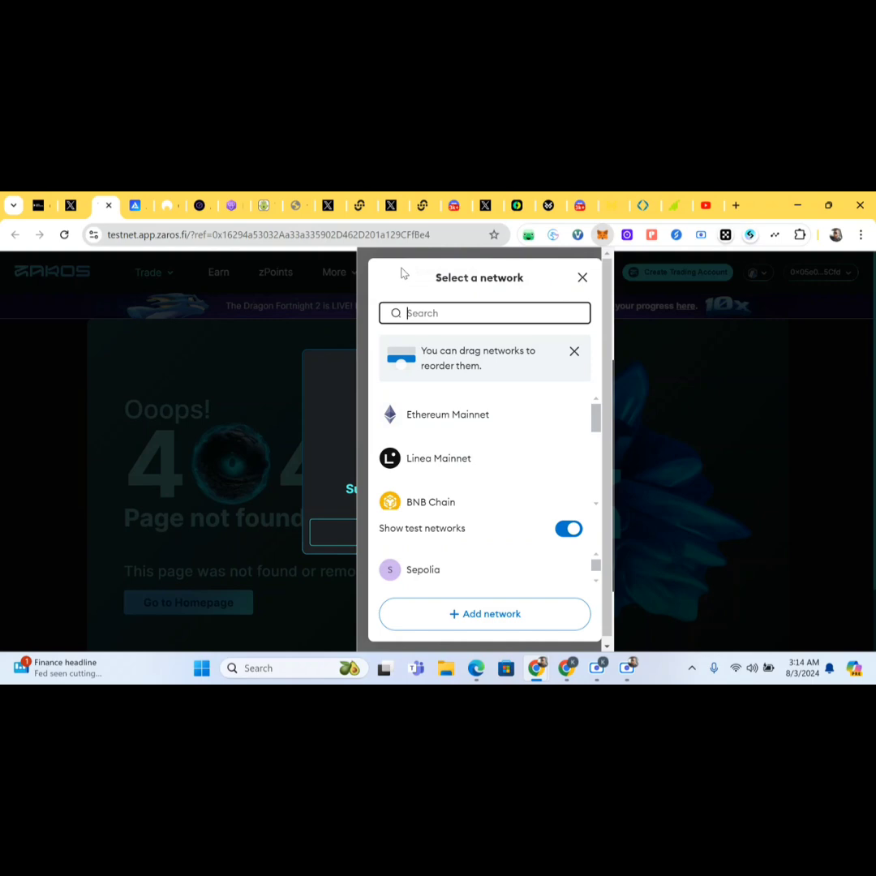
scroll(451, 451, "down", 3)
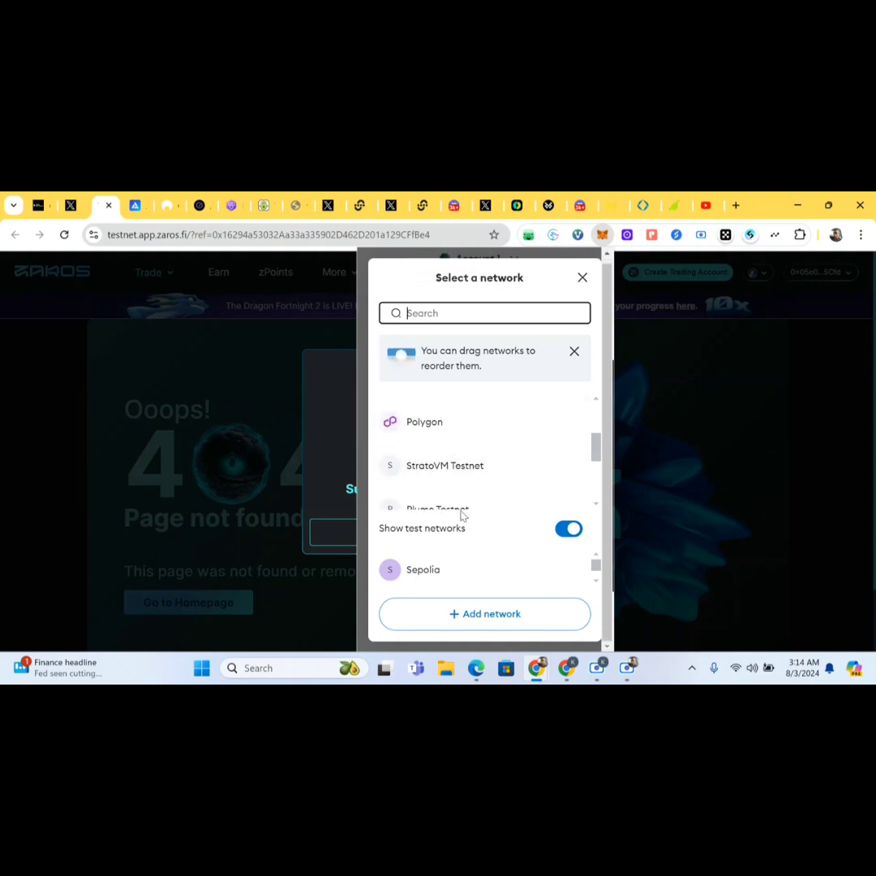
scroll(499, 450, "down", 3)
scroll(497, 450, "down", 1)
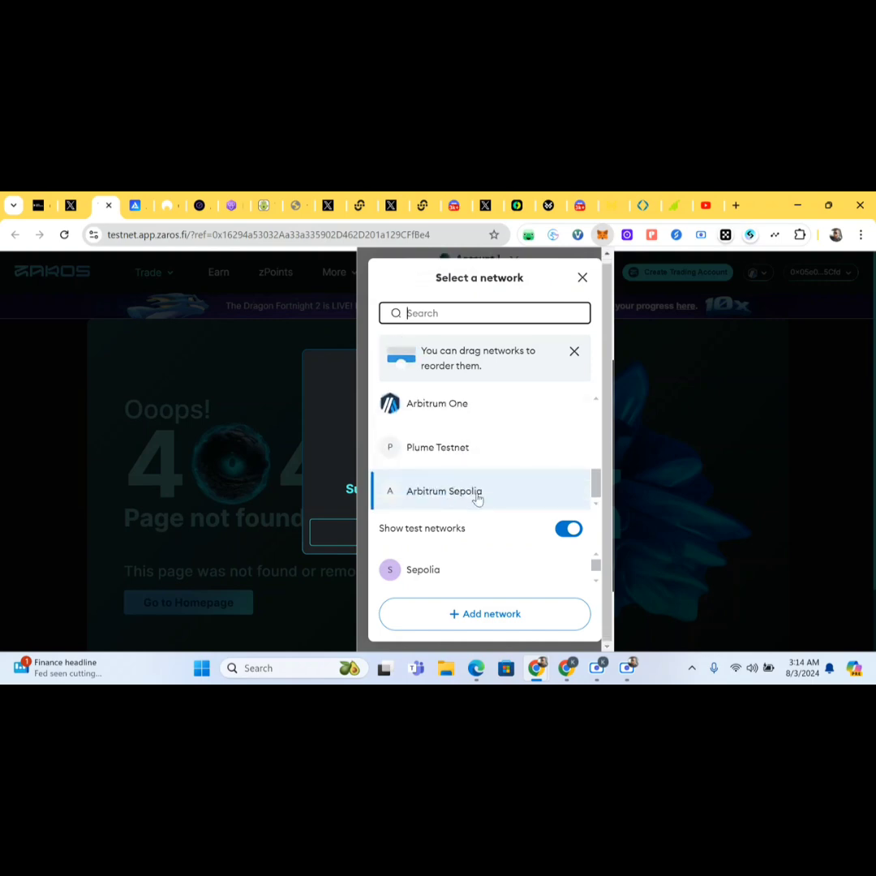
left_click(454, 410)
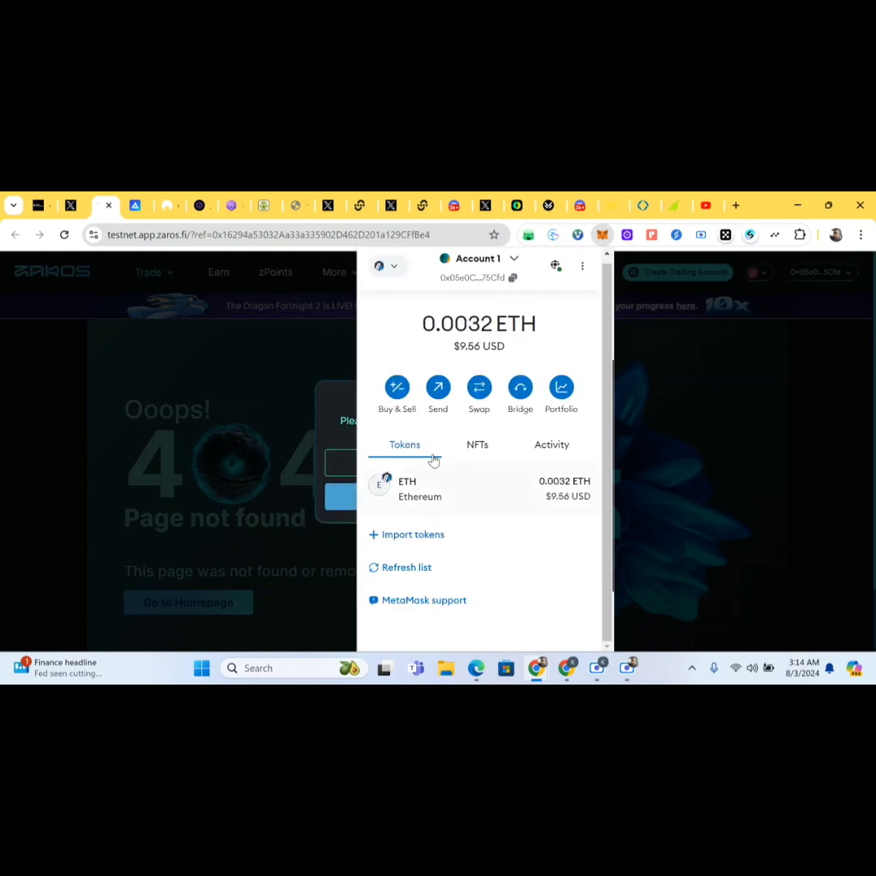
left_click(387, 266)
scroll(440, 489, "down", 2)
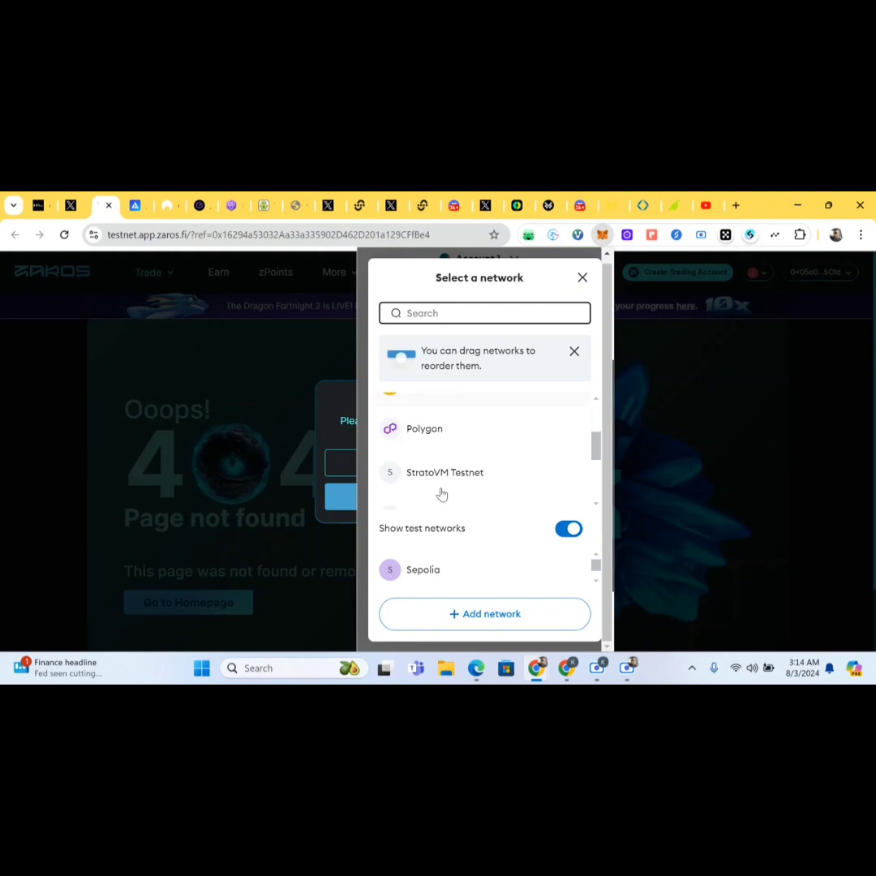
scroll(449, 469, "down", 3)
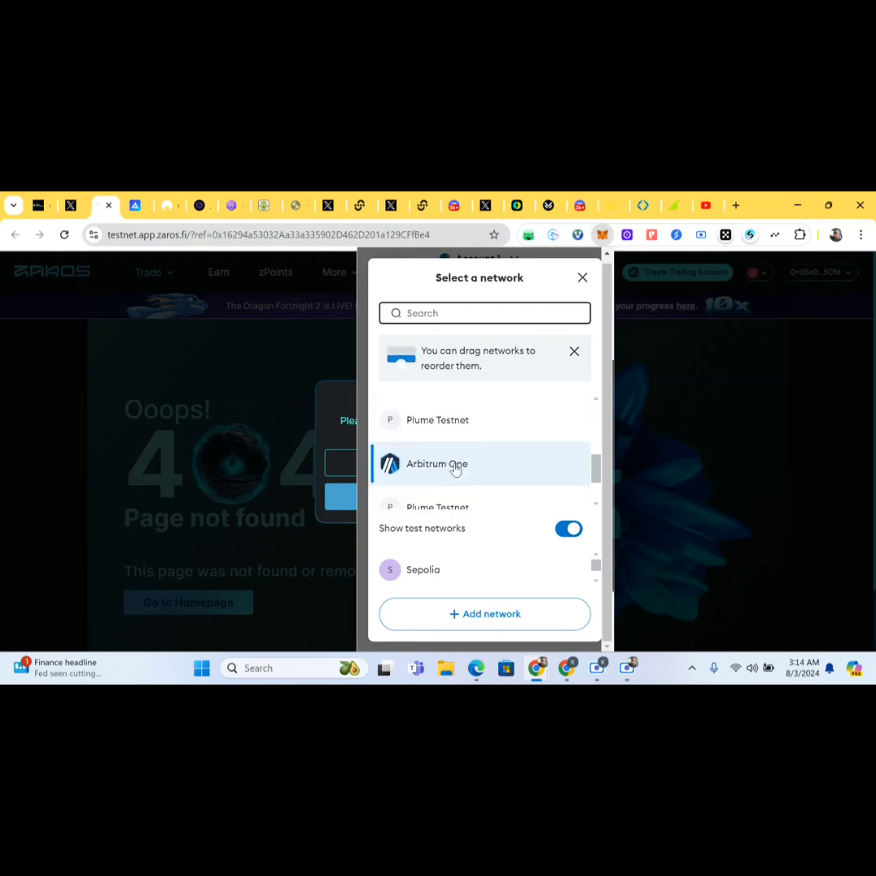
scroll(446, 487, "down", 1)
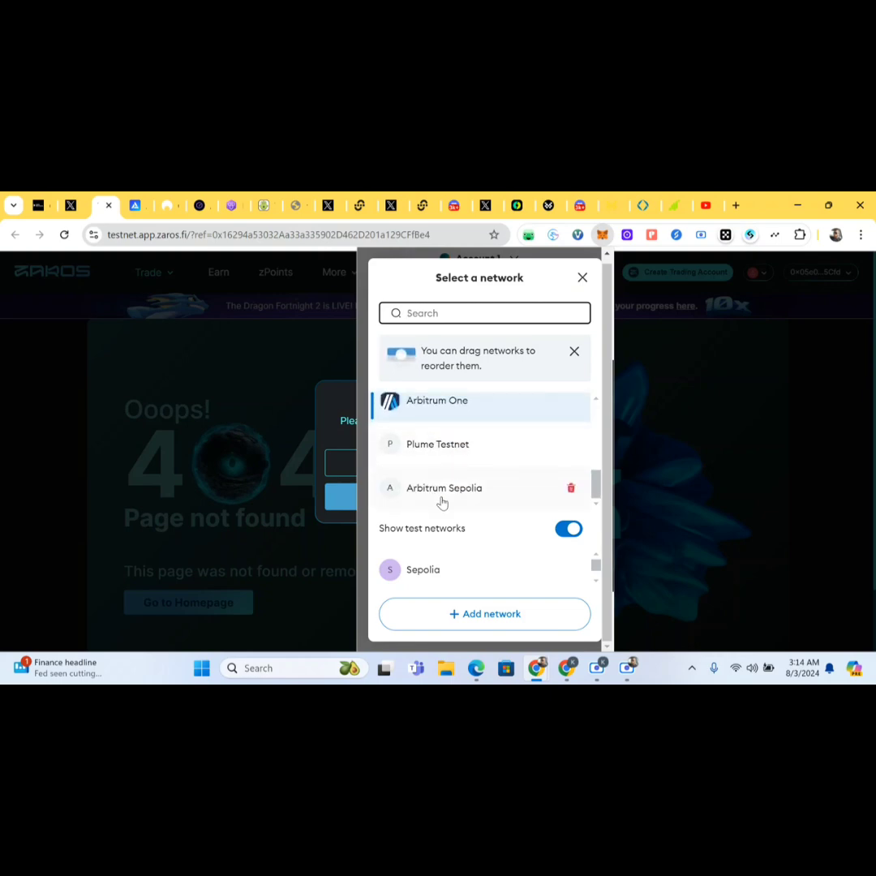
left_click(442, 489)
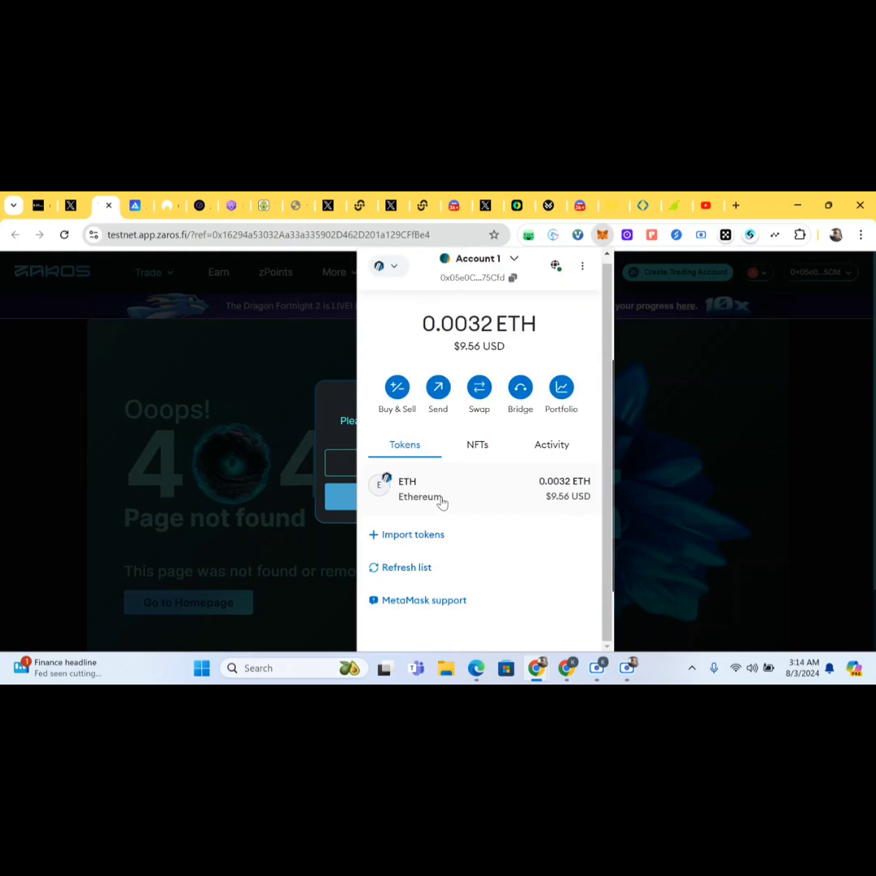
left_click(294, 497)
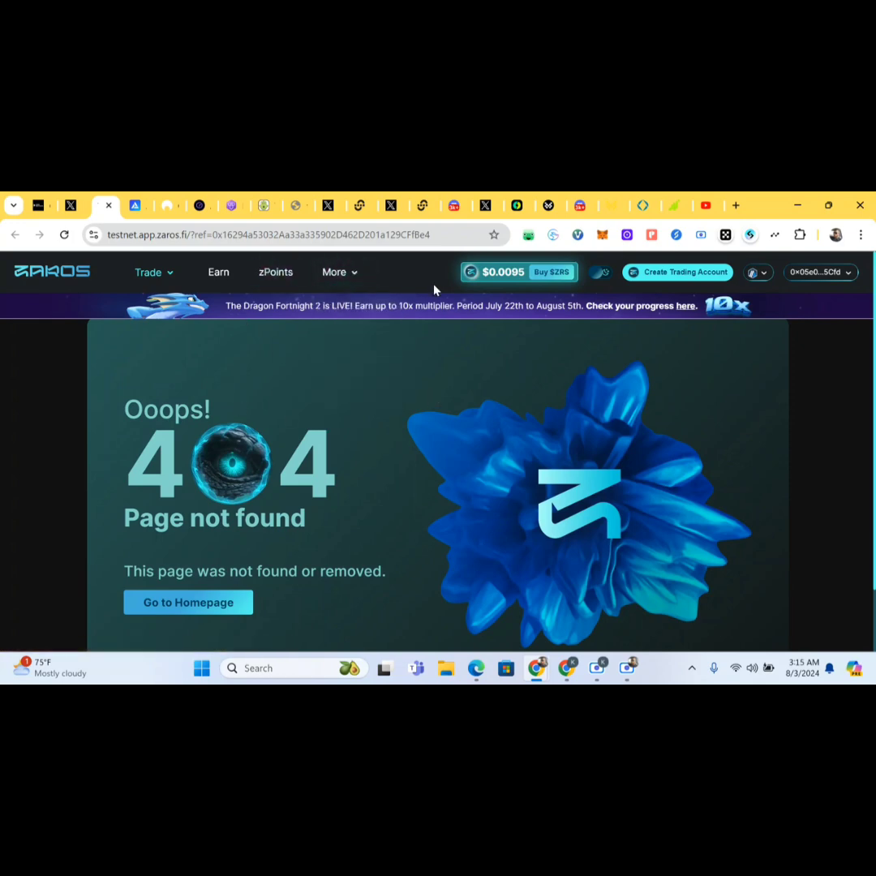
From the account page, mint 100,000 test USDC, approving the transaction in MetaMask
left_click(671, 273)
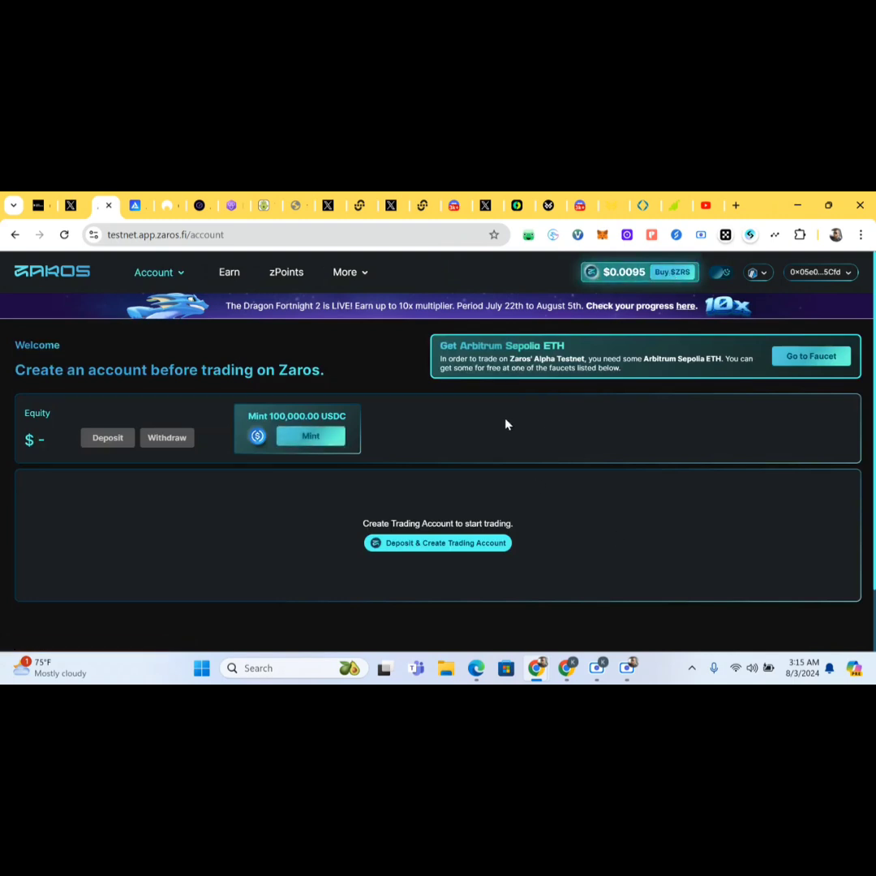
left_click(297, 440)
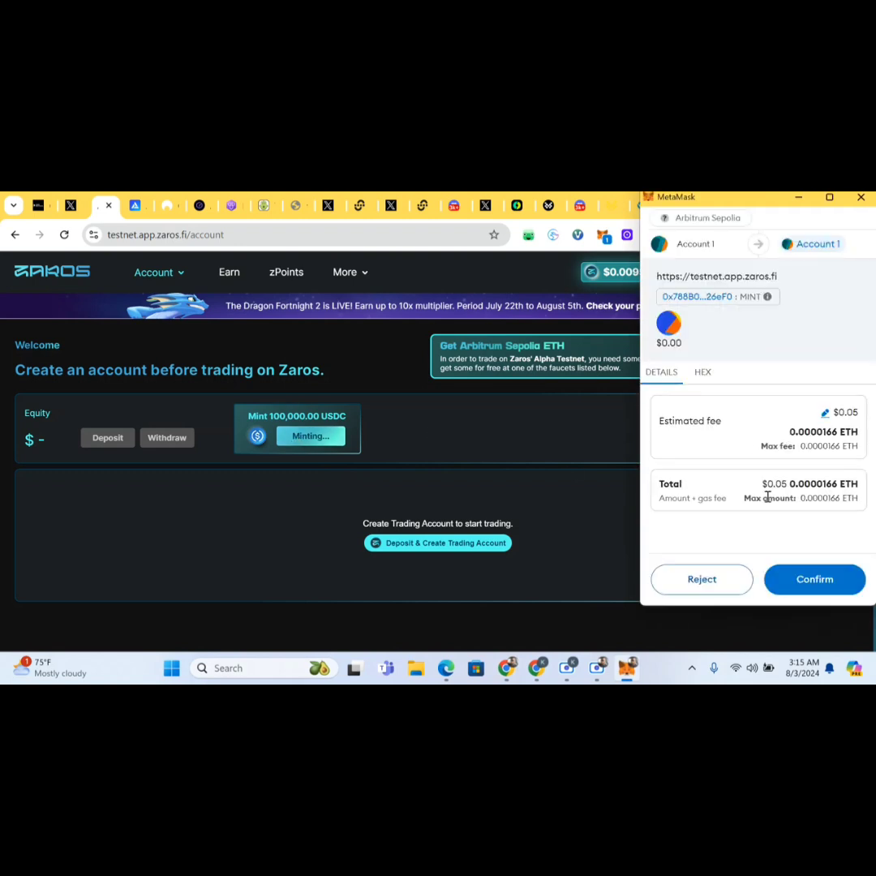
left_click(816, 581)
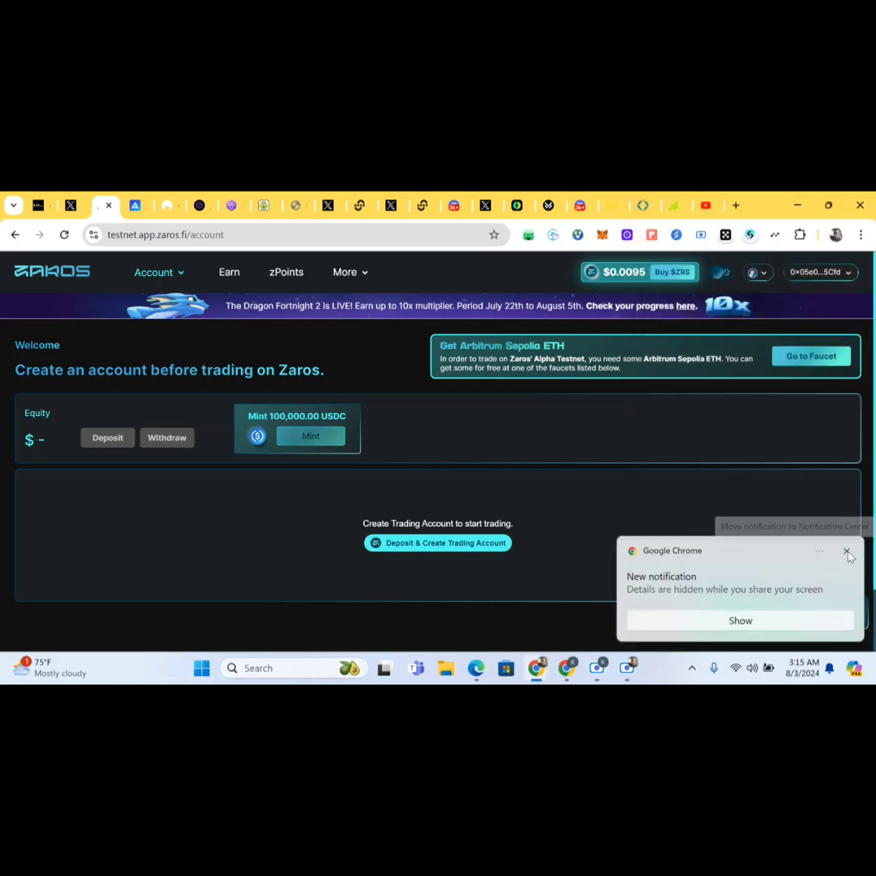
left_click(847, 553)
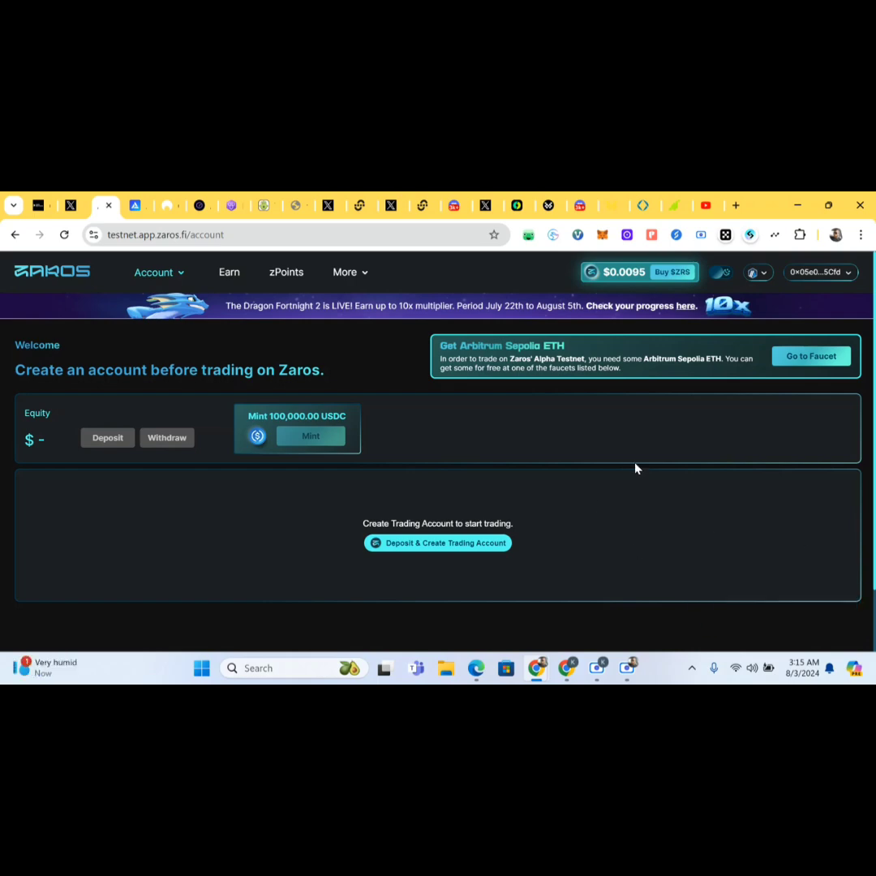
Start creating a trading account and enter a 50000 USDC deposit amount
left_click(480, 544)
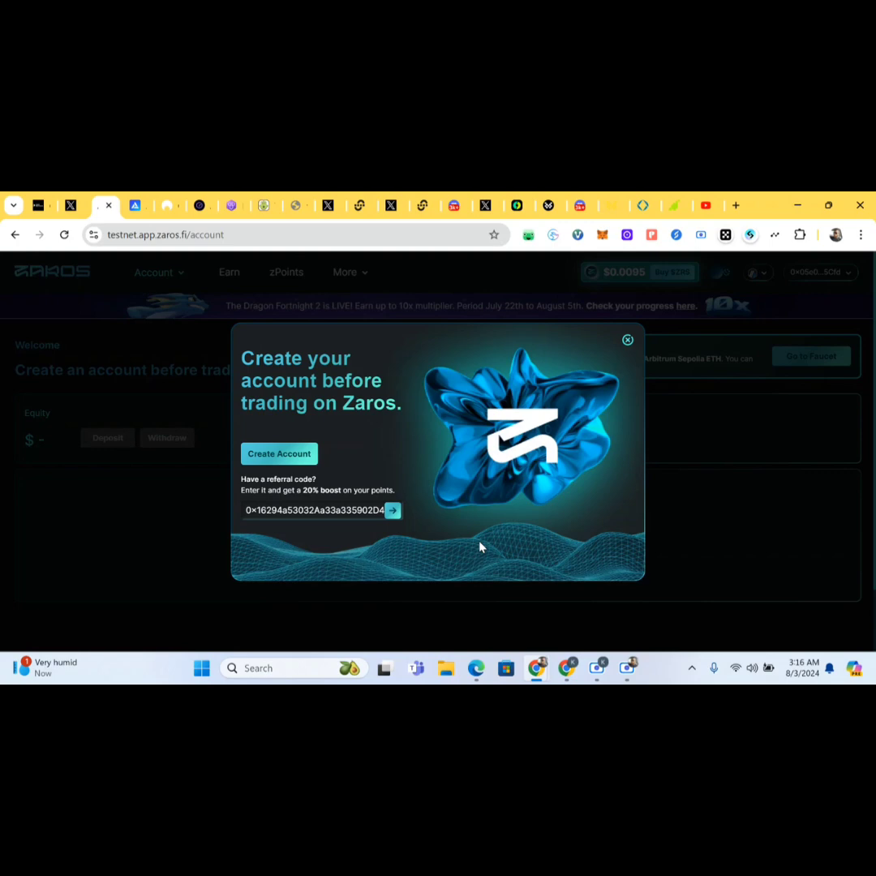
left_click(297, 461)
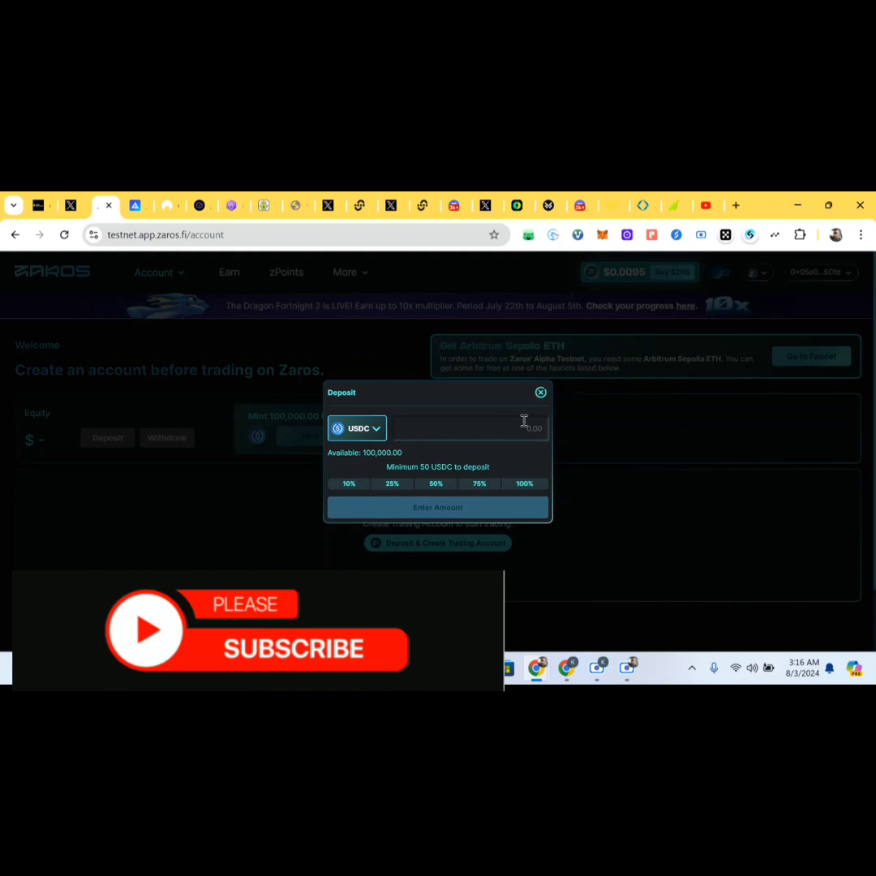
type("6")
type("0000")
key("BackSpace")
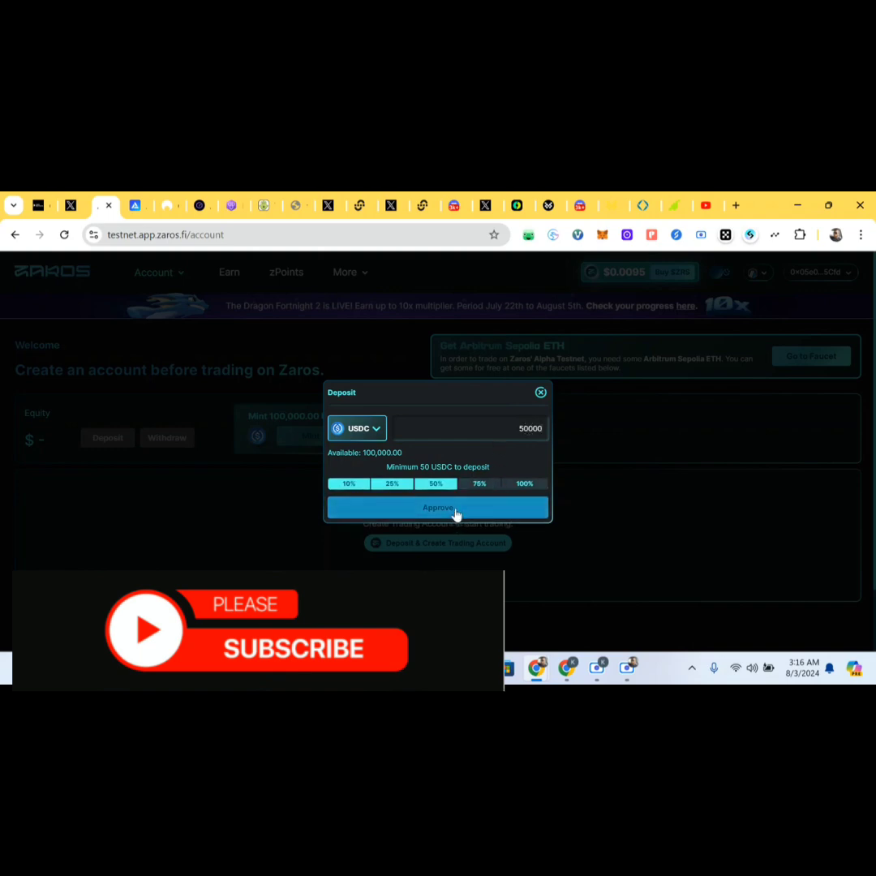
Approve USDC spending for the deposit through Revoke.cash and MetaMask
left_click(456, 507)
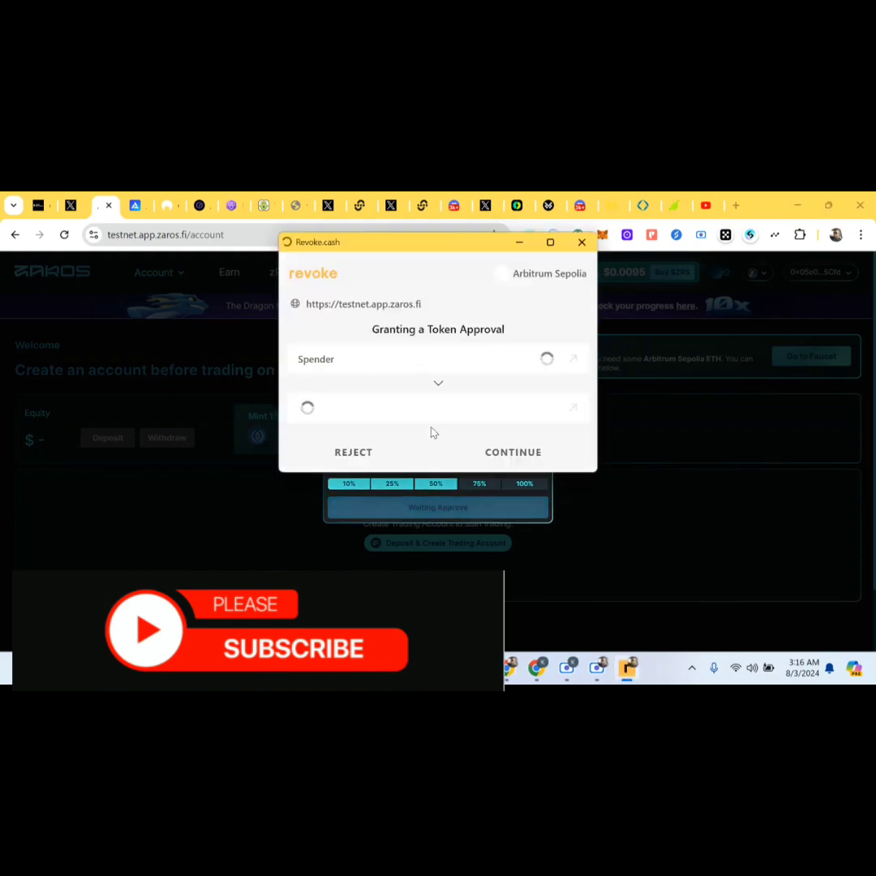
left_click(480, 454)
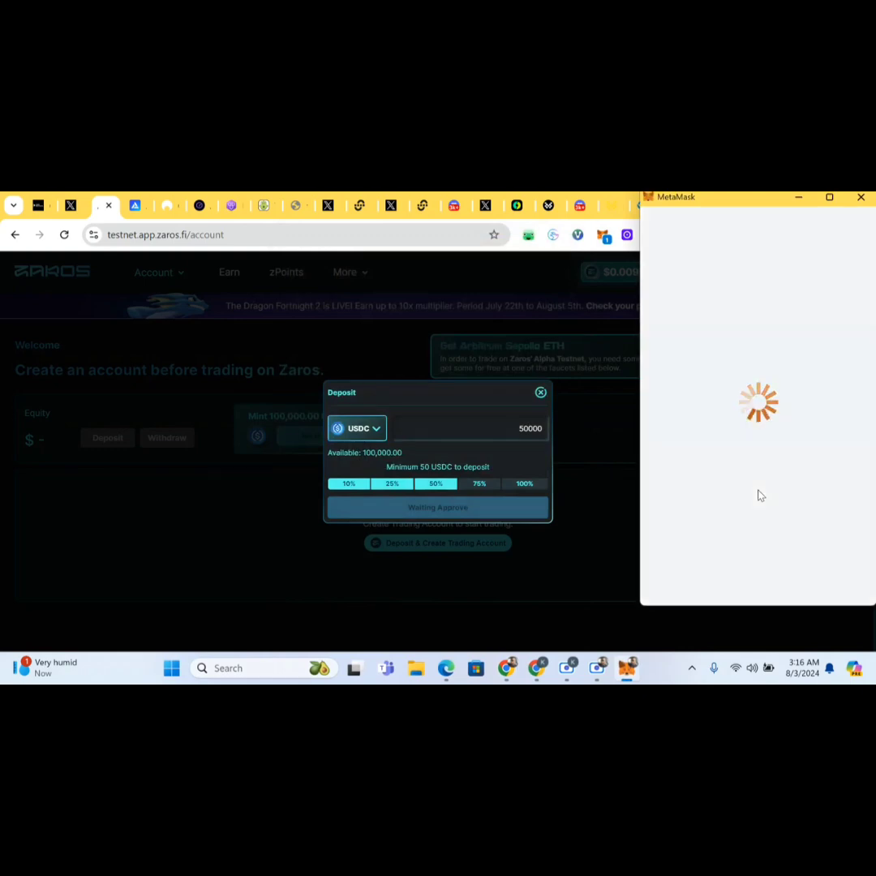
scroll(761, 494, "down", 2)
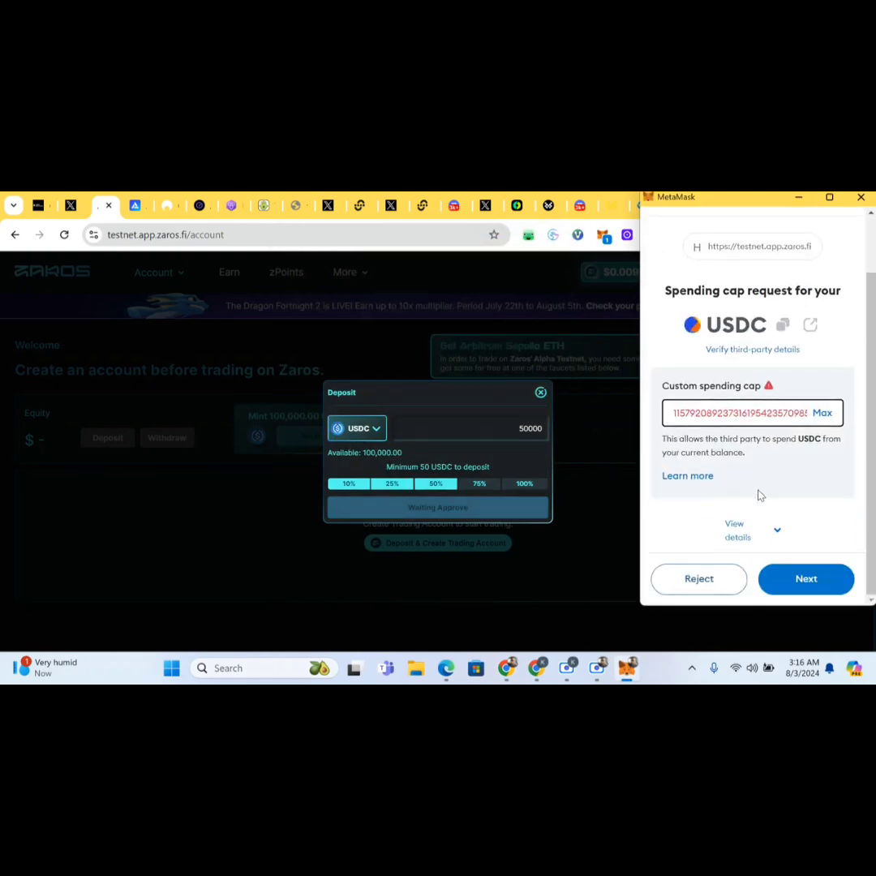
left_click(811, 579)
left_click(815, 584)
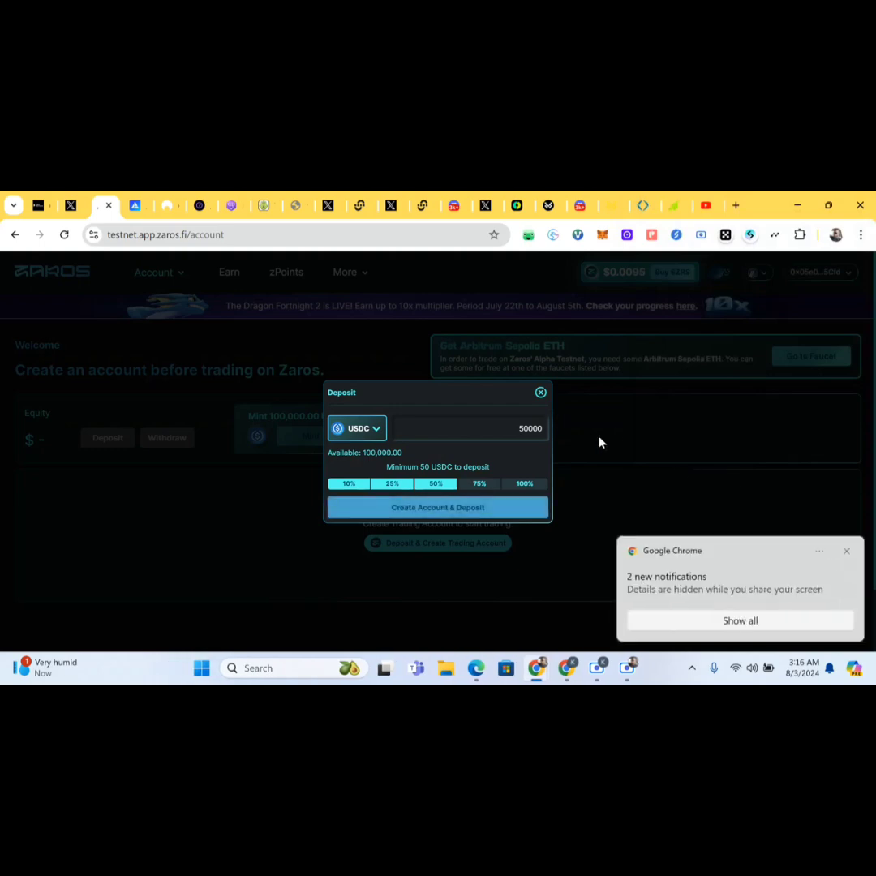
Confirm the 50,000 USDC account deposit in MetaMask, then claim 500 Daily Access zPoints
left_click(519, 507)
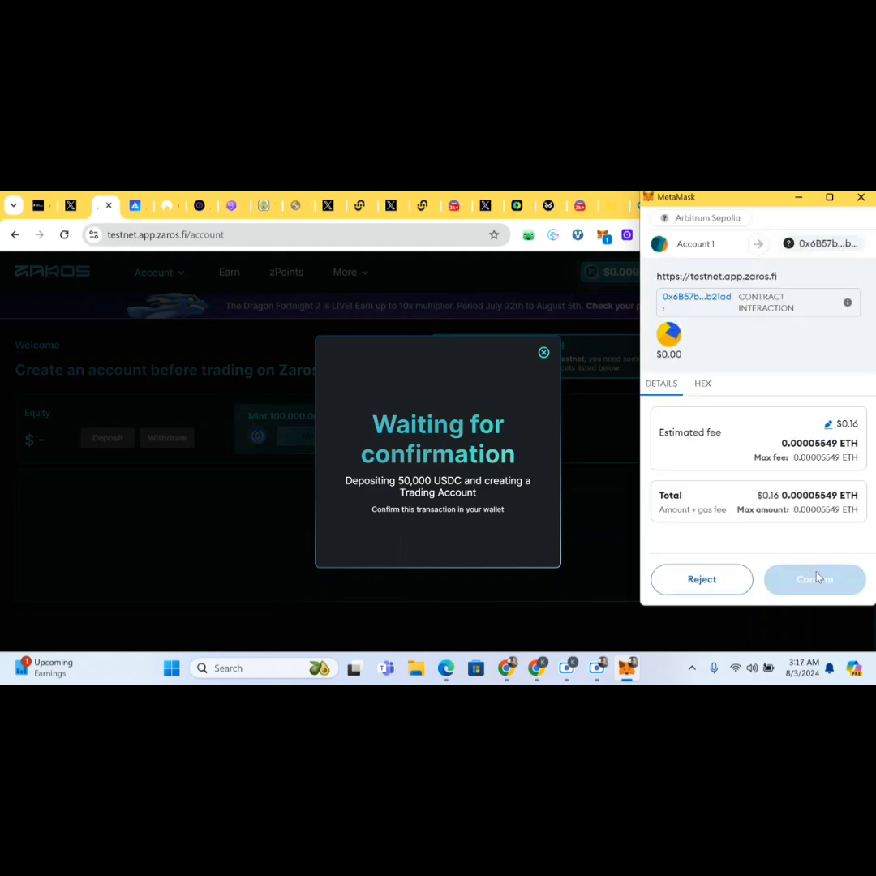
left_click(817, 578)
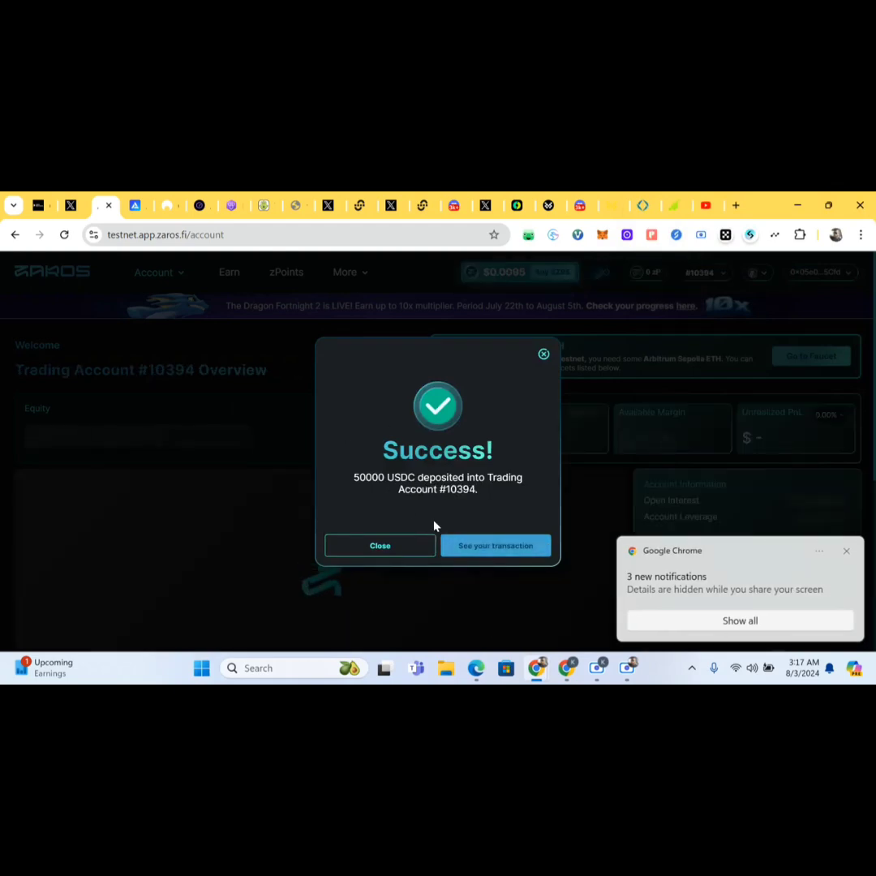
left_click(397, 549)
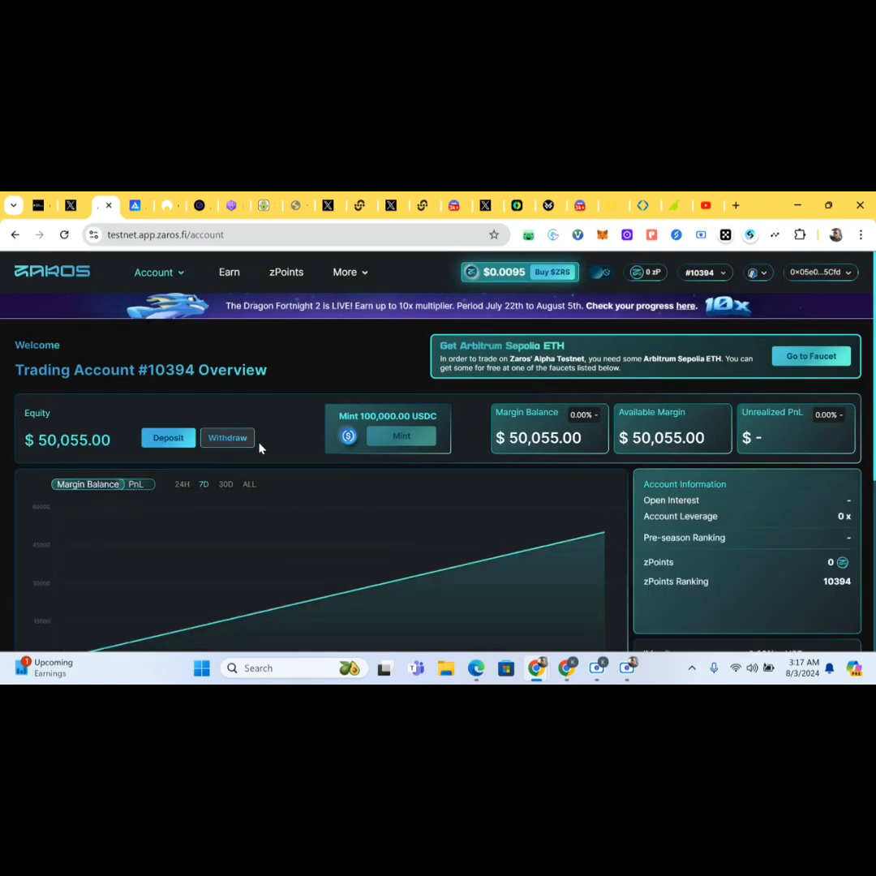
left_click(287, 275)
scroll(364, 453, "down", 3)
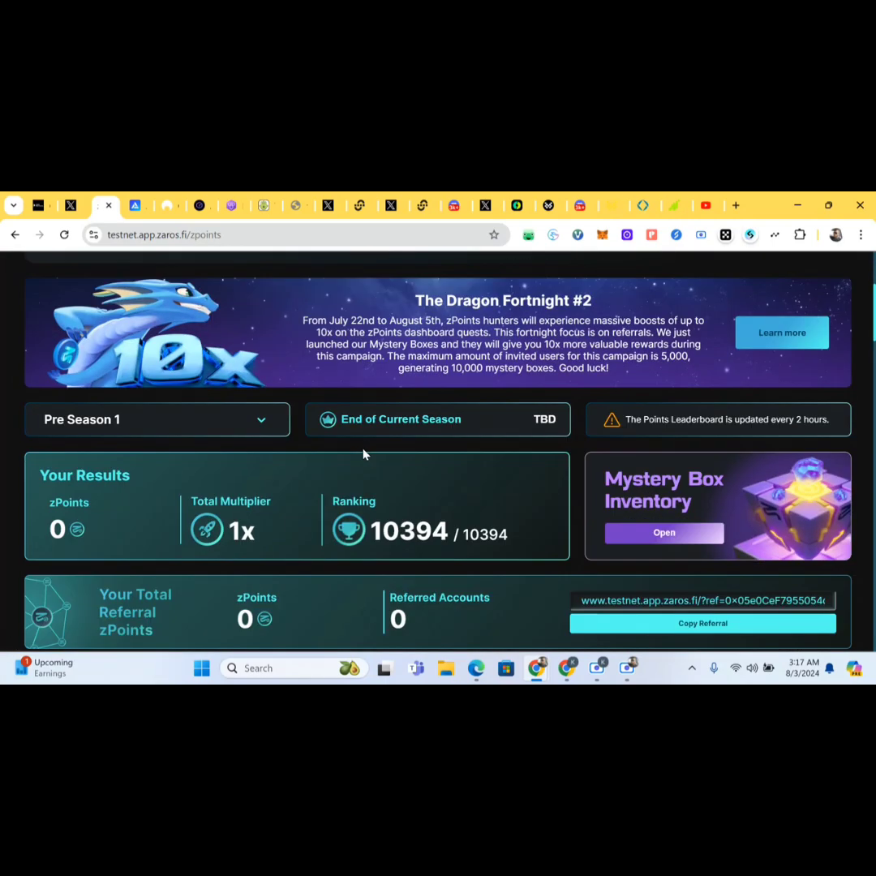
scroll(364, 451, "down", 2)
scroll(364, 453, "down", 1)
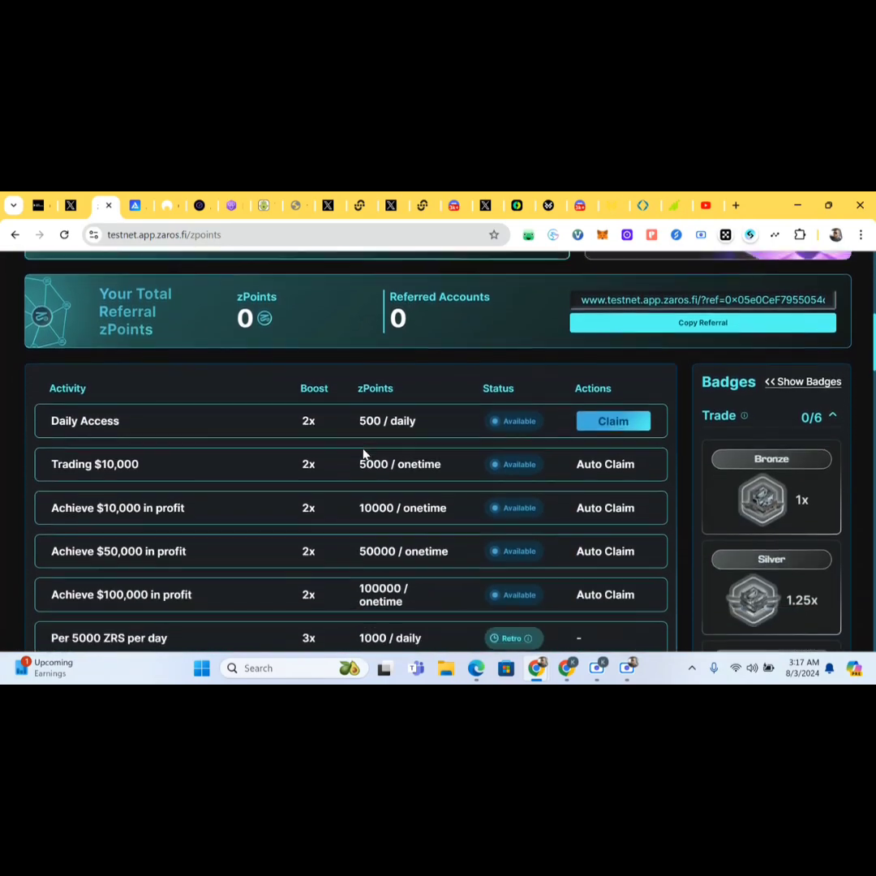
scroll(364, 454, "down", 1)
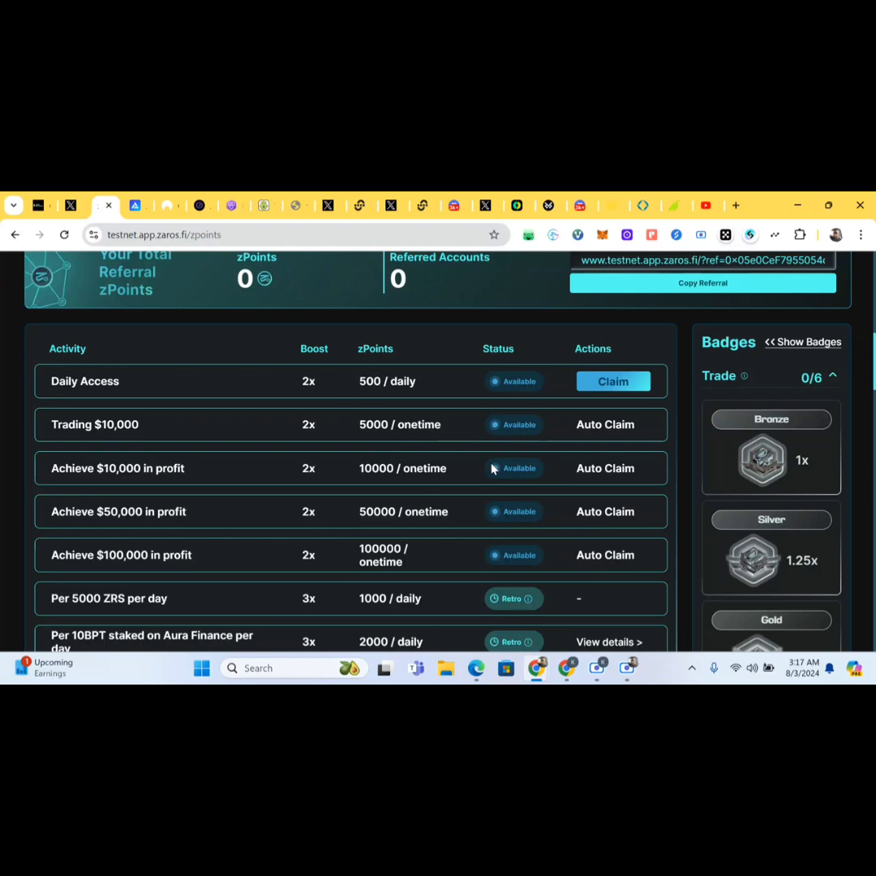
left_click(608, 382)
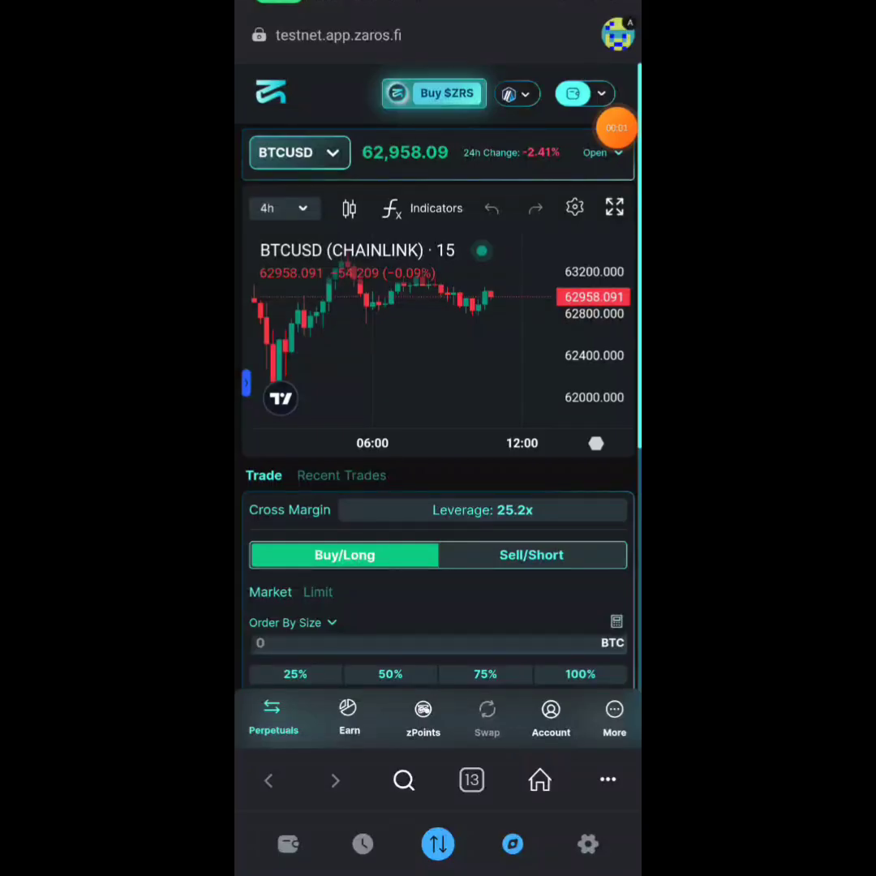
left_click(616, 127)
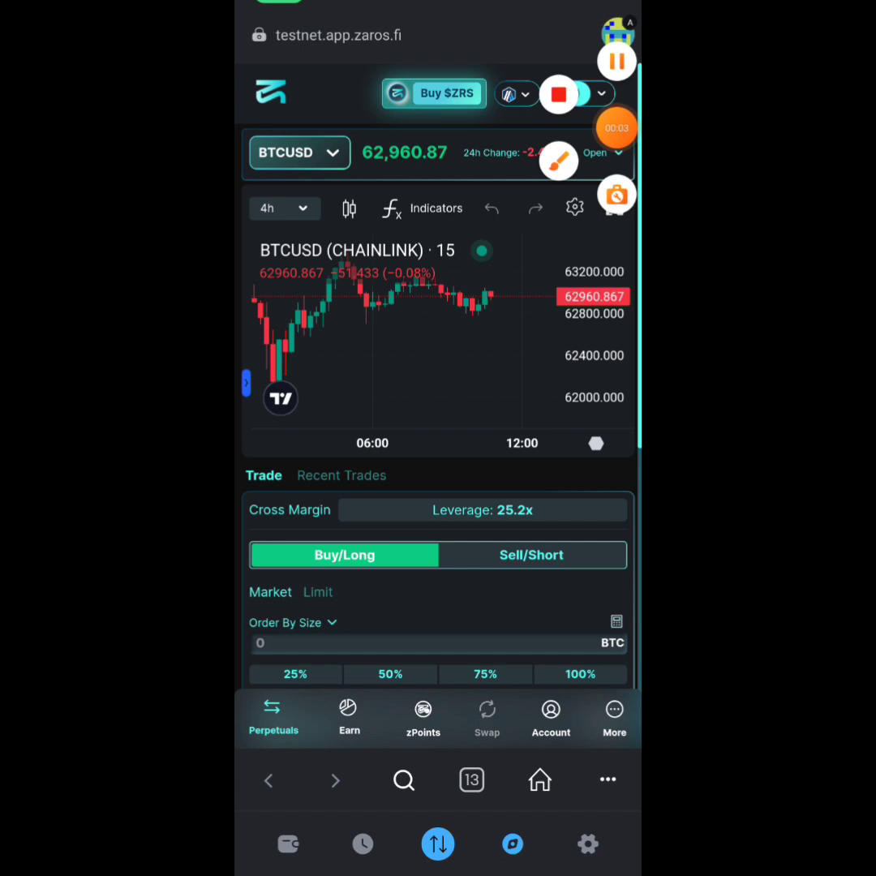
left_click(559, 161)
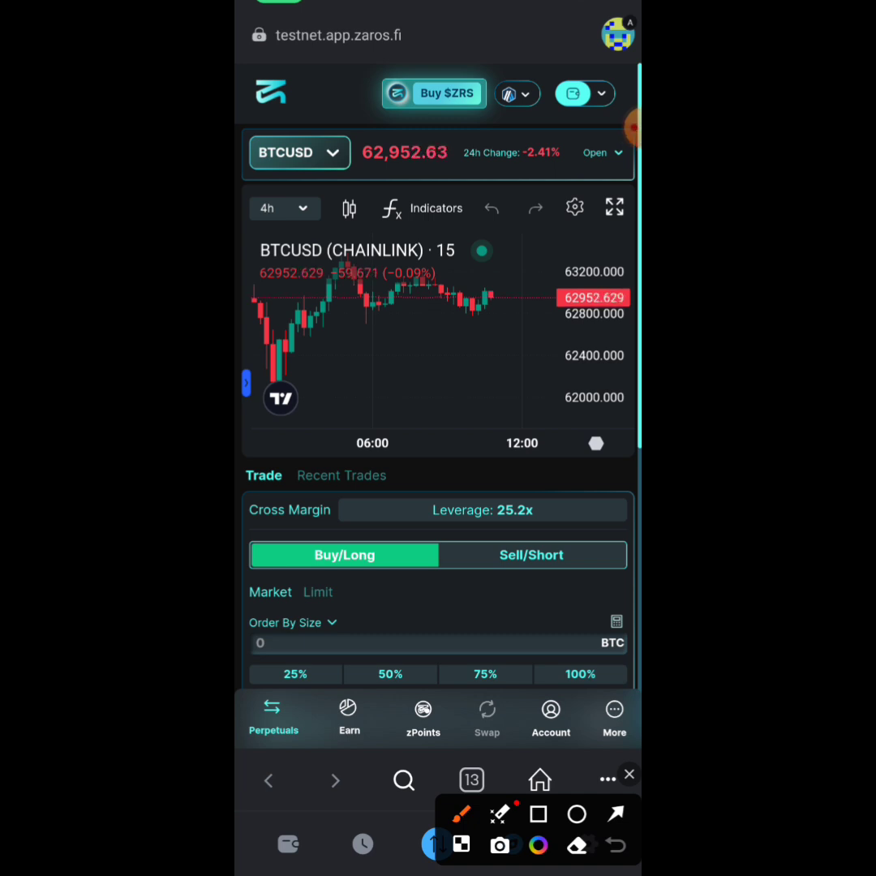
mouse_move(261, 703)
left_mouse_down()
mouse_move(316, 710)
mouse_move(264, 703)
left_mouse_up()
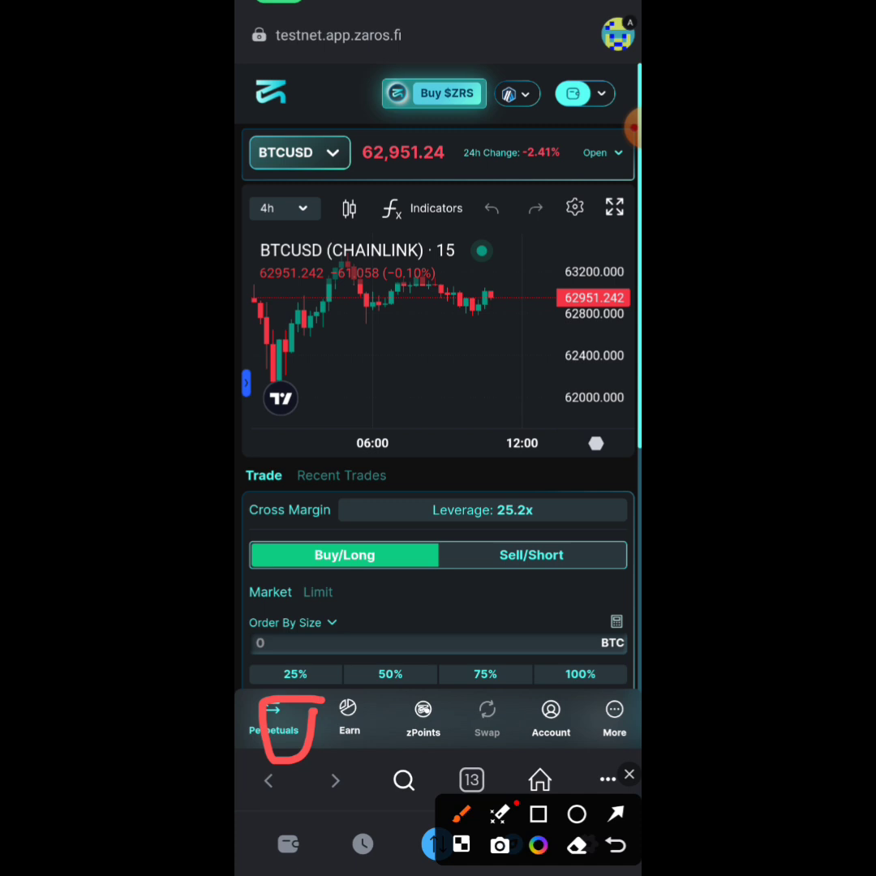
left_click(628, 774)
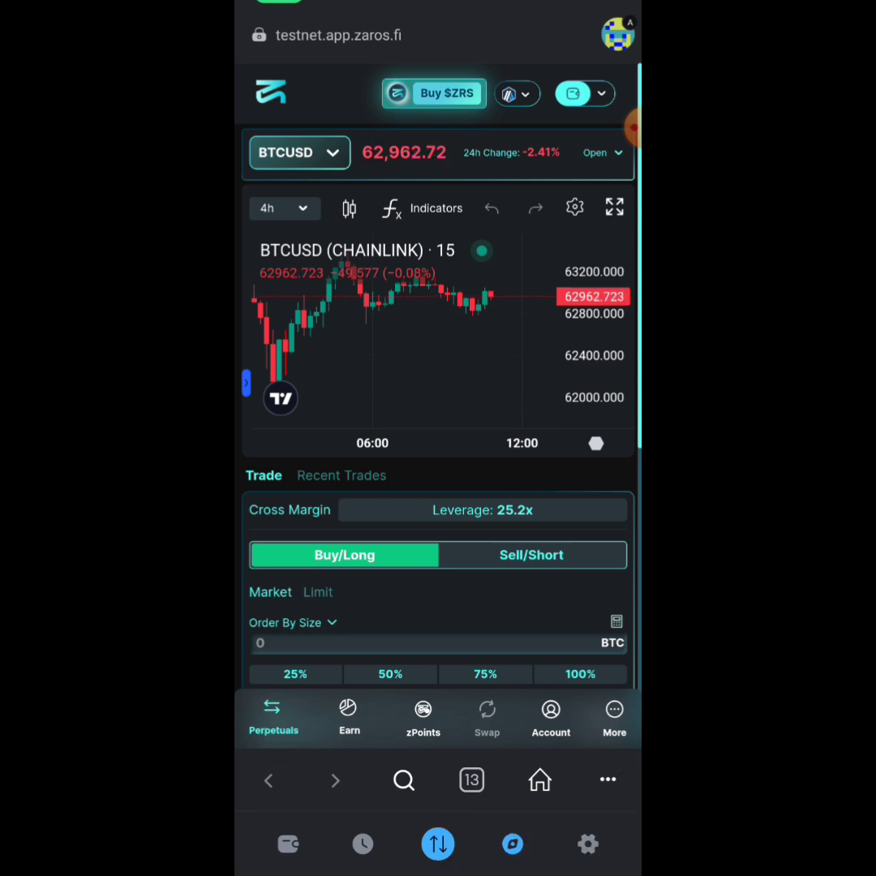
left_click(633, 128)
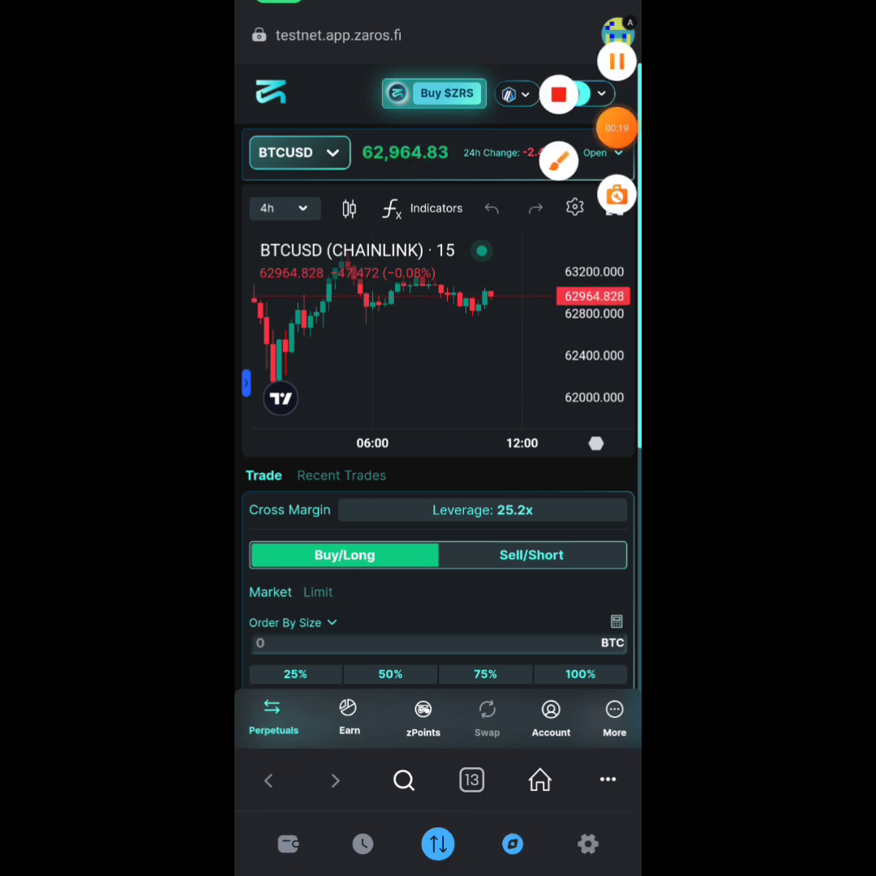
left_click(561, 162)
left_click_drag(432, 699, 446, 699)
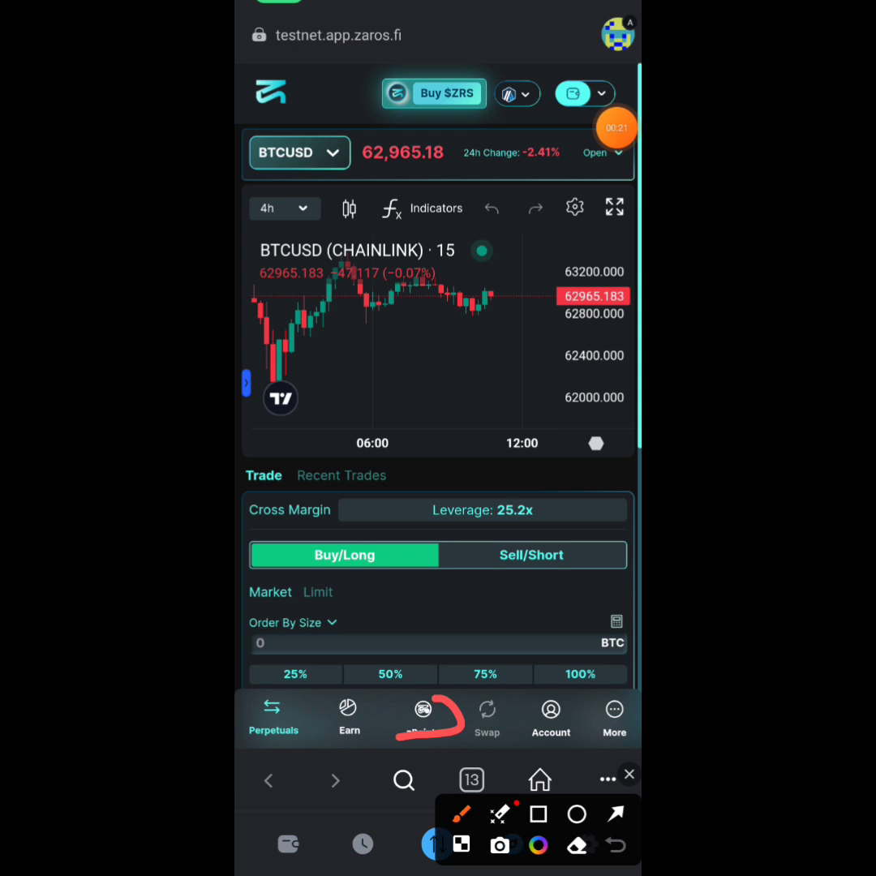
left_click(628, 774)
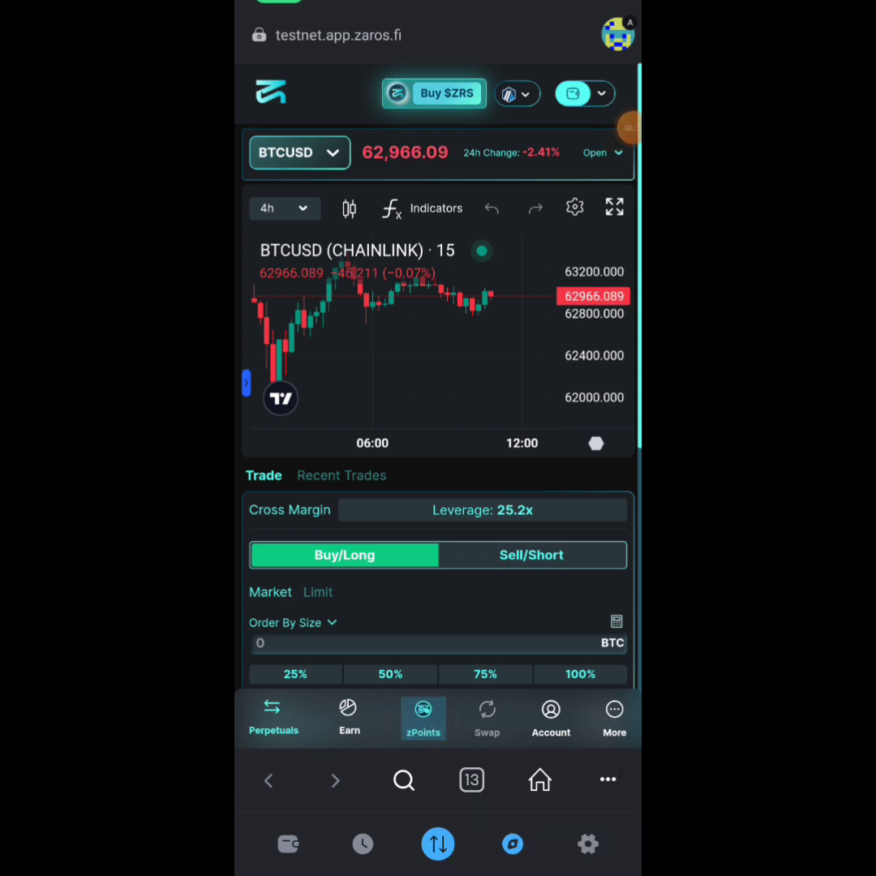
left_click(423, 714)
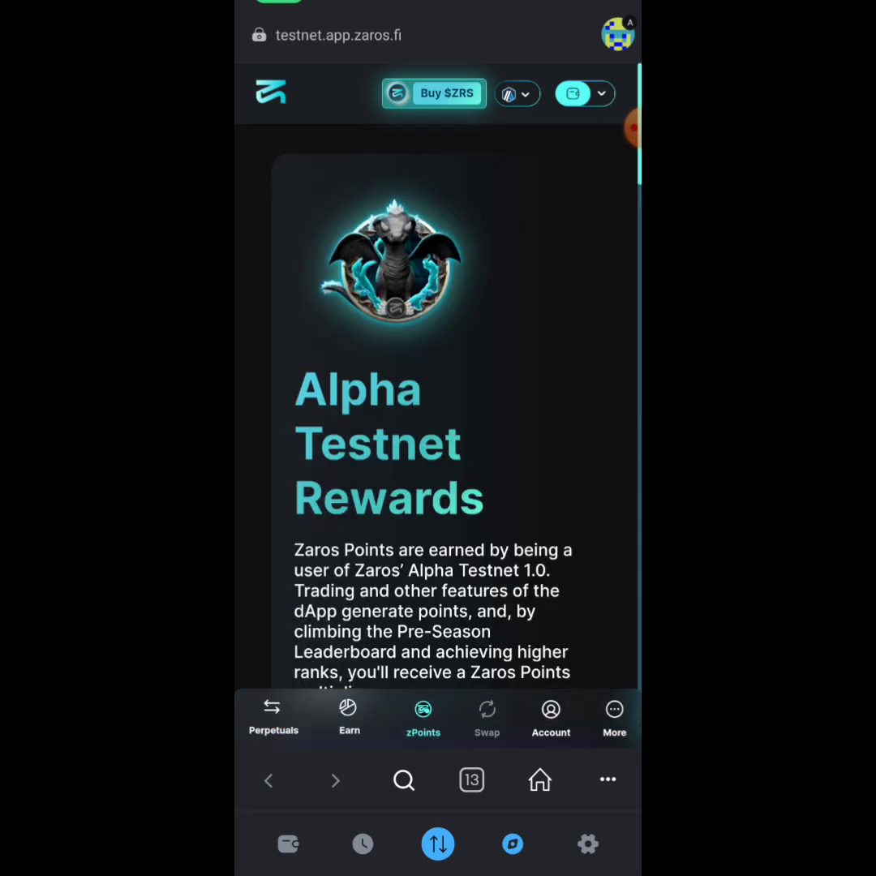
scroll(438, 365, "down", 2)
scroll(438, 365, "down", 5)
scroll(438, 365, "down", 3)
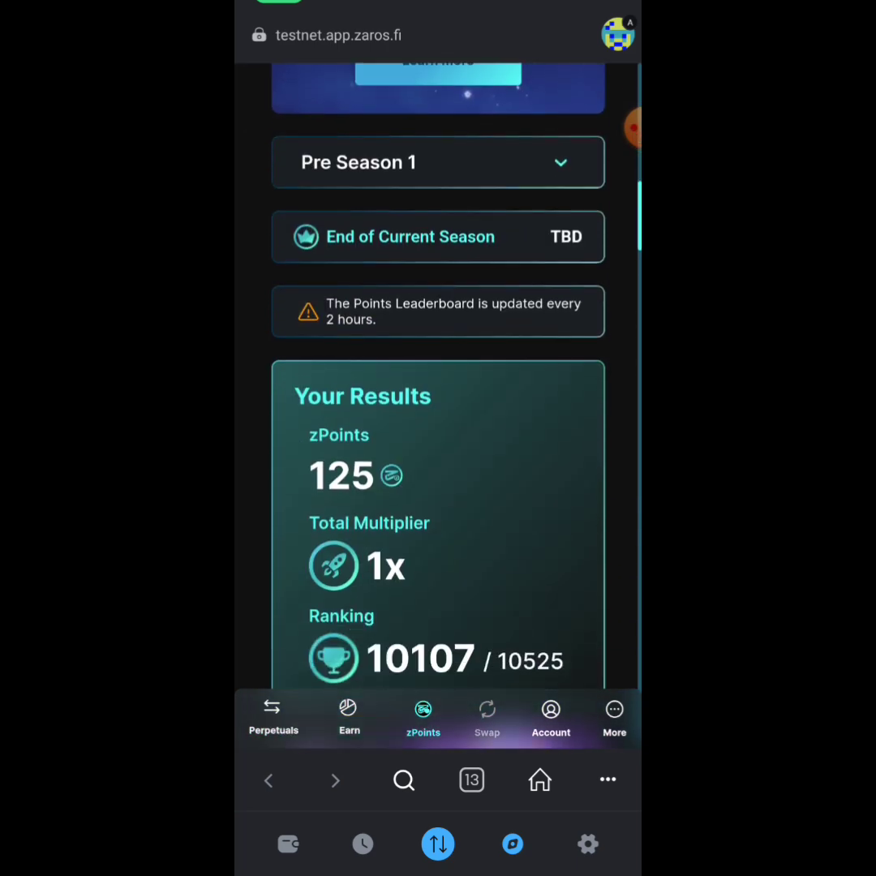
scroll(438, 365, "down", 1)
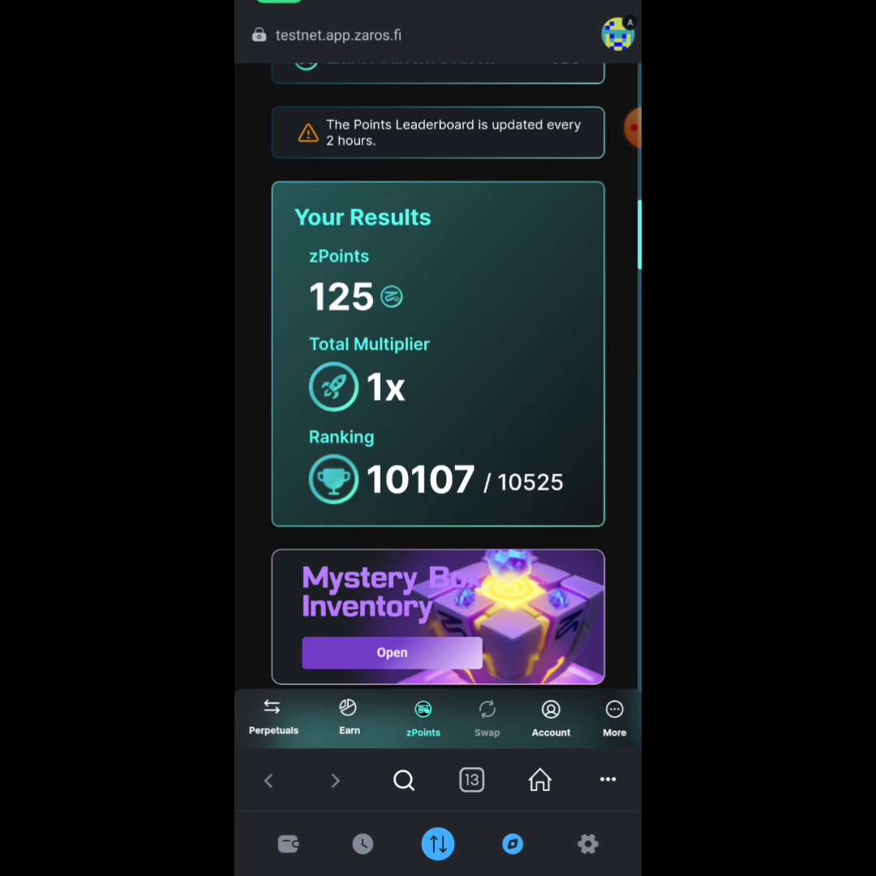
scroll(438, 365, "down", 2)
scroll(438, 365, "down", 1)
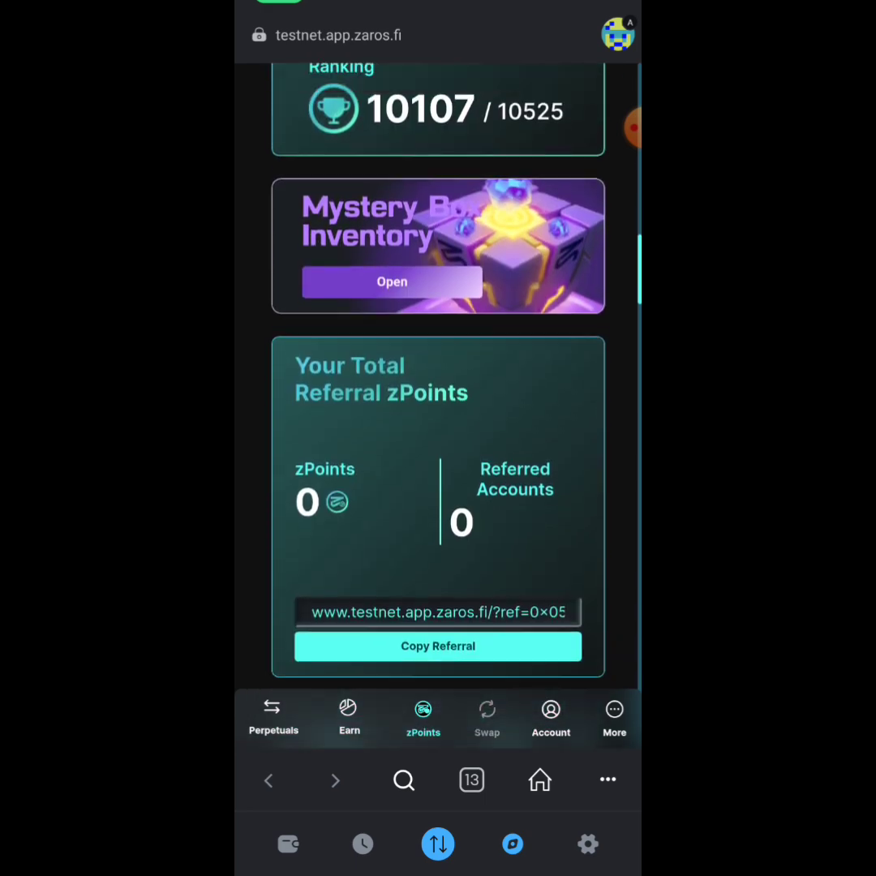
scroll(438, 365, "down", 3)
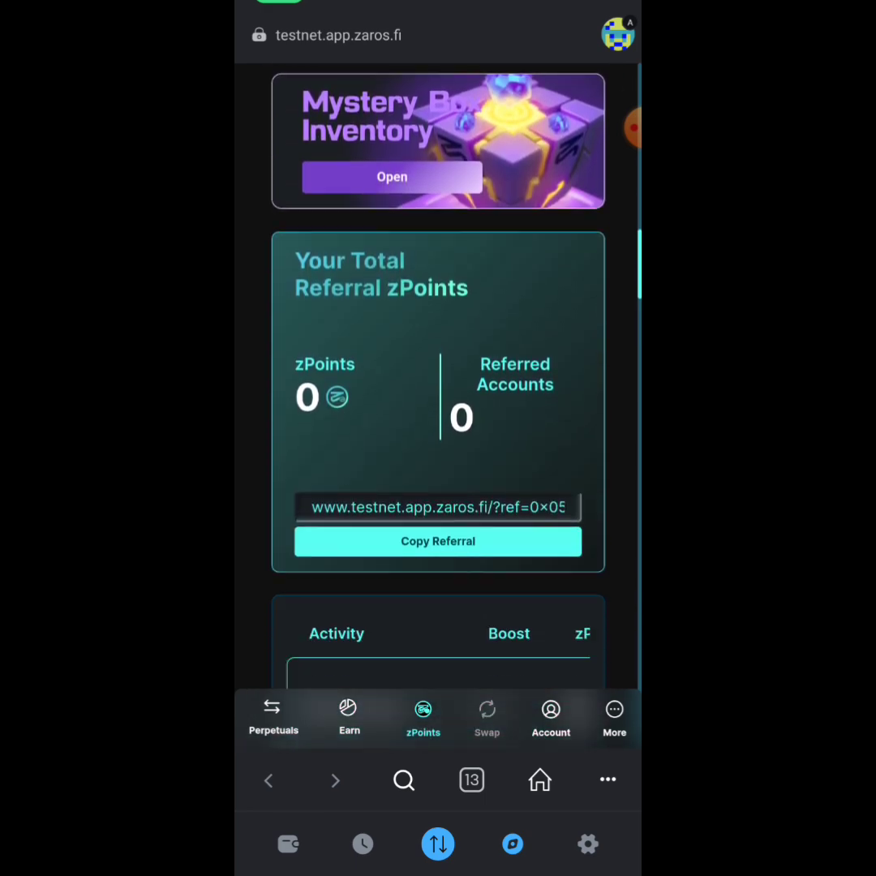
scroll(438, 365, "down", 1)
scroll(438, 365, "down", 1)
scroll(438, 438, "right", 3)
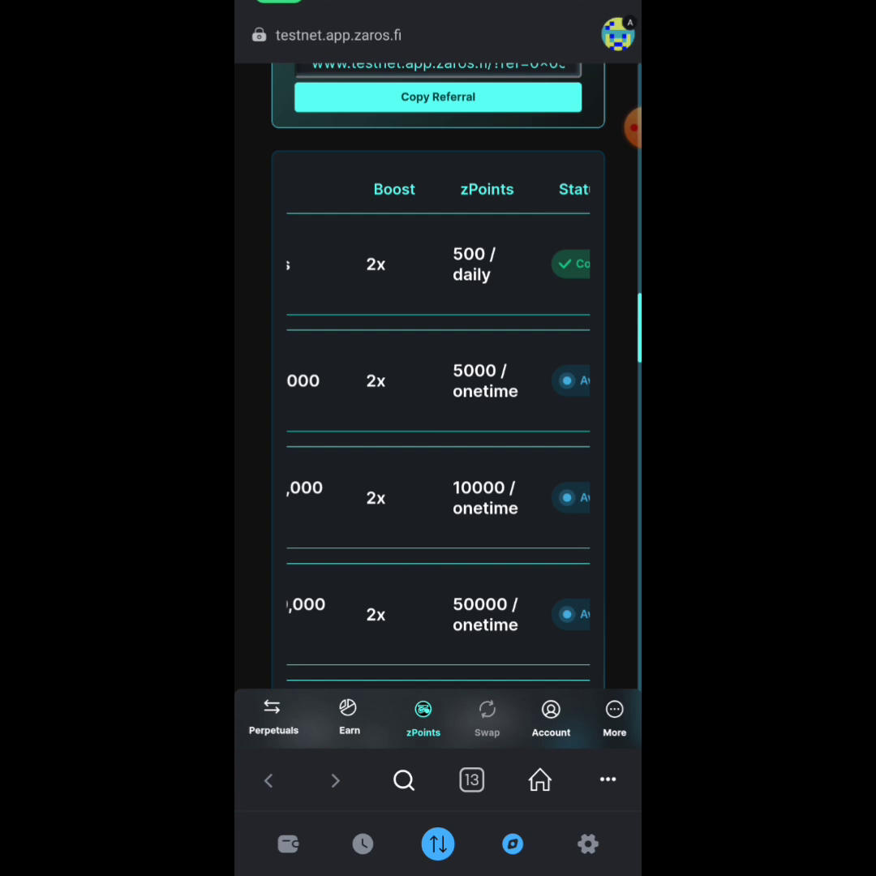
scroll(438, 439, "right", 3)
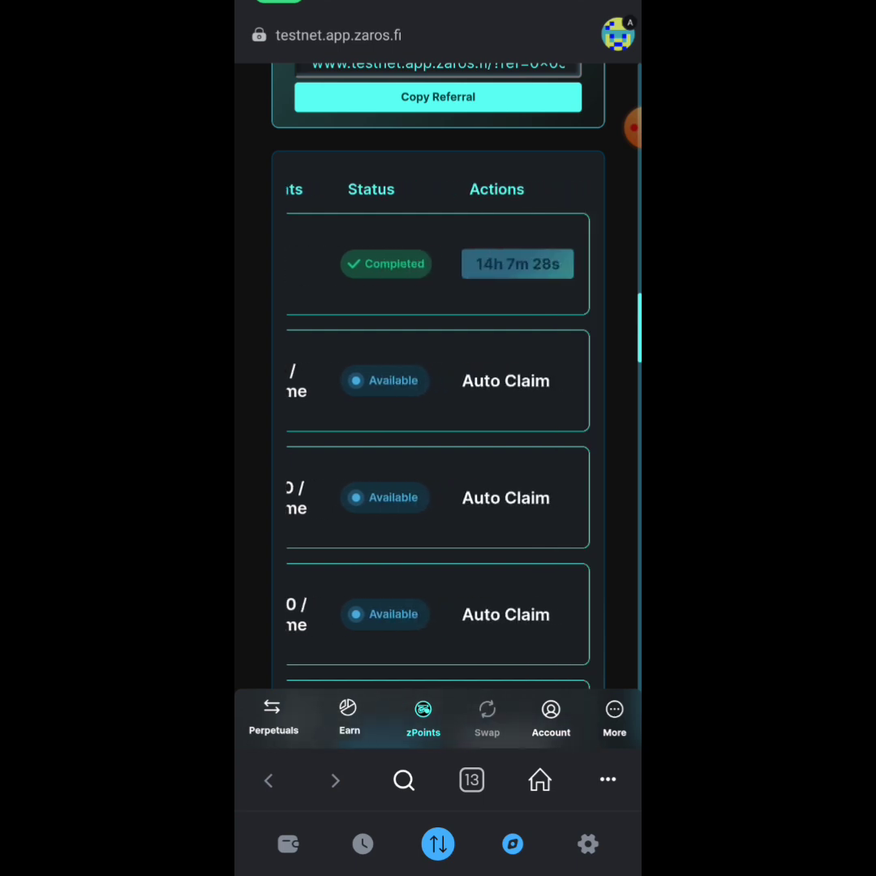
scroll(438, 438, "left", 1)
scroll(438, 438, "left", 3)
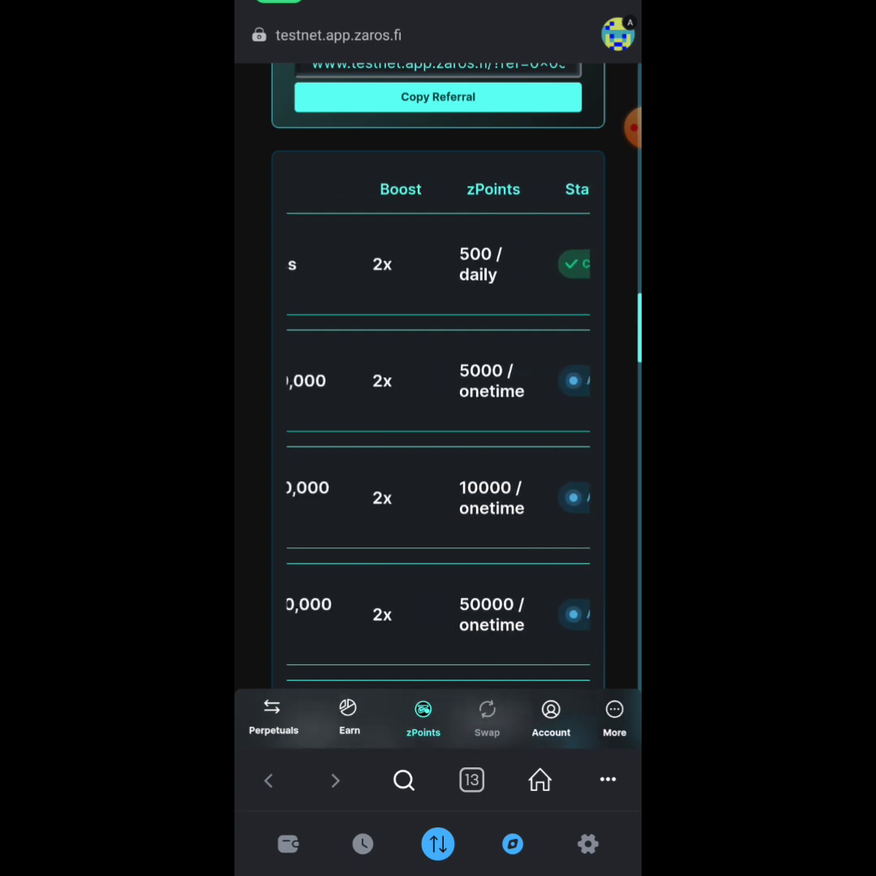
scroll(438, 438, "left", 2)
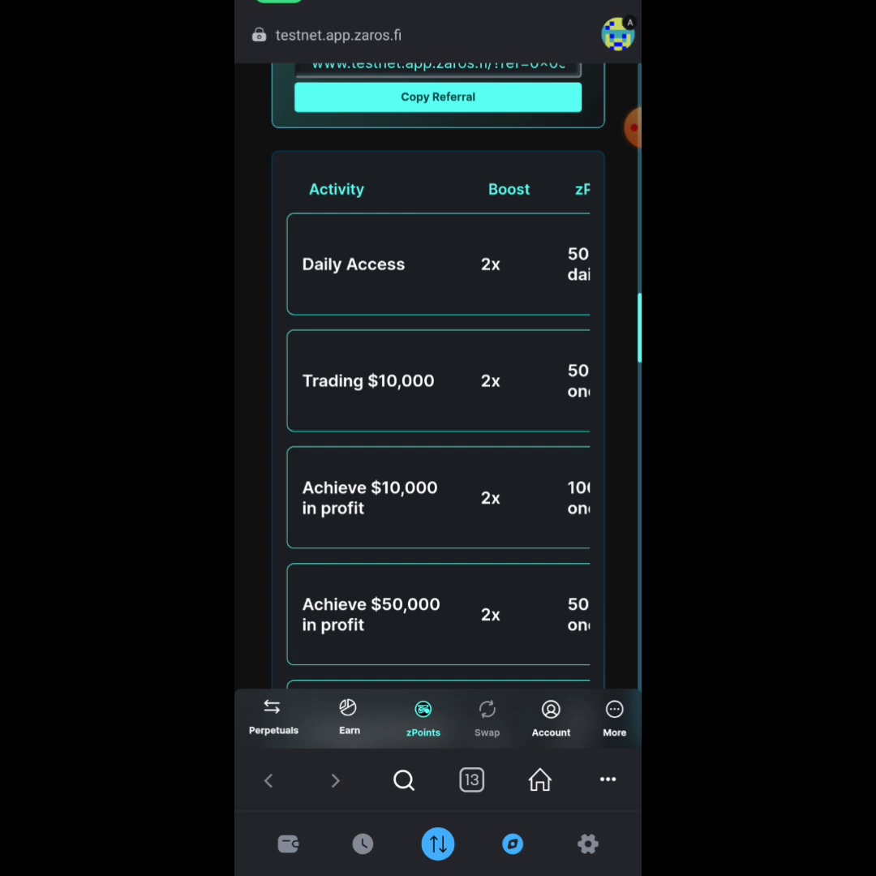
scroll(438, 438, "right", 5)
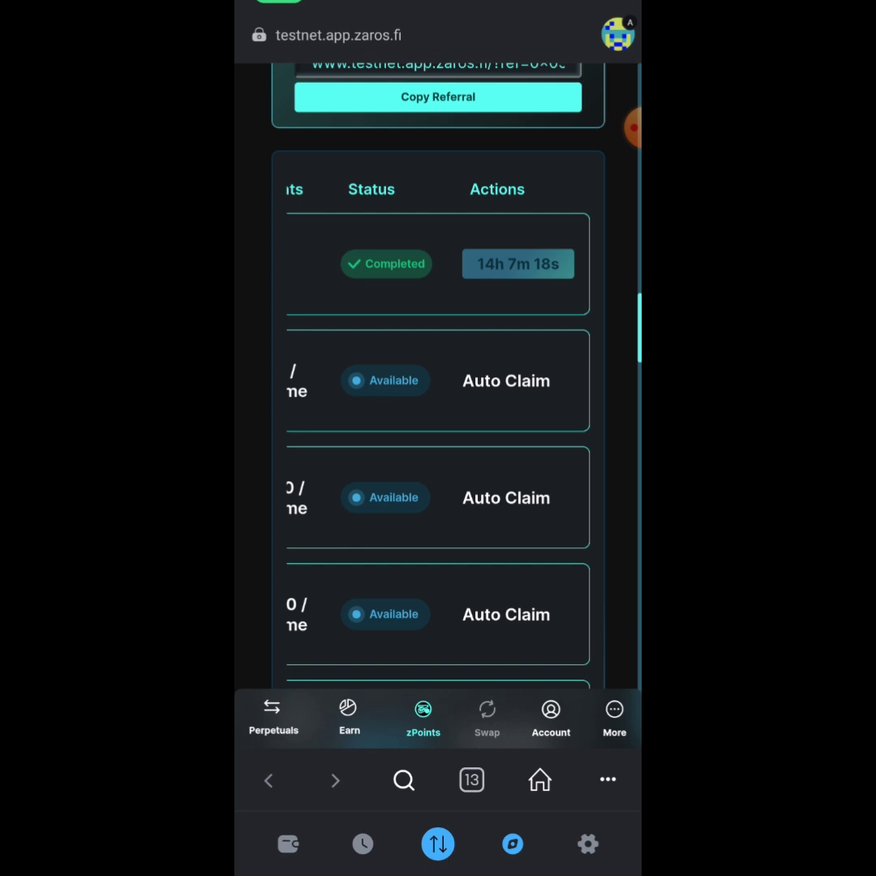
scroll(438, 422, "left", 5)
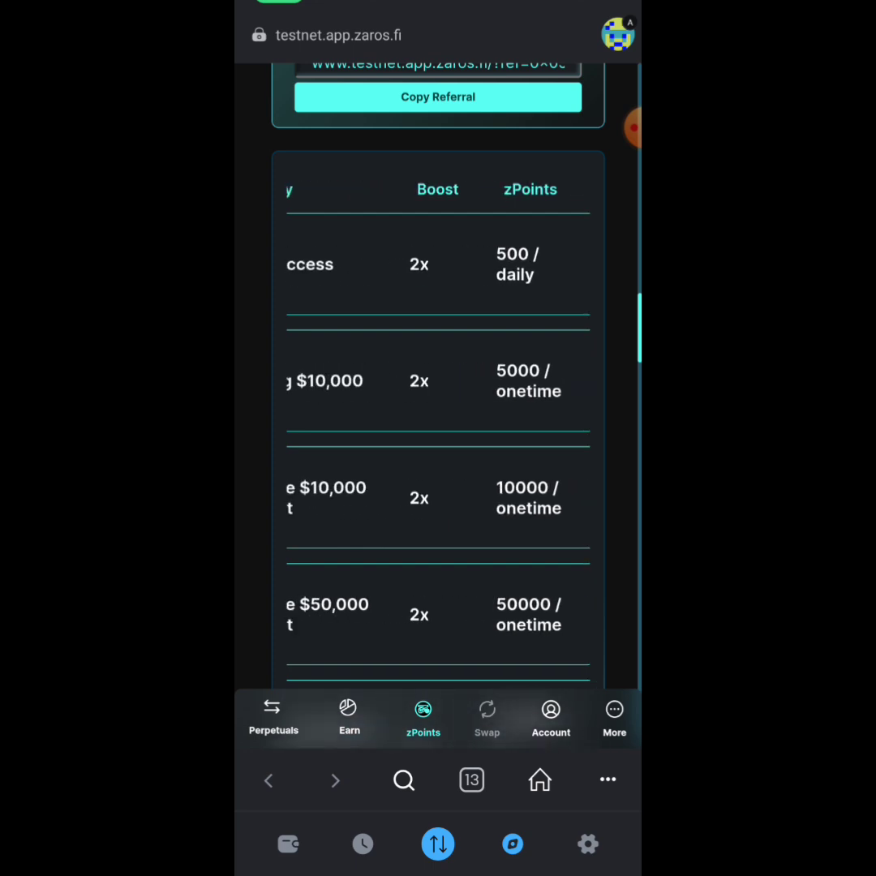
scroll(438, 422, "left", 2)
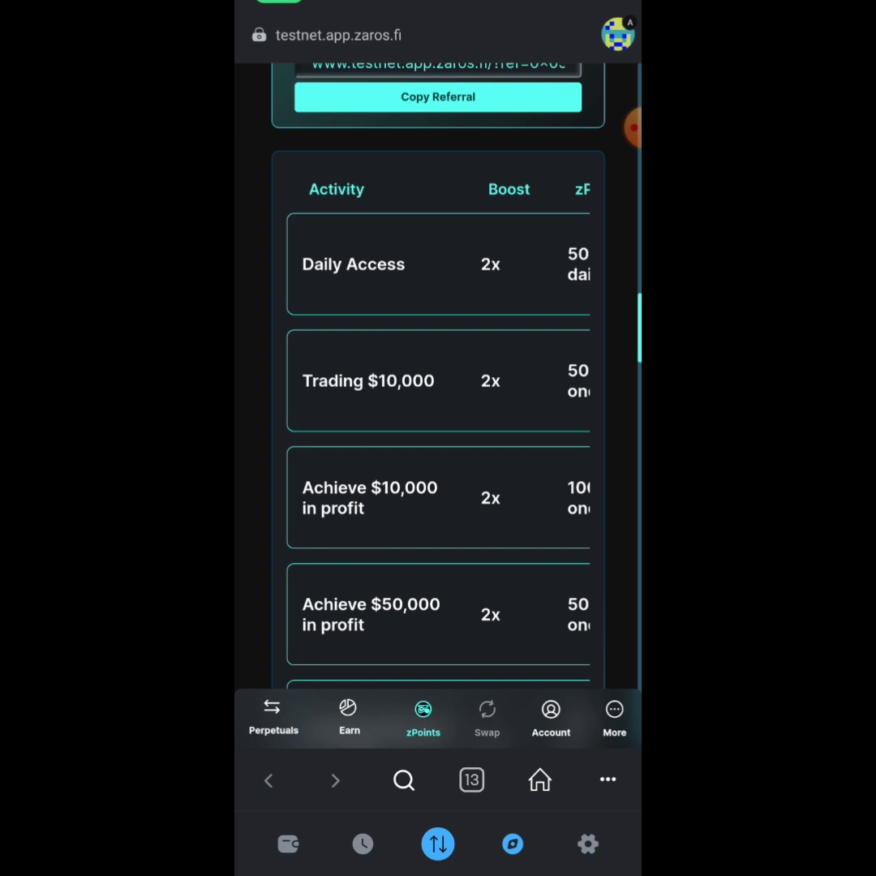
scroll(438, 422, "right", 3)
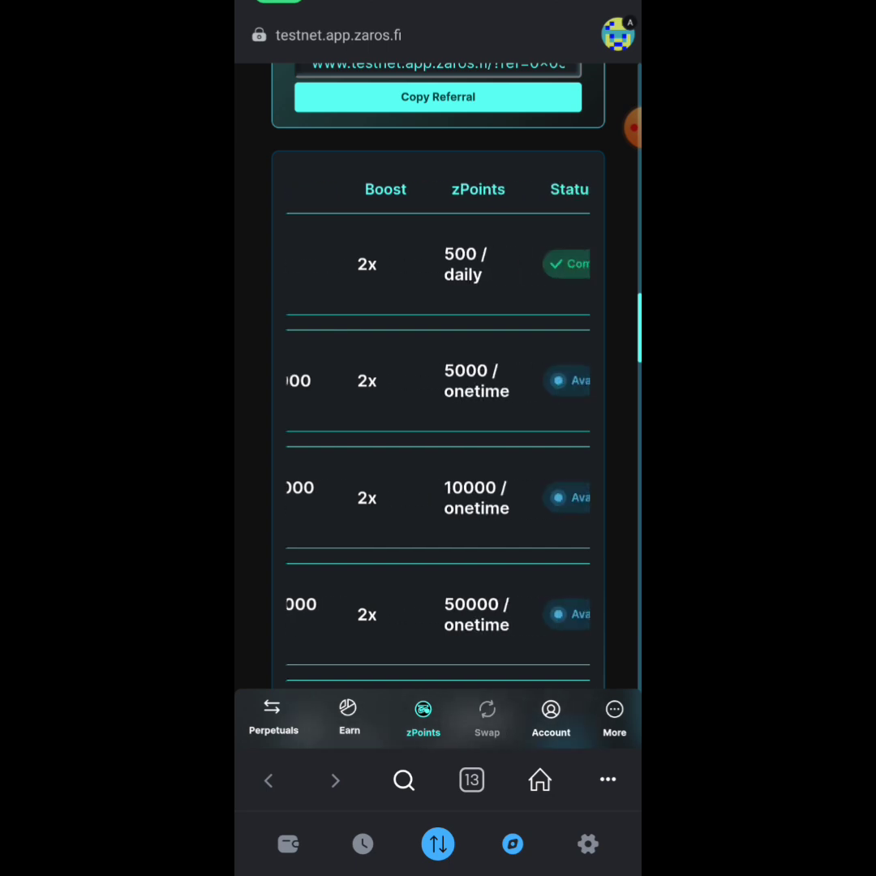
scroll(439, 422, "right", 3)
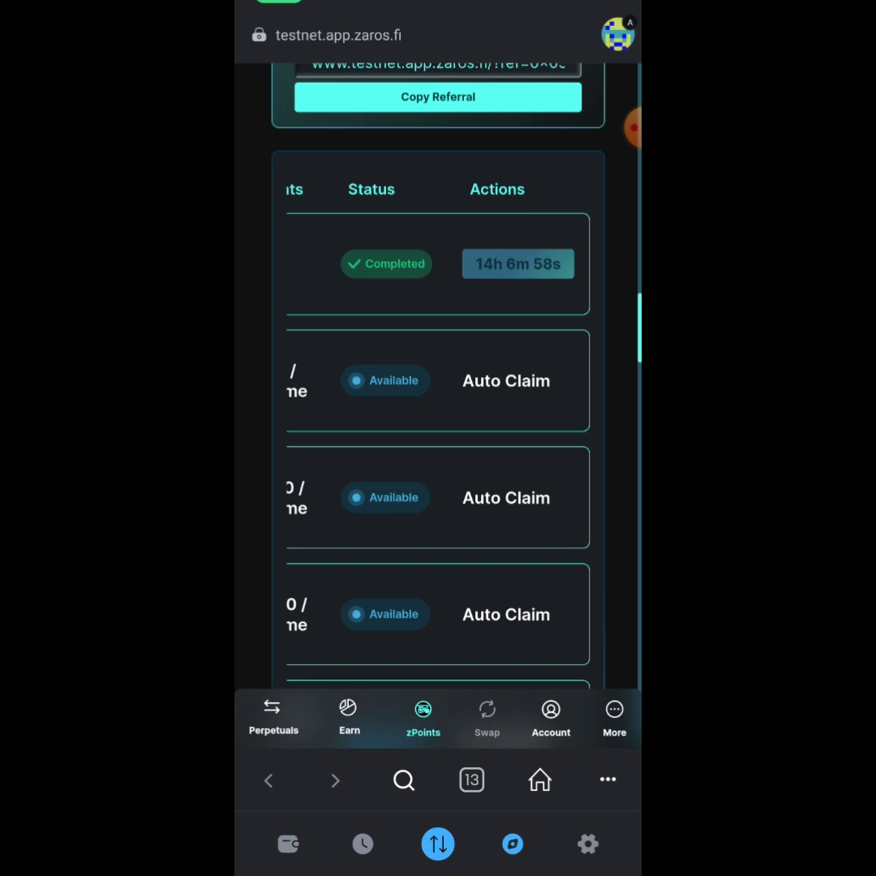
scroll(438, 438, "left", 5)
scroll(438, 382, "down", 5)
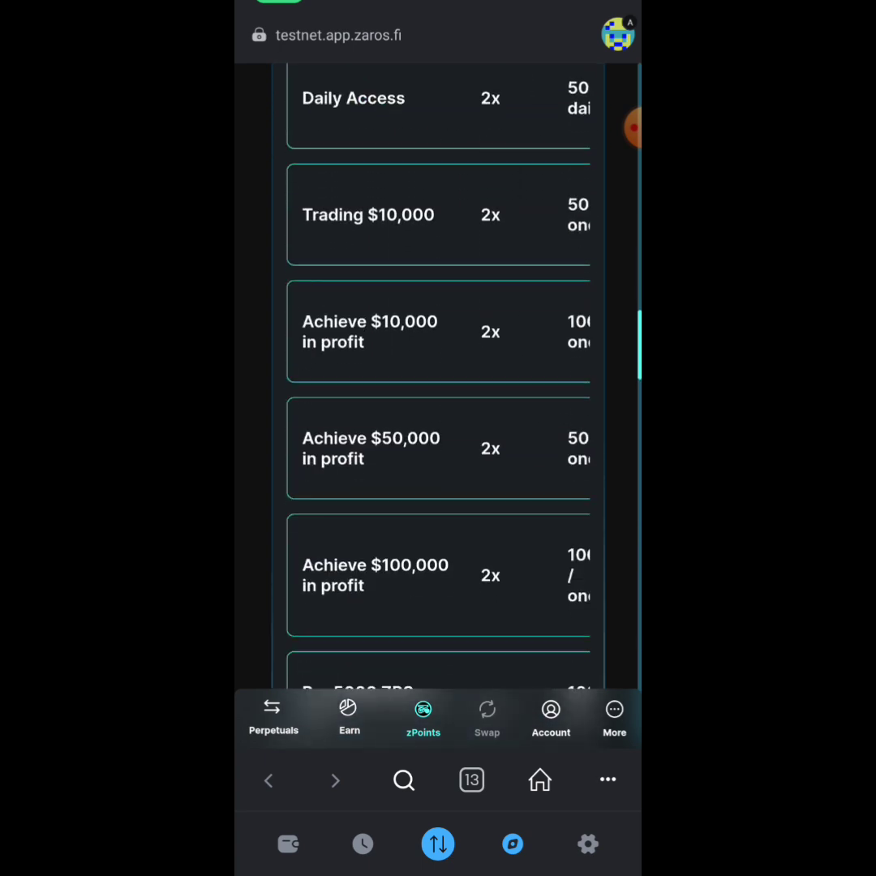
scroll(438, 382, "right", 5)
scroll(438, 365, "left", 5)
scroll(438, 365, "down", 5)
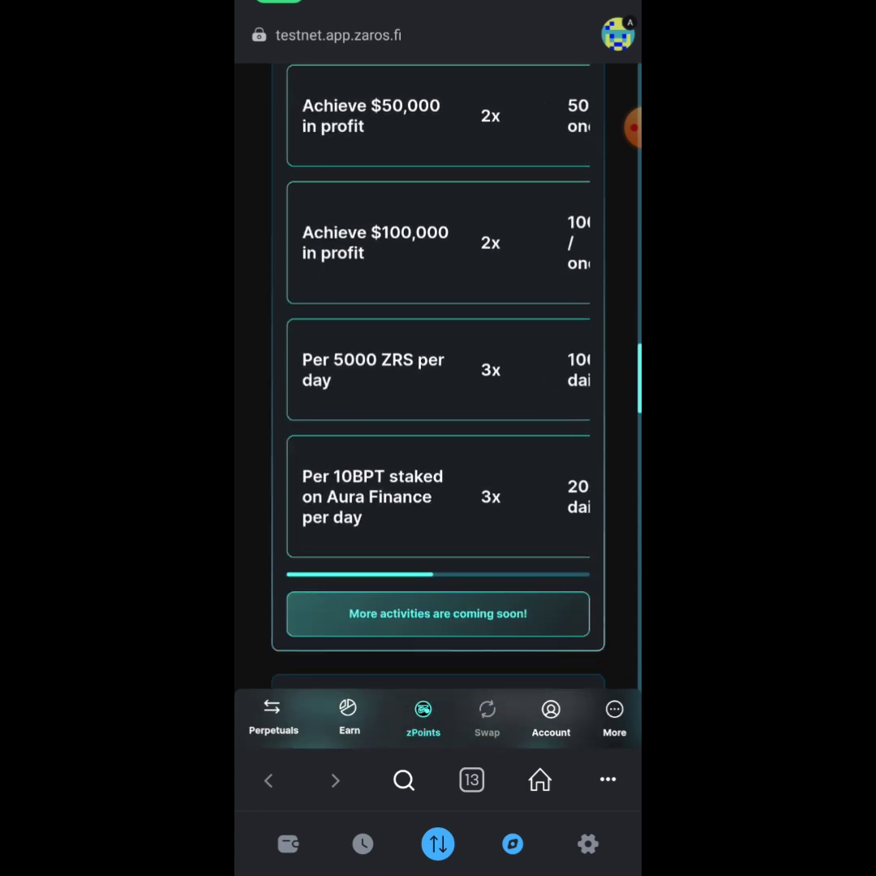
scroll(438, 365, "up", 2)
scroll(438, 365, "right", 5)
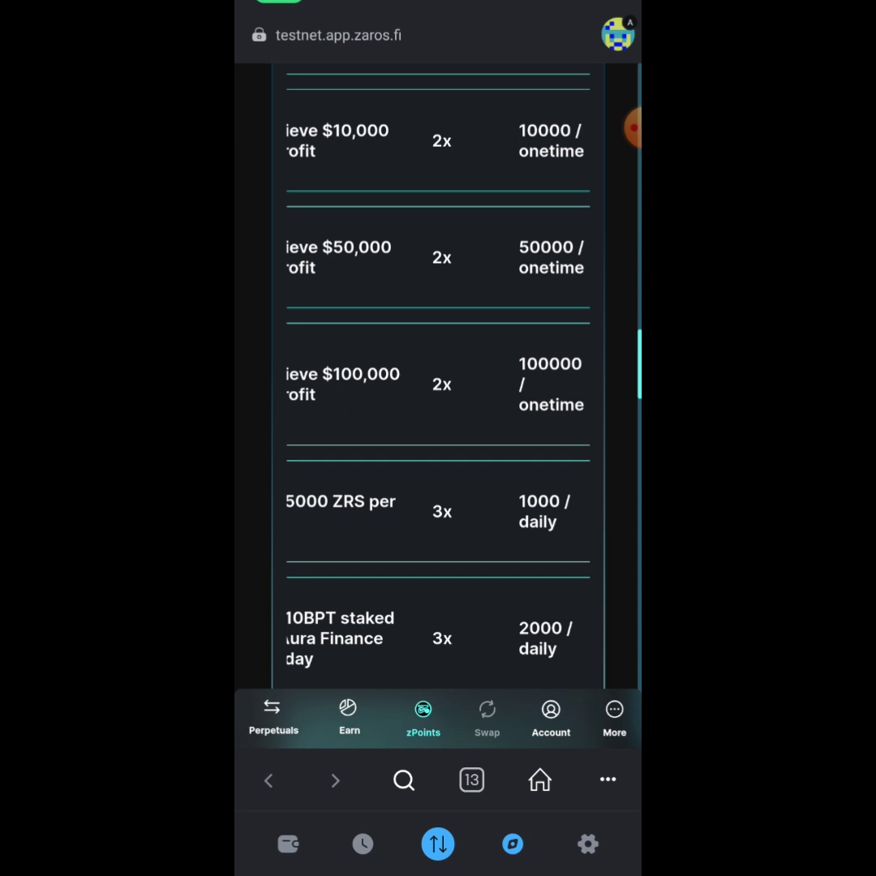
scroll(438, 365, "left", 5)
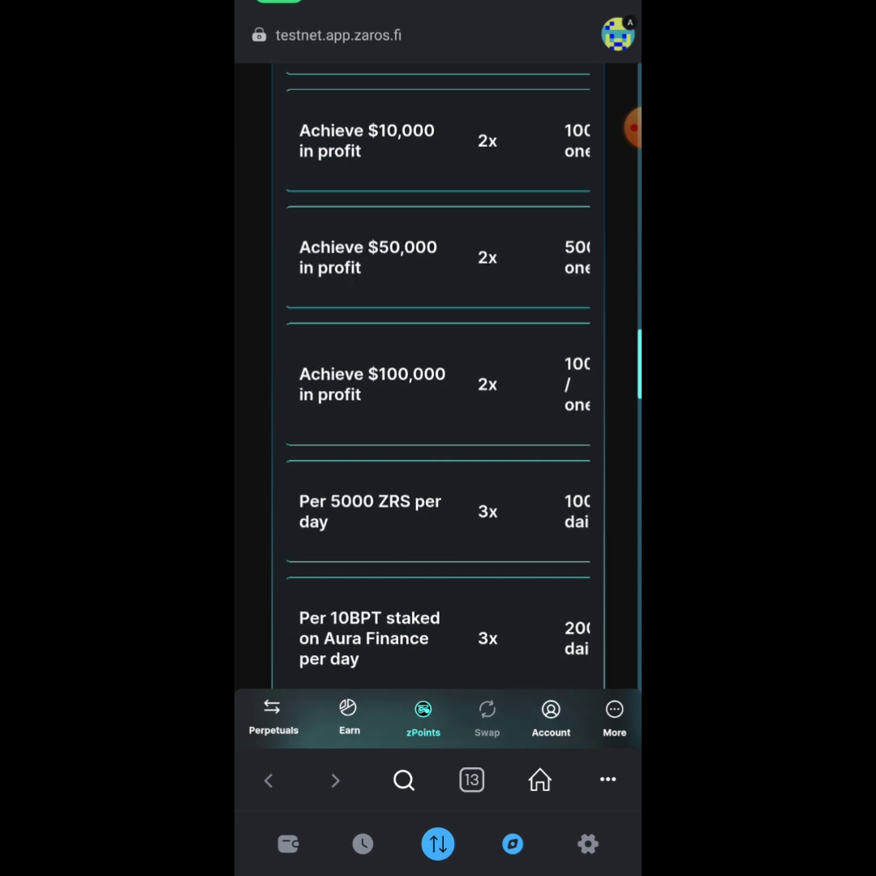
scroll(438, 365, "down", 2)
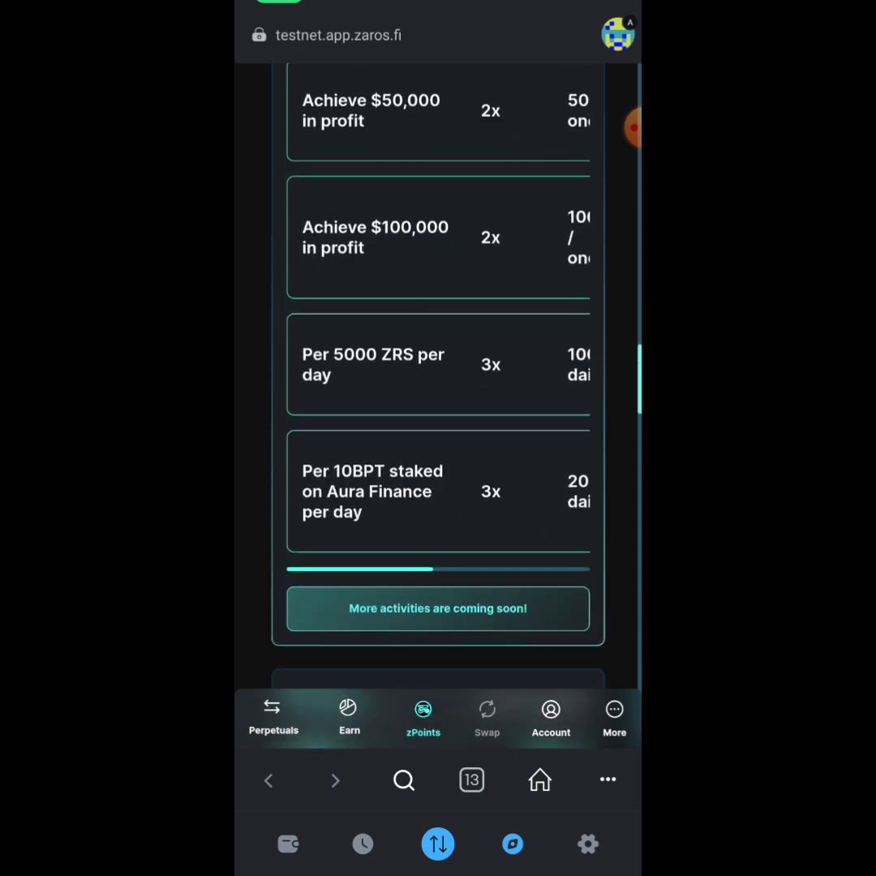
scroll(438, 366, "up", 2)
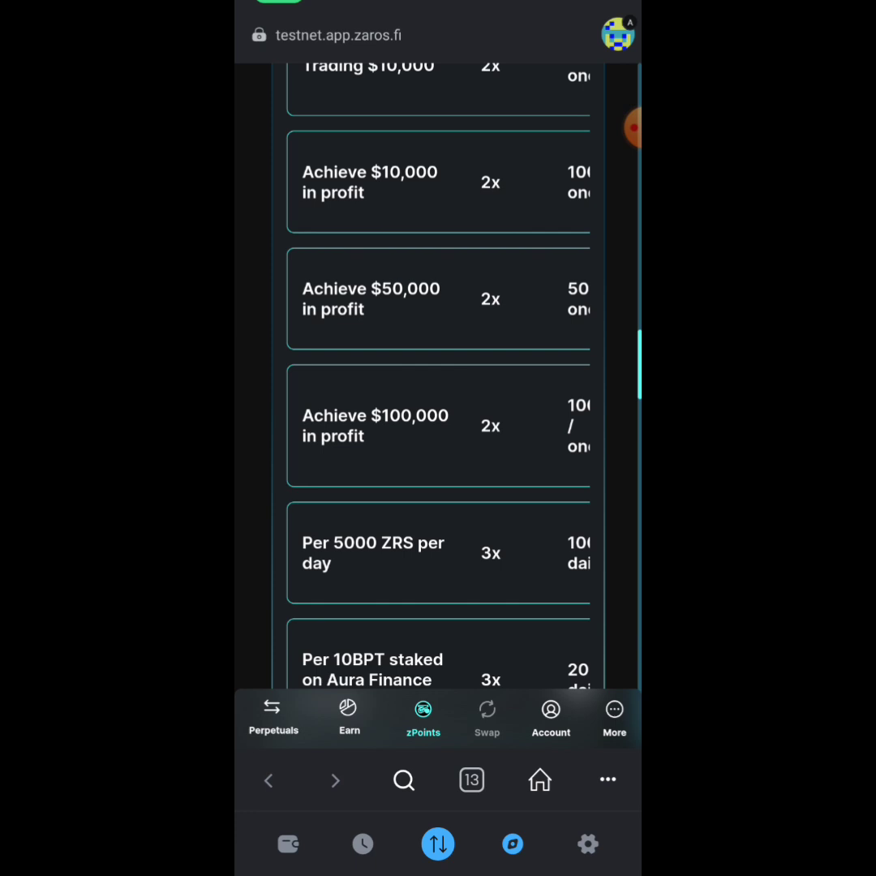
scroll(438, 365, "up", 5)
scroll(438, 365, "up", 5)
scroll(438, 365, "up", 3)
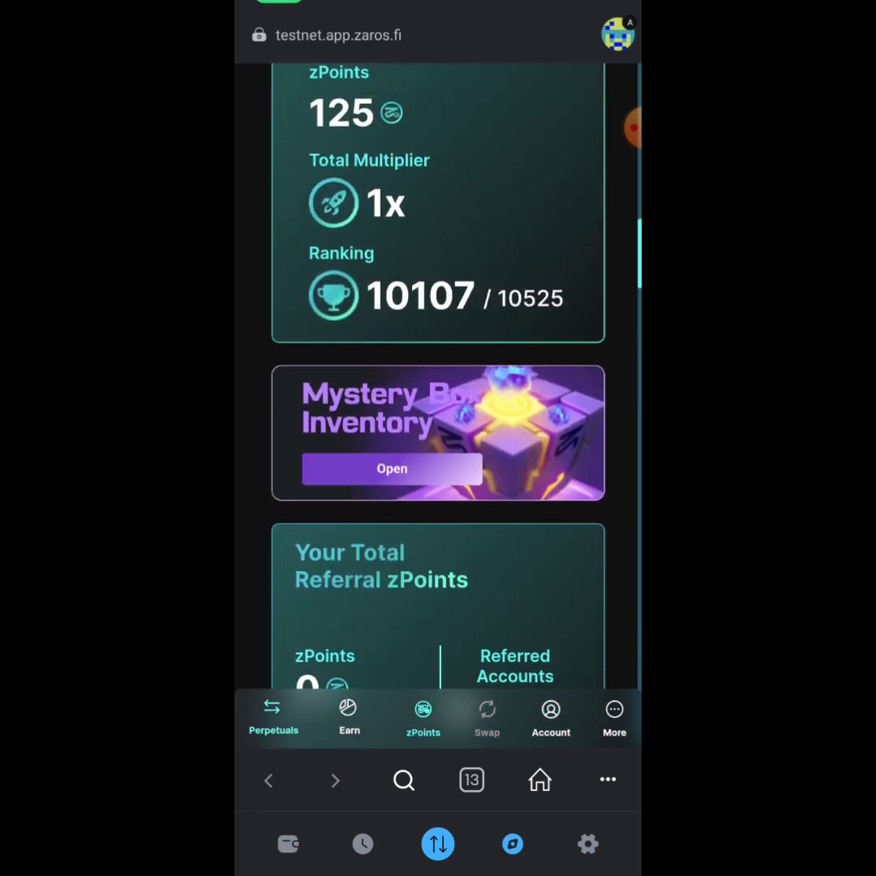
Return to the BTCUSD perpetuals trading page and adjust the browser view
left_click(274, 718)
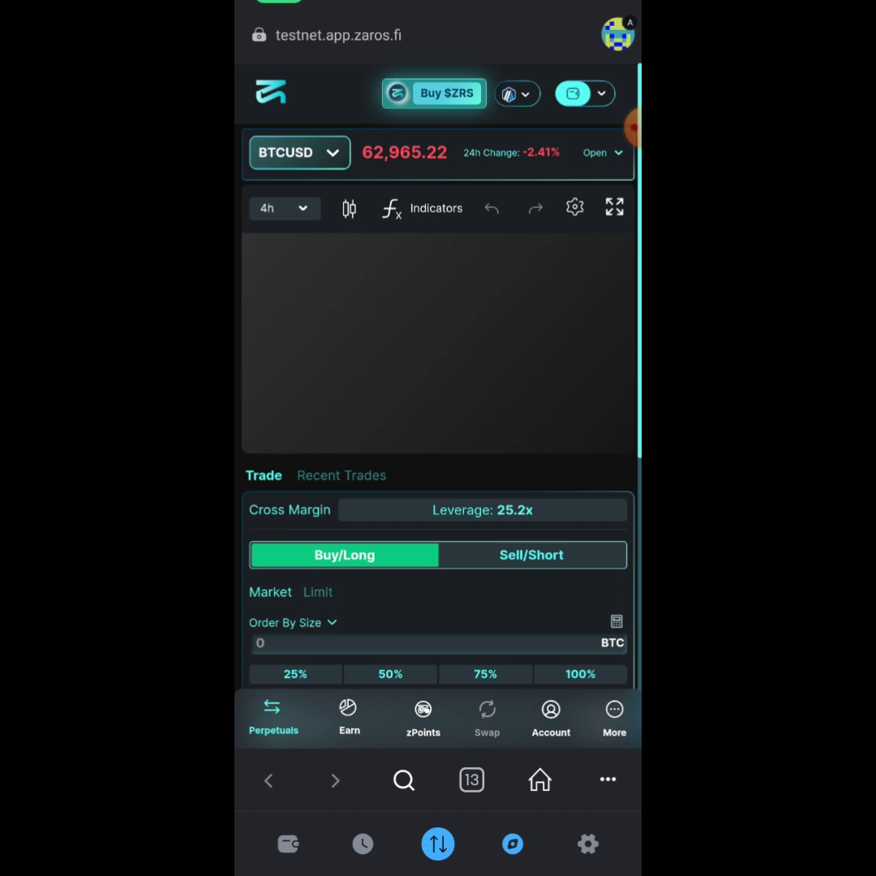
scroll(438, 406, "down", 3)
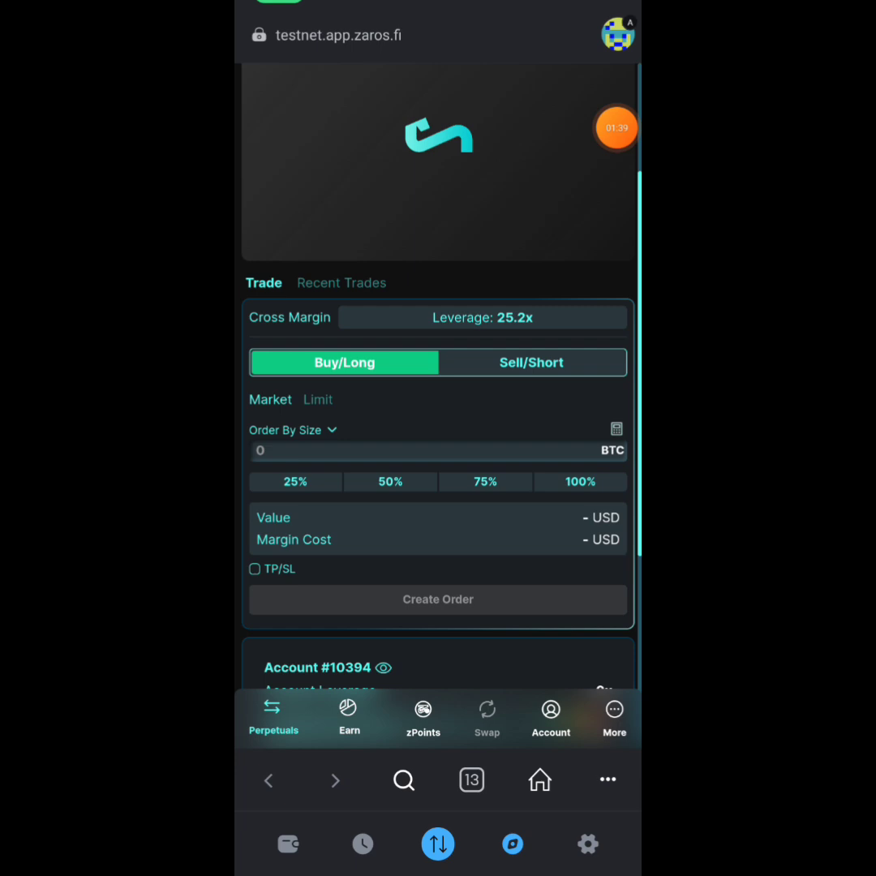
left_click(617, 127)
left_click(560, 161)
mouse_move(535, 298)
left_mouse_down()
mouse_move(542, 328)
mouse_move(503, 287)
left_mouse_up()
left_click(617, 814)
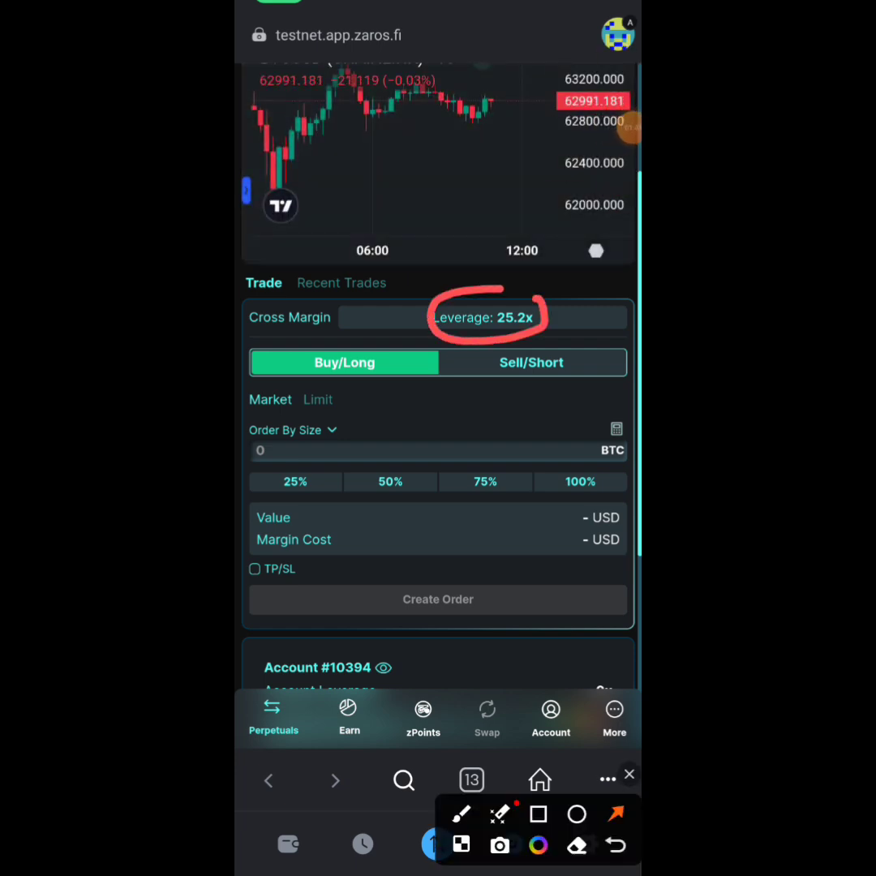
left_click(629, 774)
Raise the cross-margin leverage from 25.2x to 50x and confirm
left_click(483, 318)
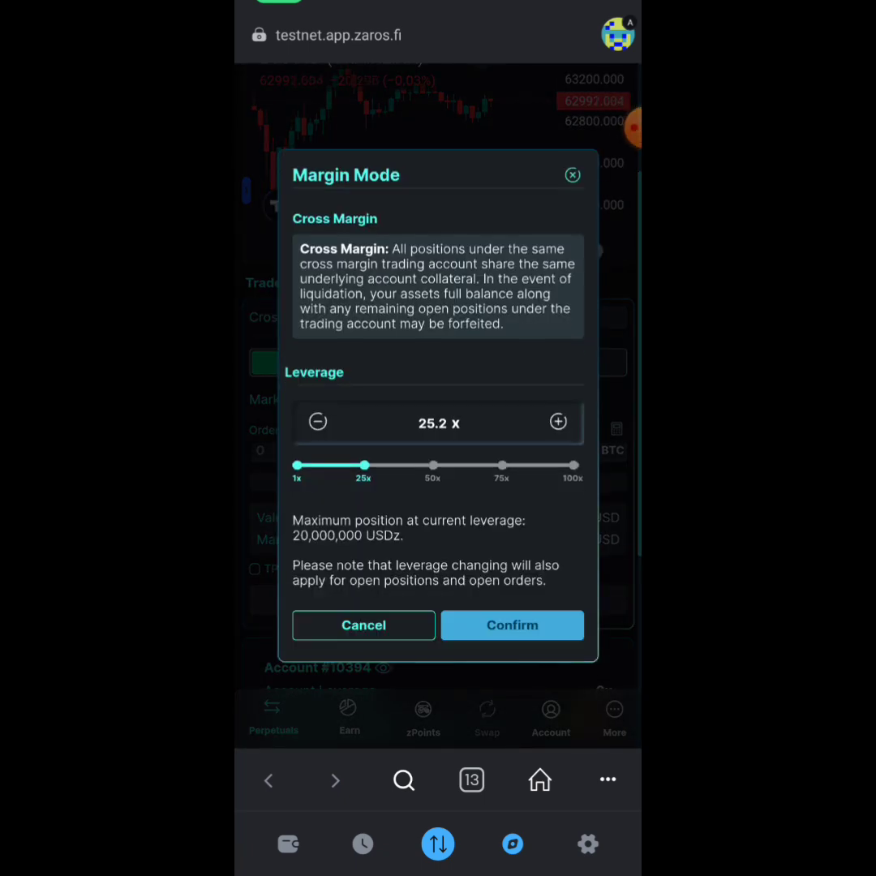
left_click(432, 467)
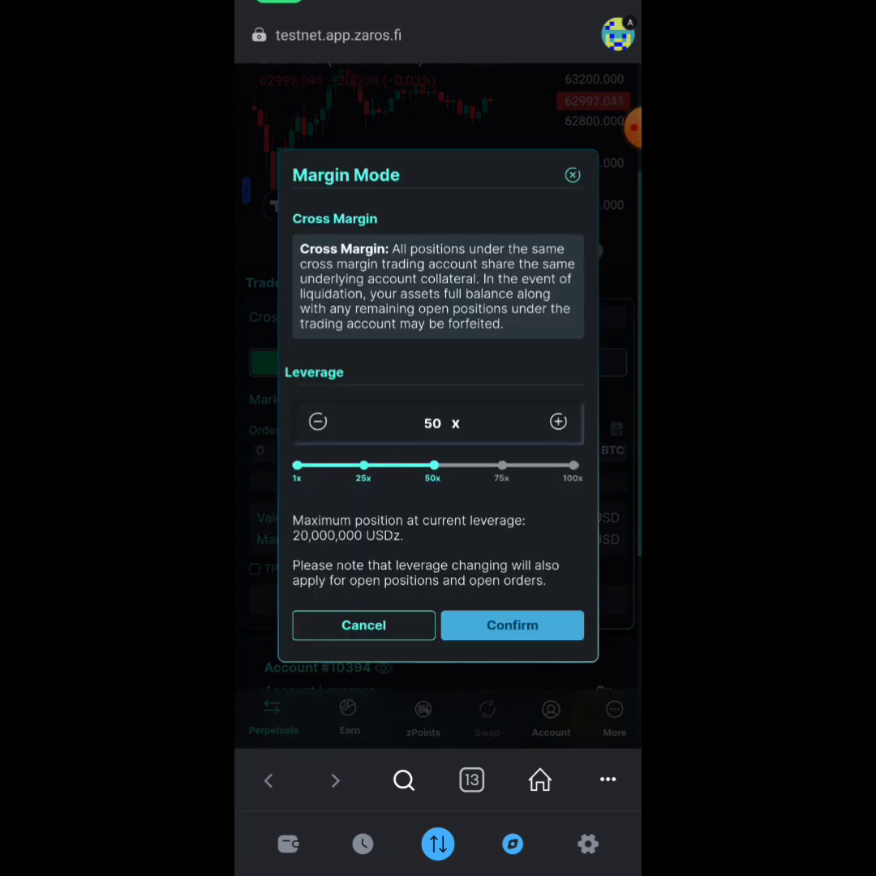
left_click(512, 624)
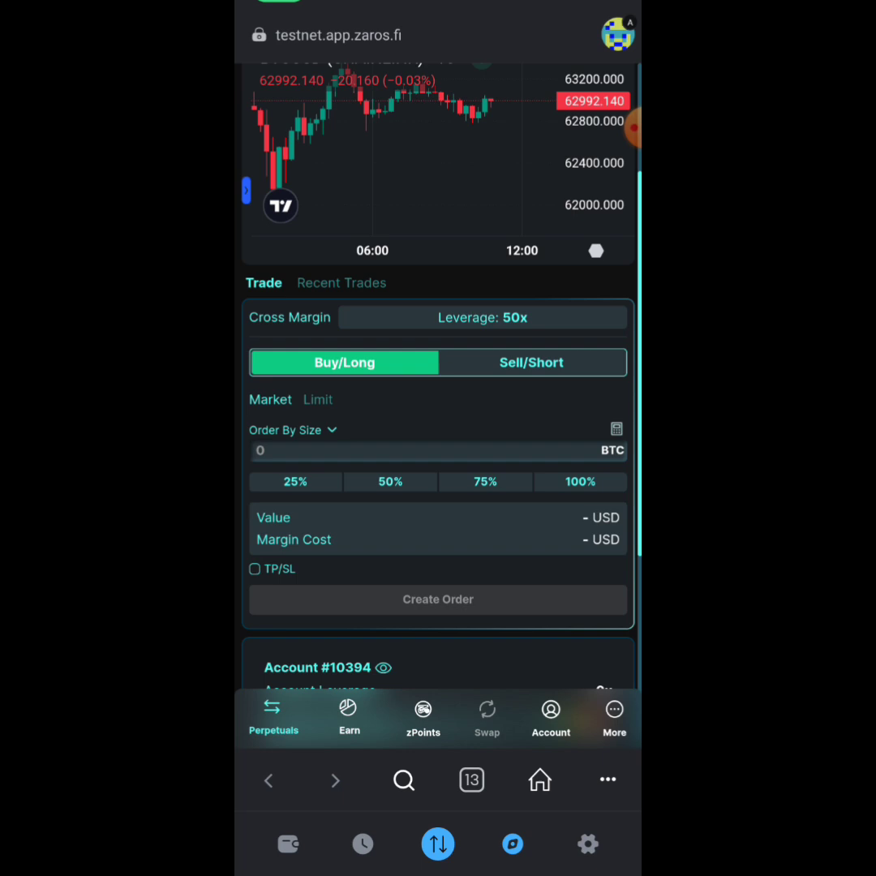
Place an 18.82 BTC Buy/Long market order at 50x and confirm it in MetaMask
left_click(391, 481)
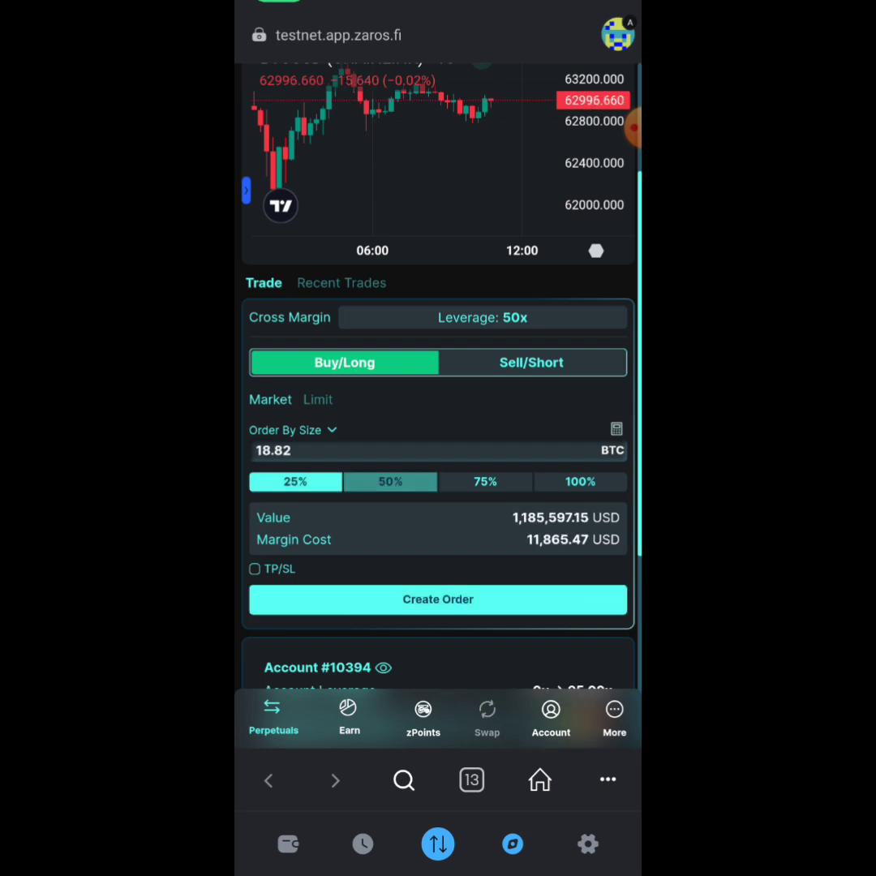
left_click(438, 598)
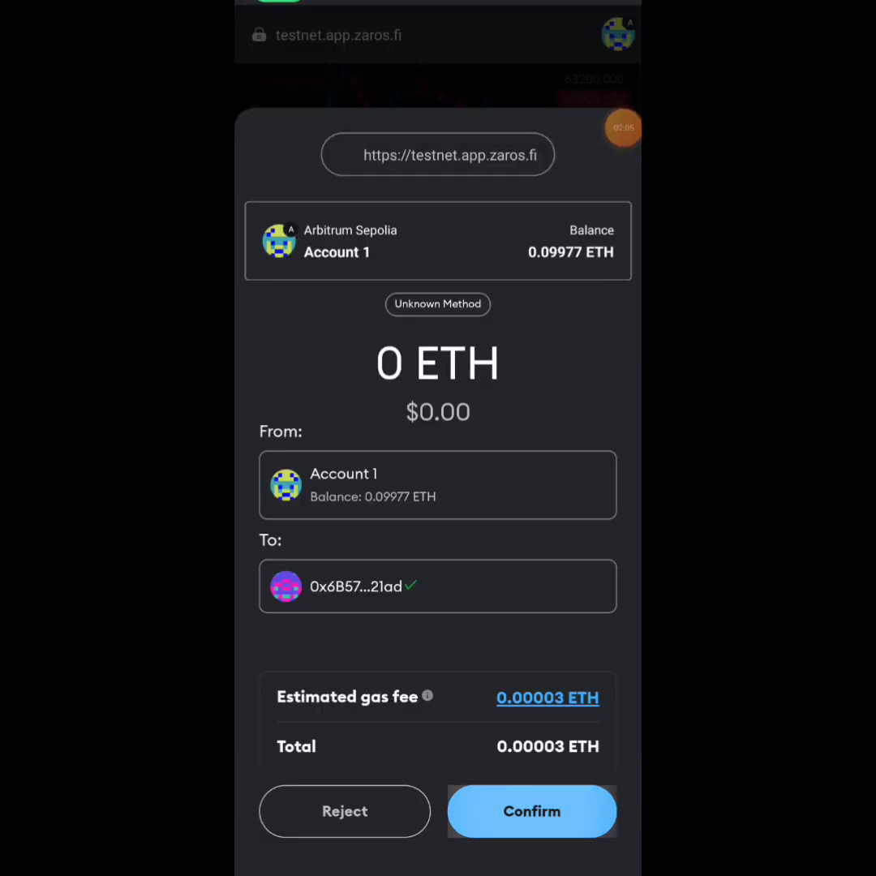
left_click(532, 811)
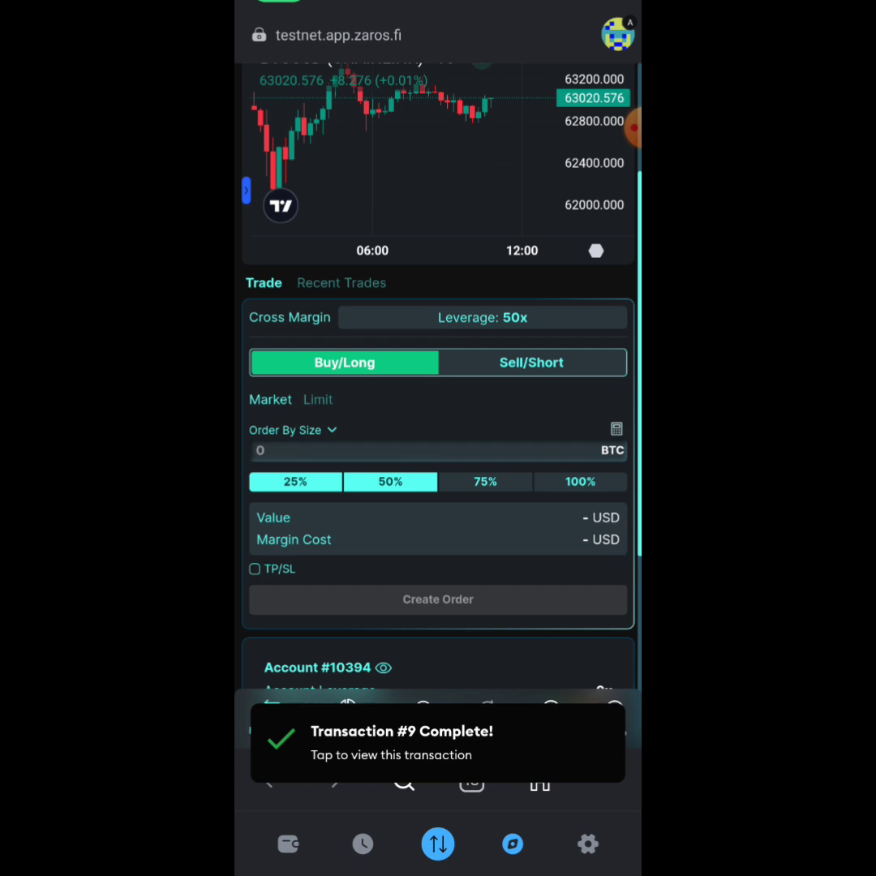
scroll(438, 365, "down", 3)
scroll(438, 406, "down", 2)
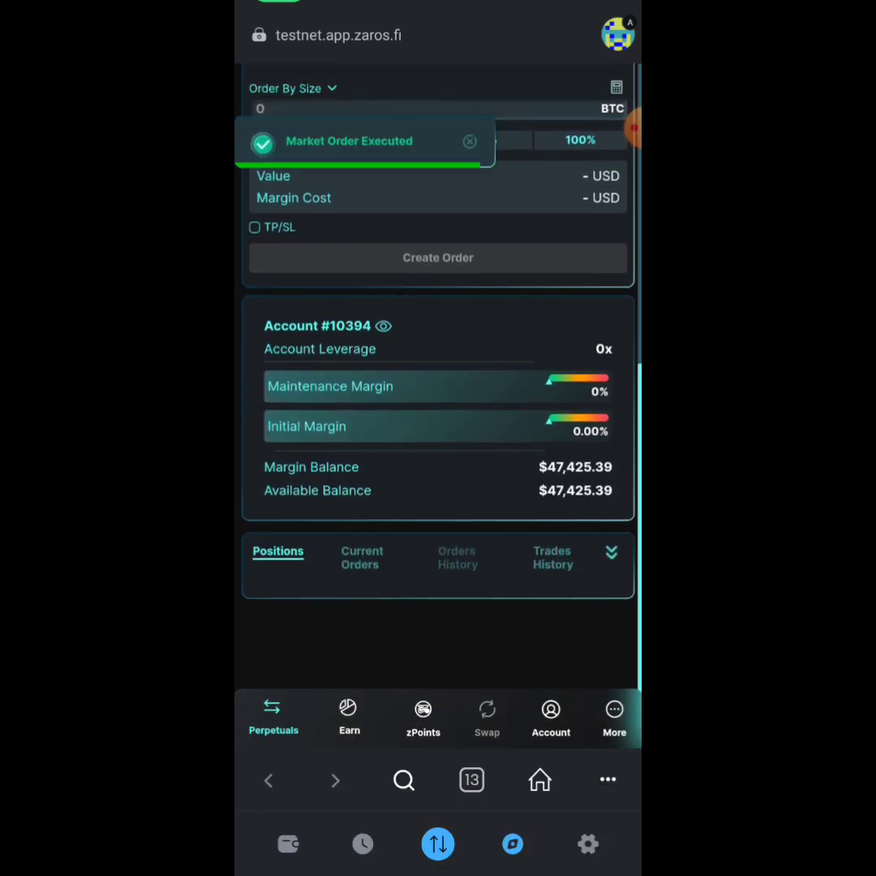
scroll(438, 406, "down", 3)
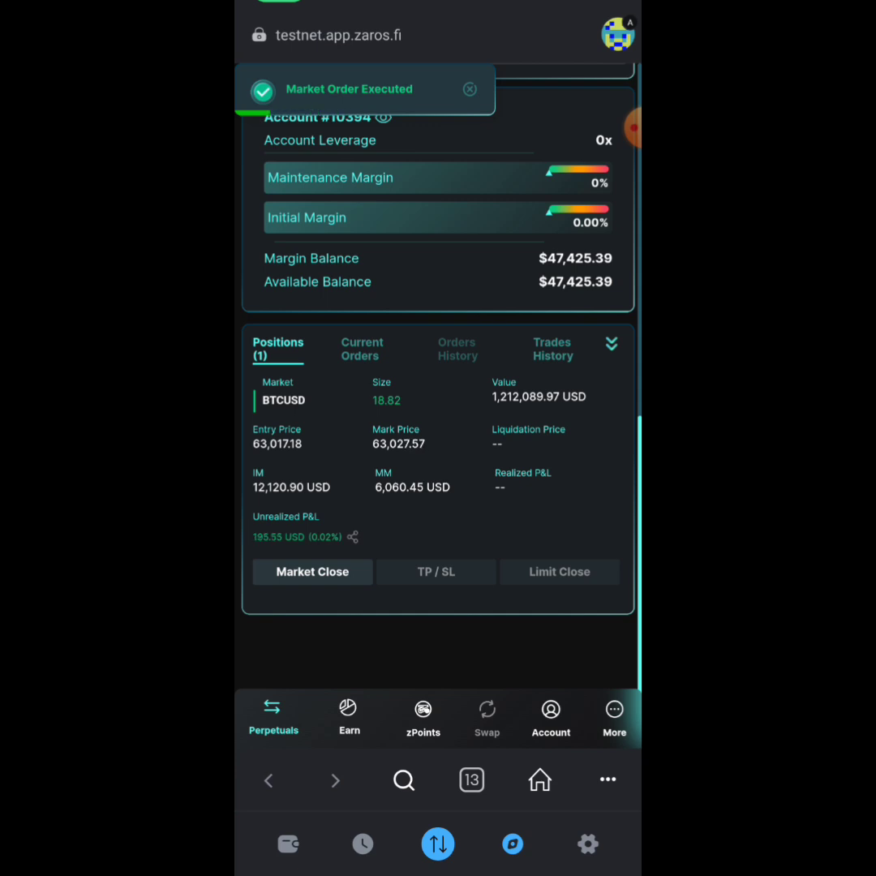
Collapse the positions list after viewing the 18.82 BTC BTCUSD long
left_click(611, 344)
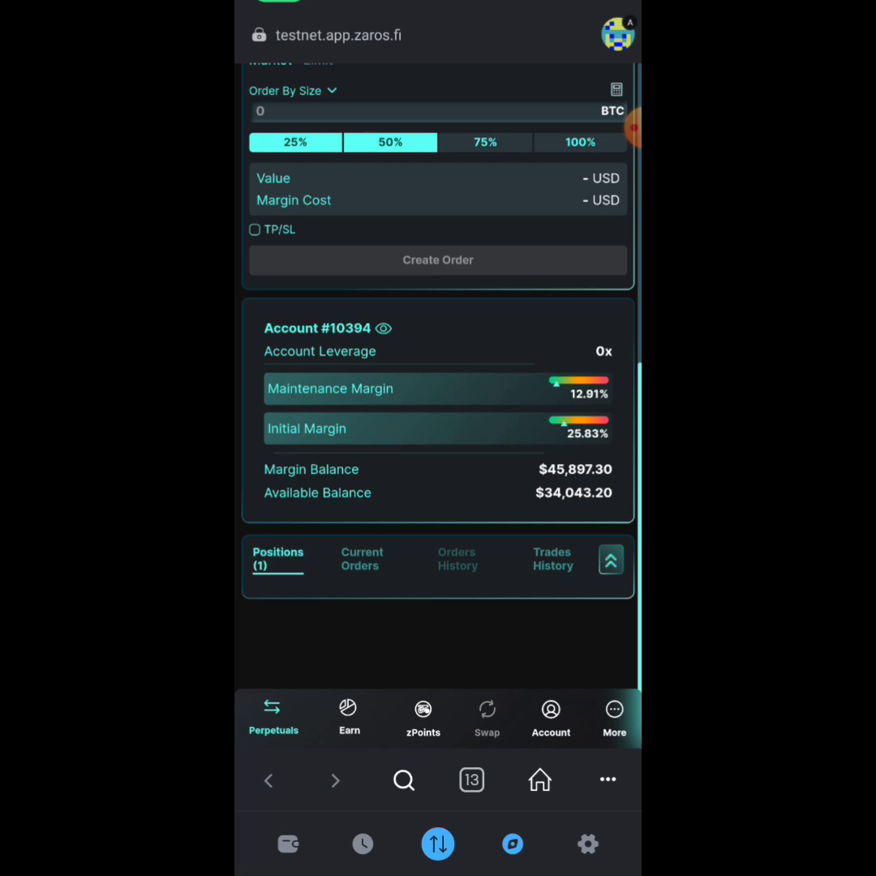
Expand the positions list to show the BTCUSD long's entry price and P&L
left_click(611, 561)
scroll(438, 406, "down", 3)
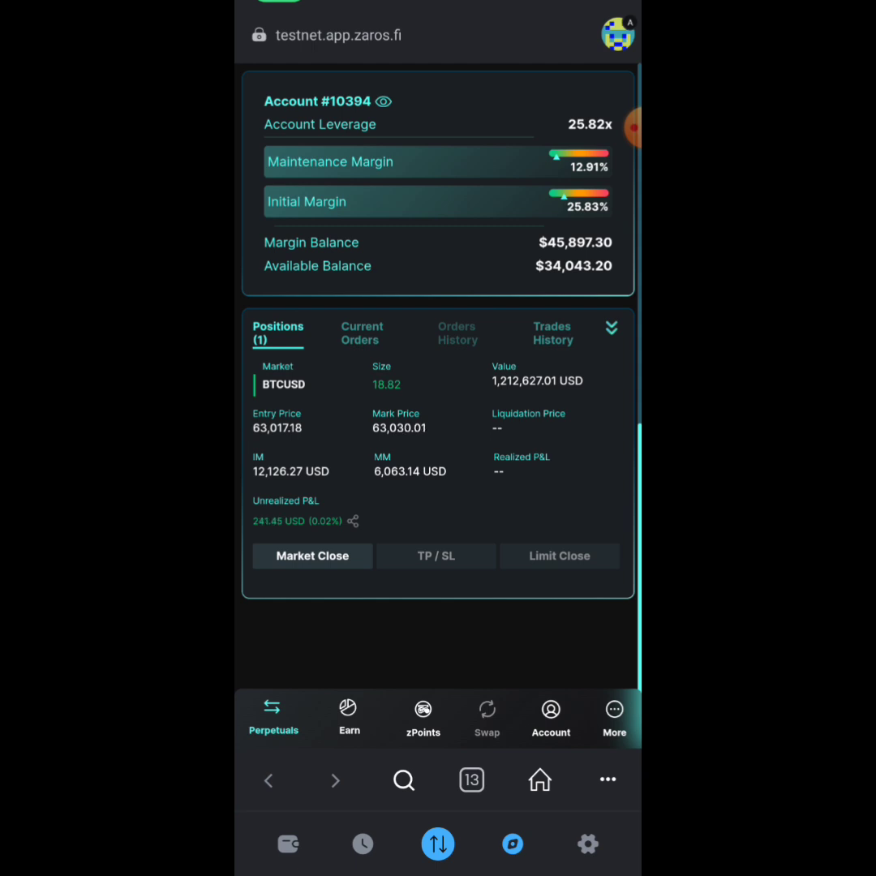
left_click(619, 128)
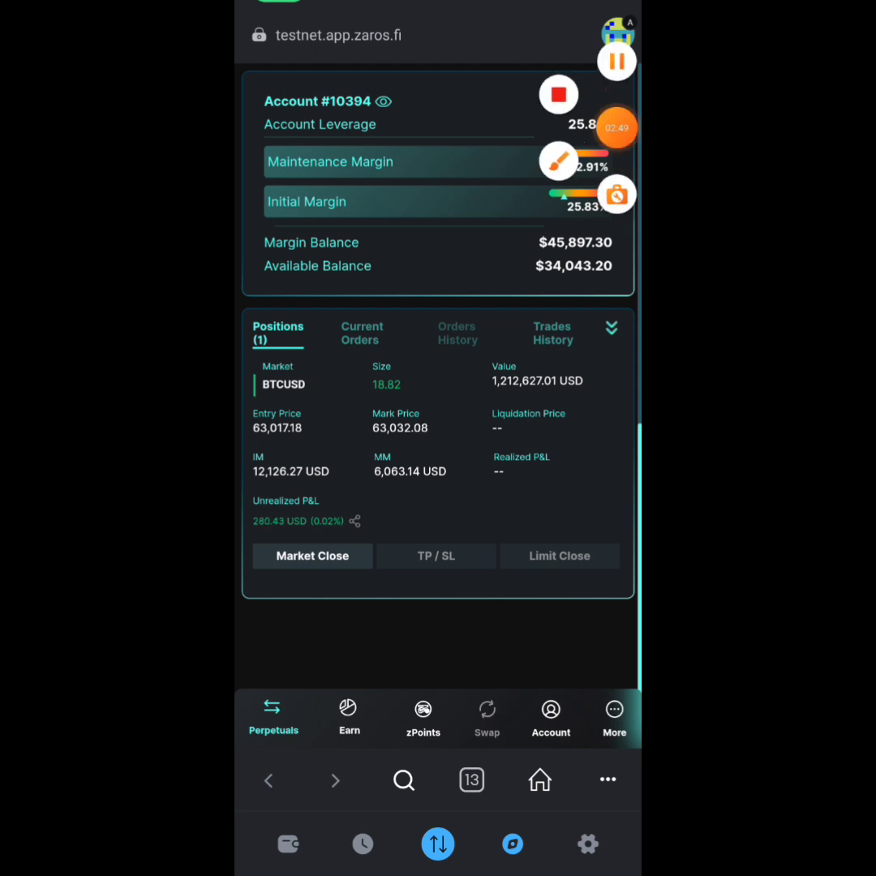
left_click(562, 161)
mouse_move(353, 489)
left_mouse_down()
mouse_move(369, 552)
mouse_move(242, 519)
mouse_move(387, 479)
left_mouse_up()
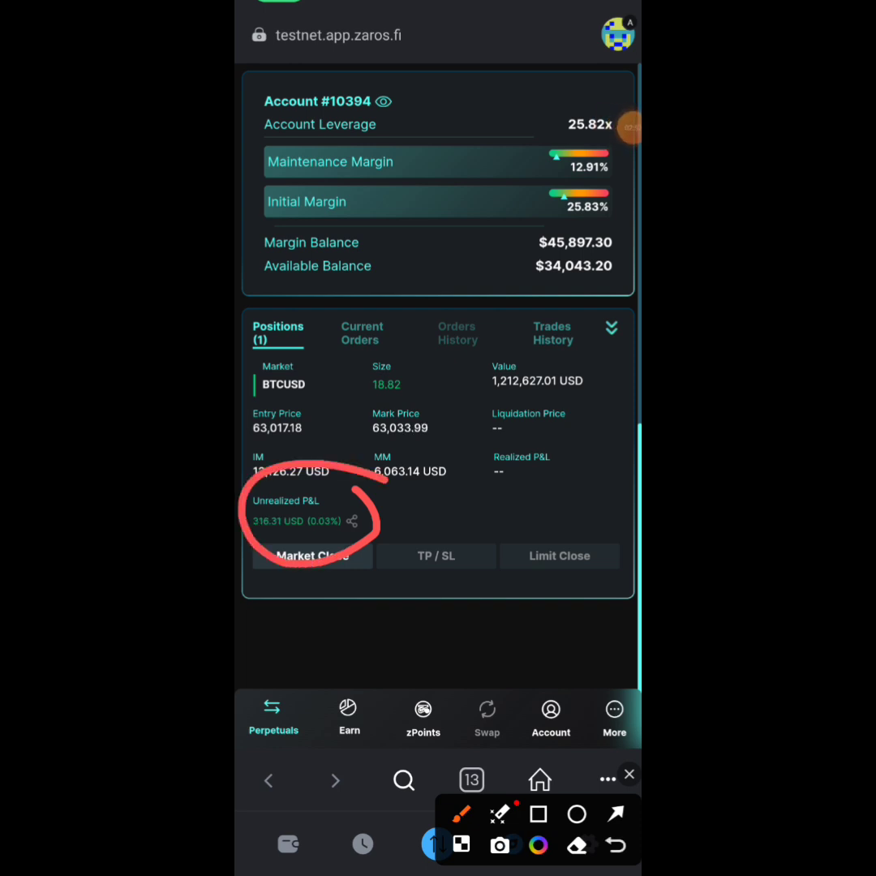
left_click(629, 774)
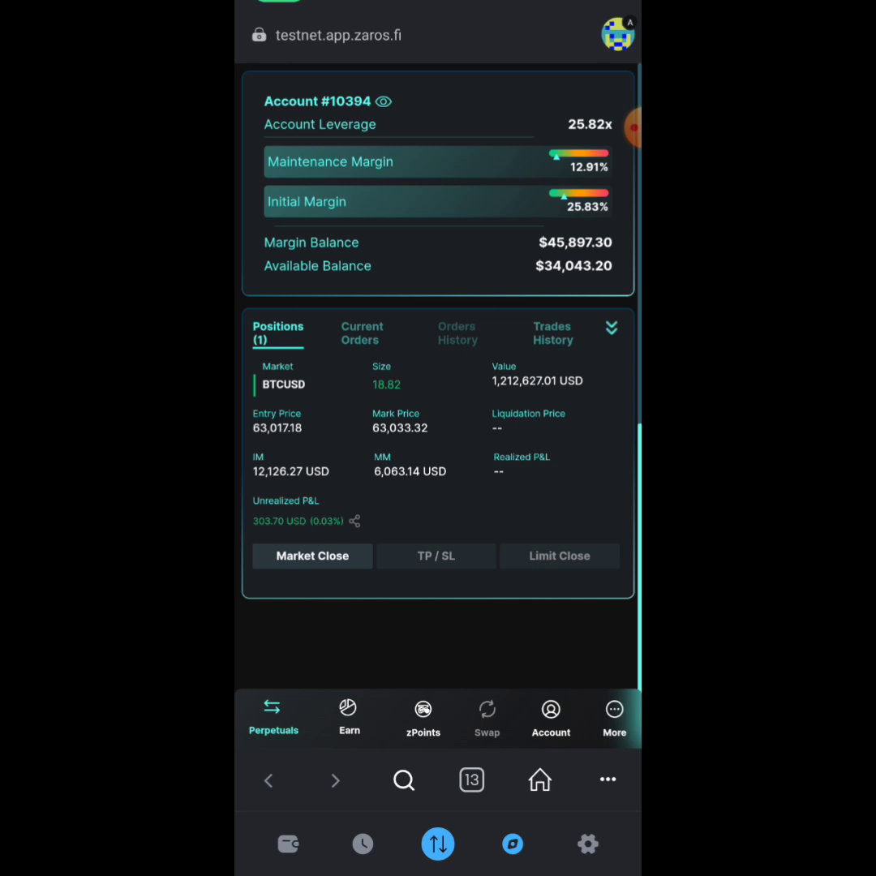
Preview a market close of the BTCUSD long, then cancel to keep it open
left_click(312, 555)
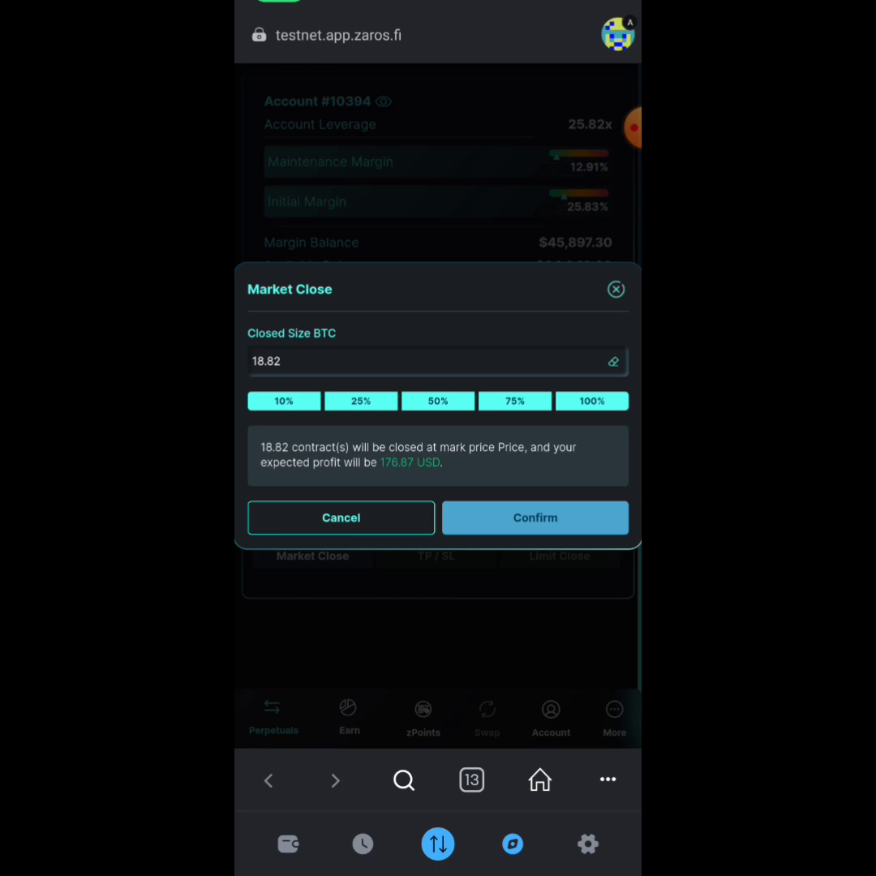
left_click(340, 517)
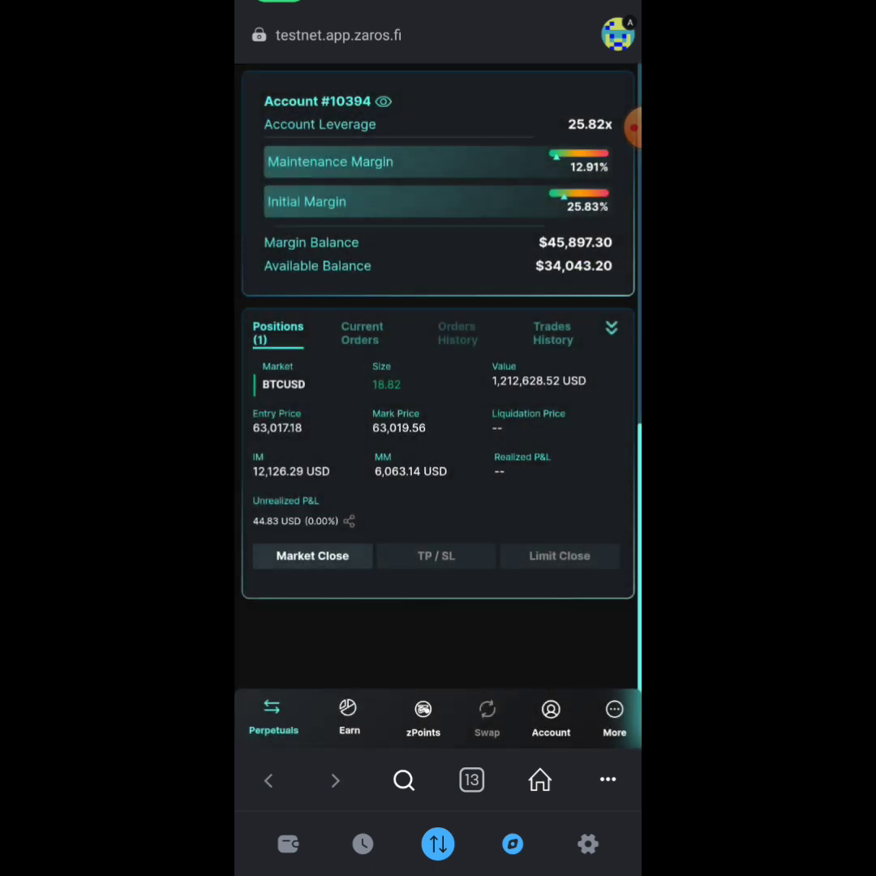
left_click(633, 127)
left_click(520, 164)
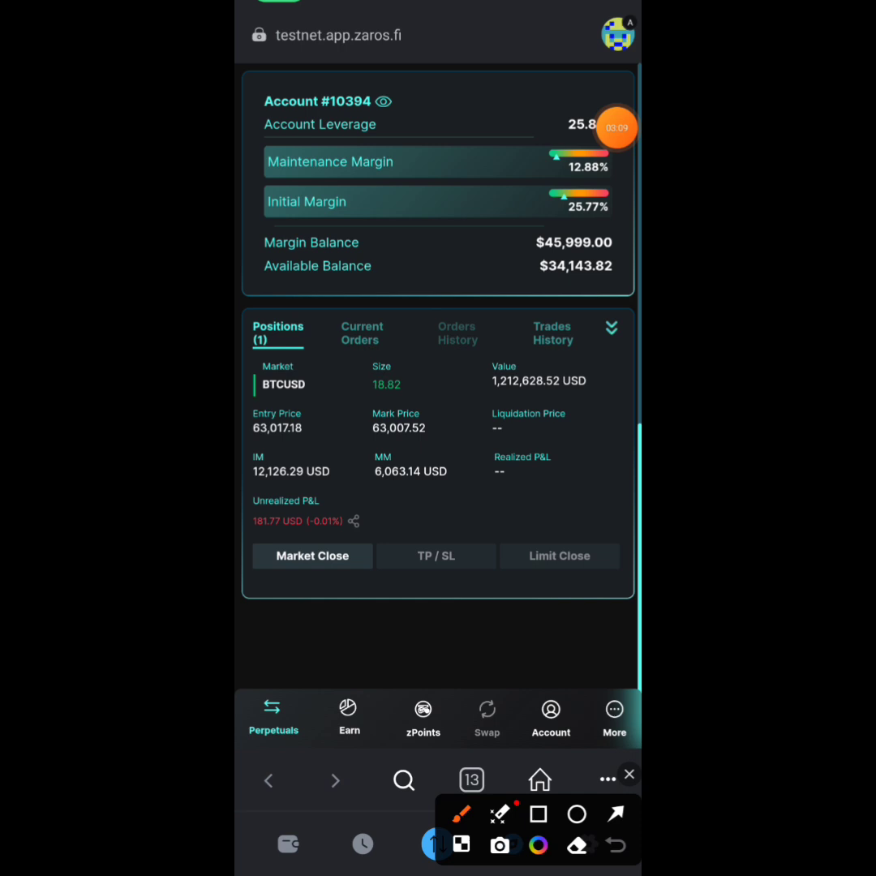
mouse_move(455, 539)
left_mouse_down()
mouse_move(487, 580)
mouse_move(450, 535)
left_mouse_up()
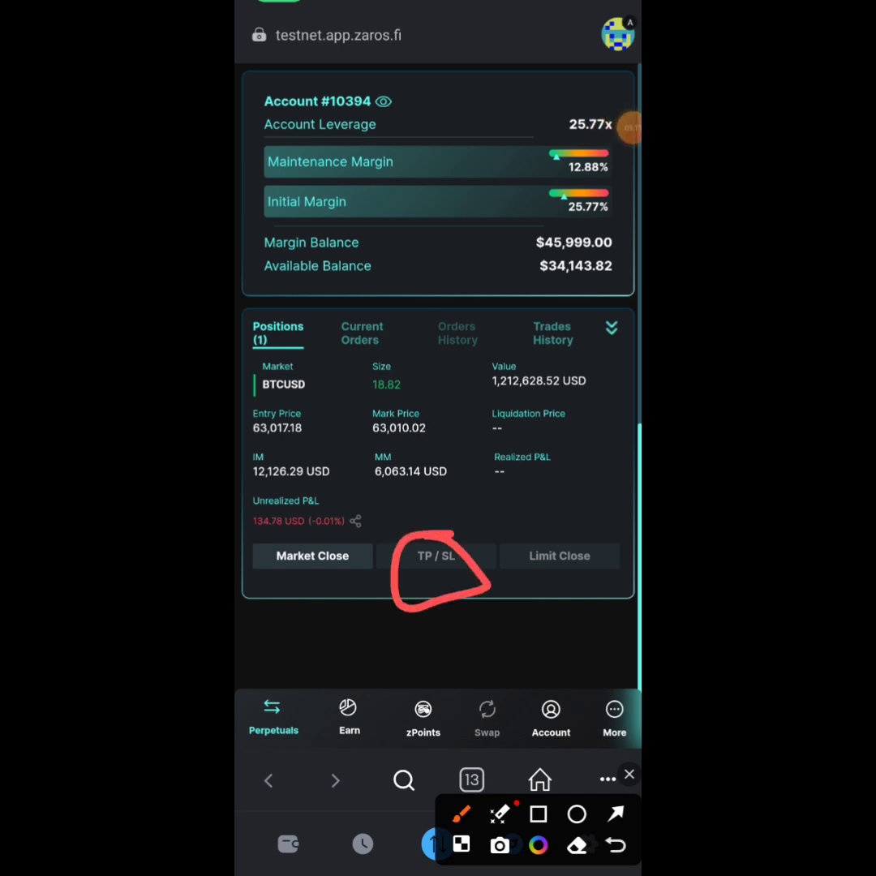
left_click(630, 773)
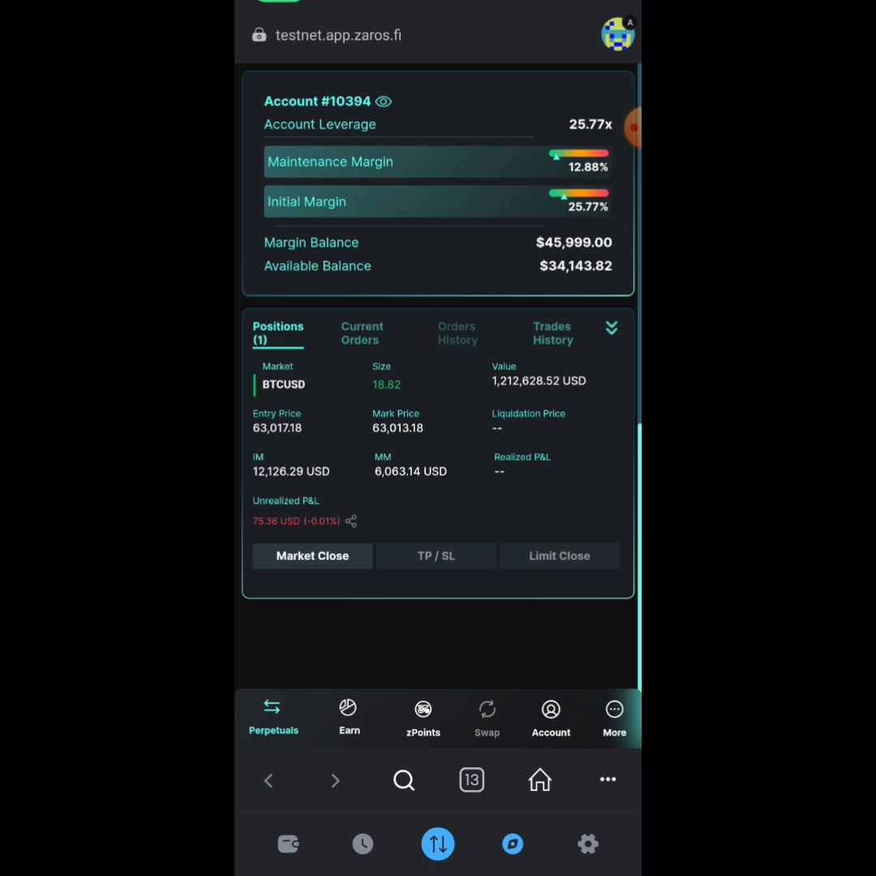
scroll(438, 365, "up", 4)
scroll(438, 365, "up", 2)
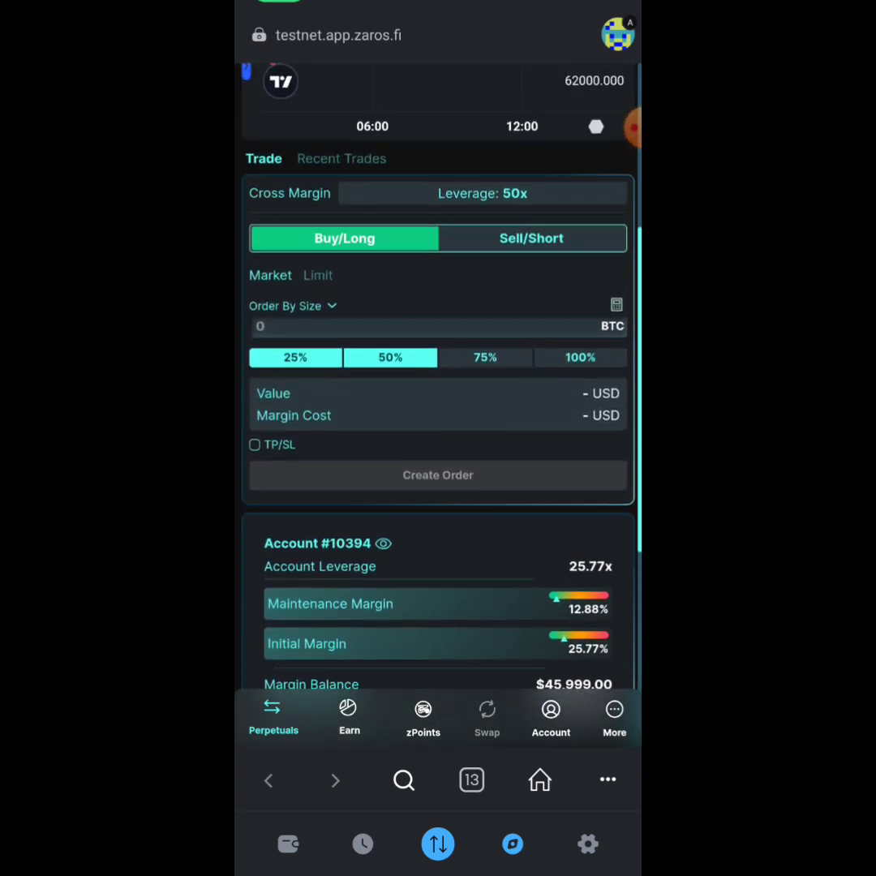
Market-close the full 18.82 BTC BTCUSD long and approve the transaction in MetaMask
left_click(438, 371)
type("27.09")
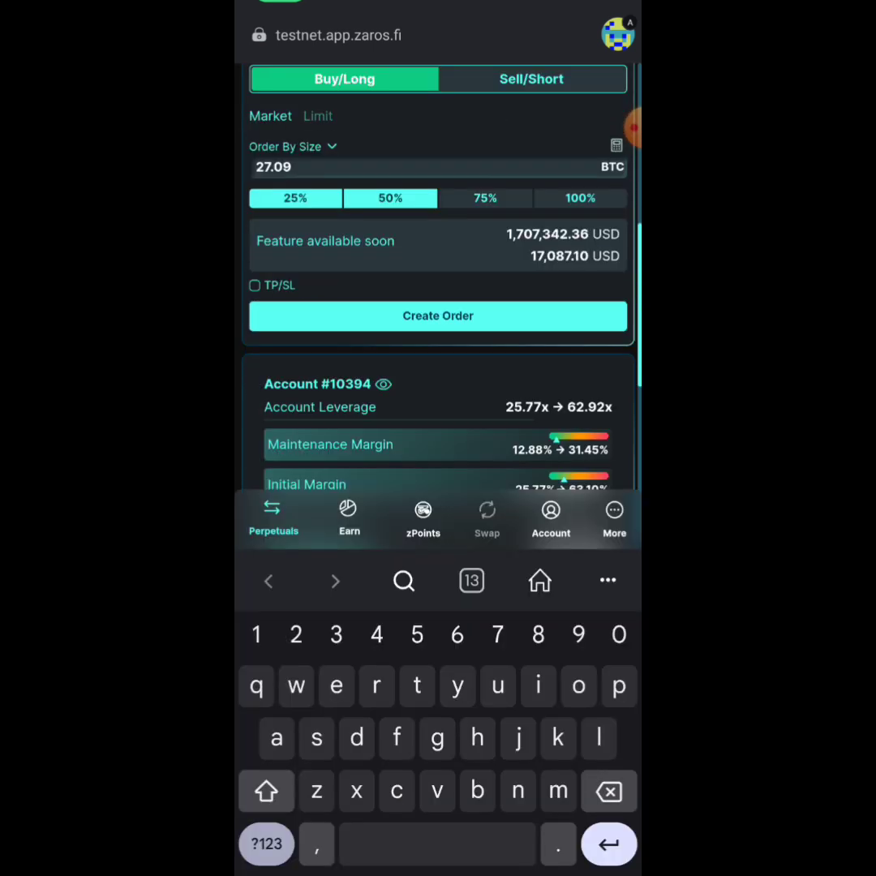
scroll(438, 284, "down", 5)
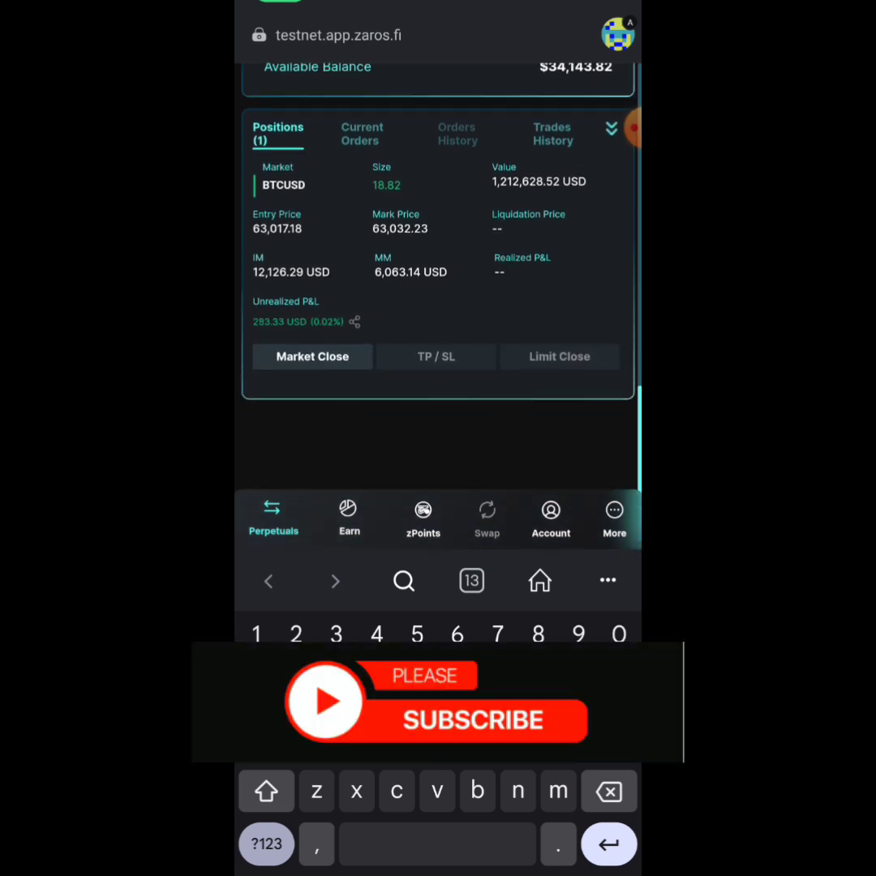
left_click(312, 356)
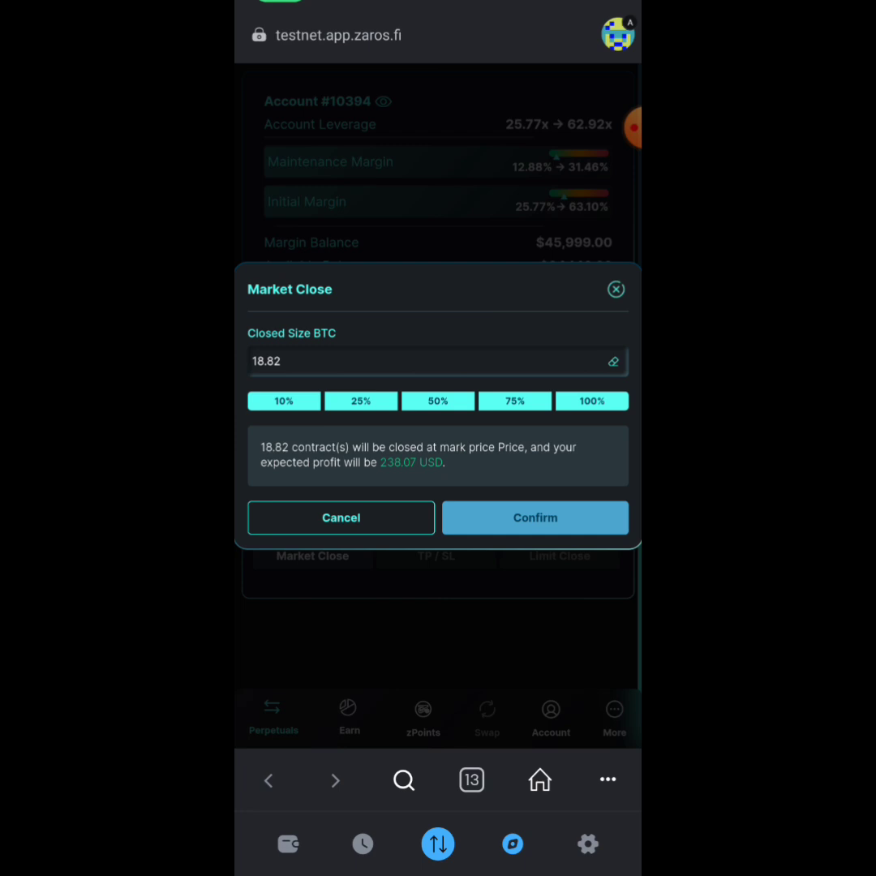
left_click(535, 518)
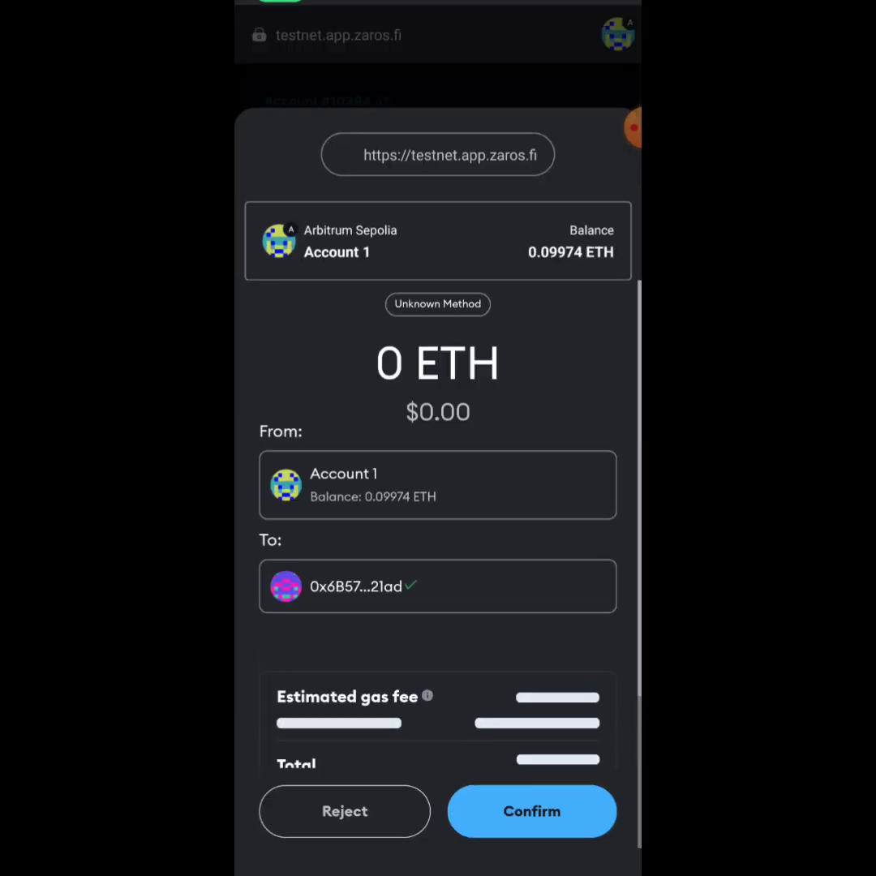
left_click(531, 811)
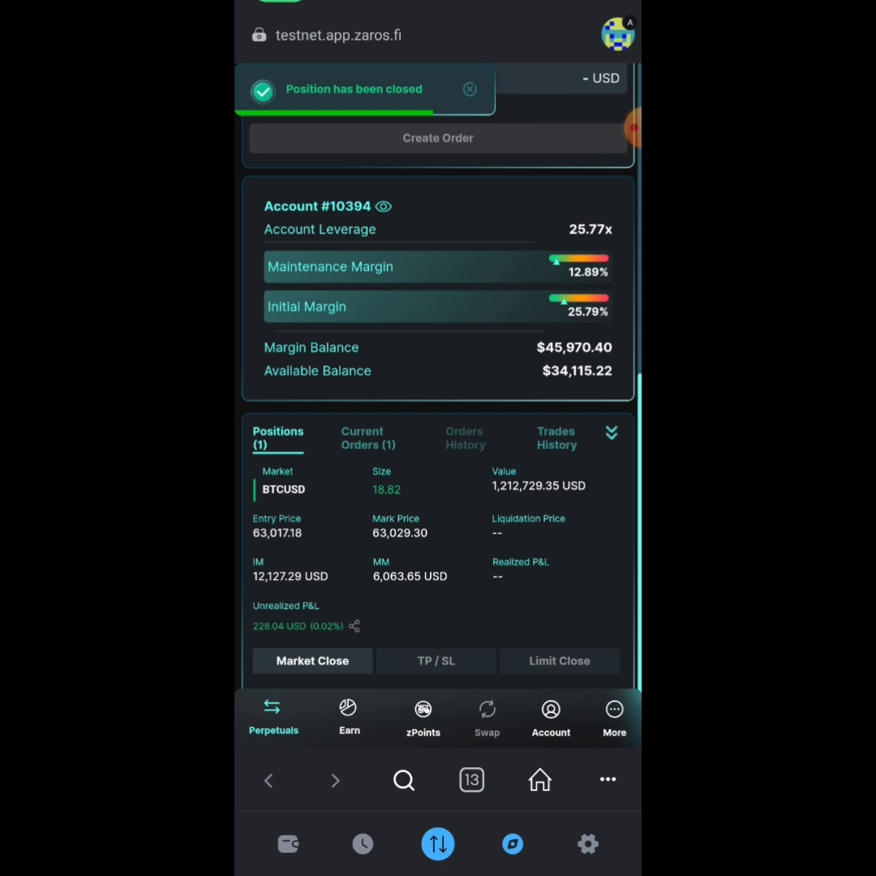
scroll(438, 365, "up", 5)
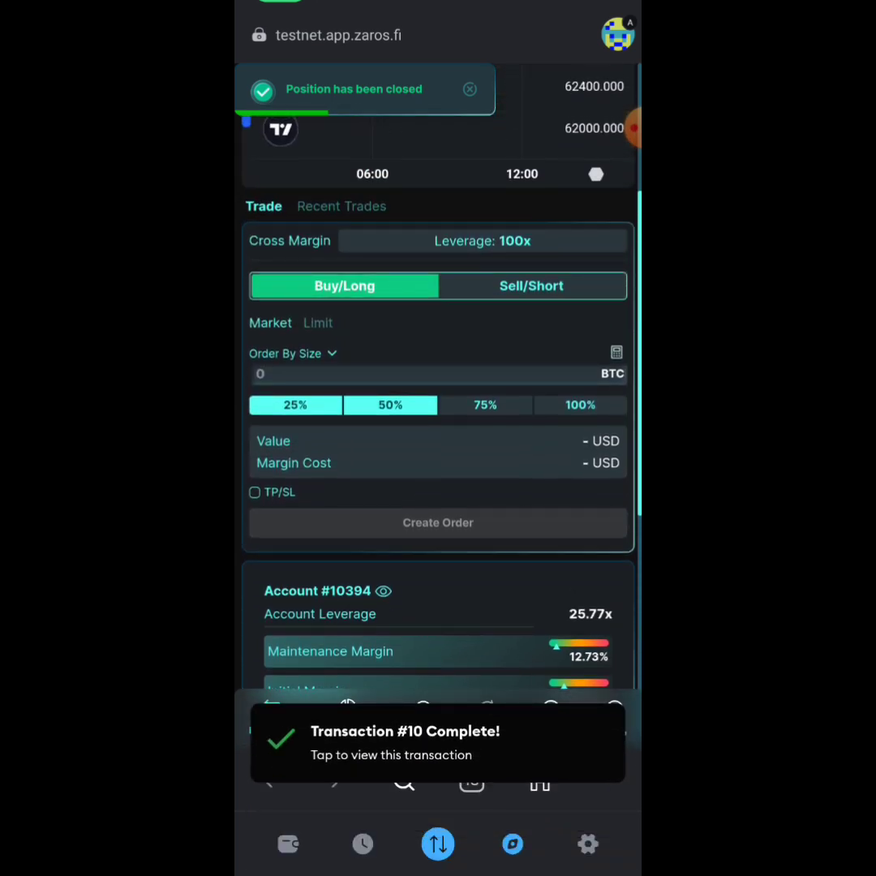
Place a 27.54 BTC (50%) BTCUSD market short and approve it in MetaMask
left_click(532, 286)
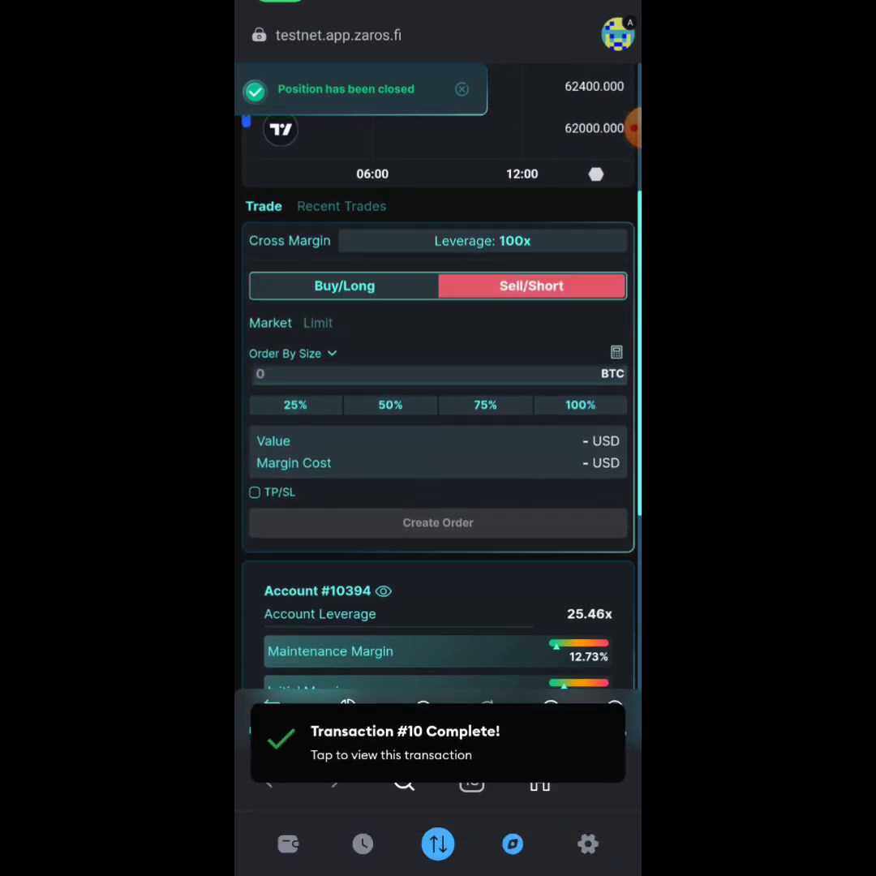
left_click(295, 404)
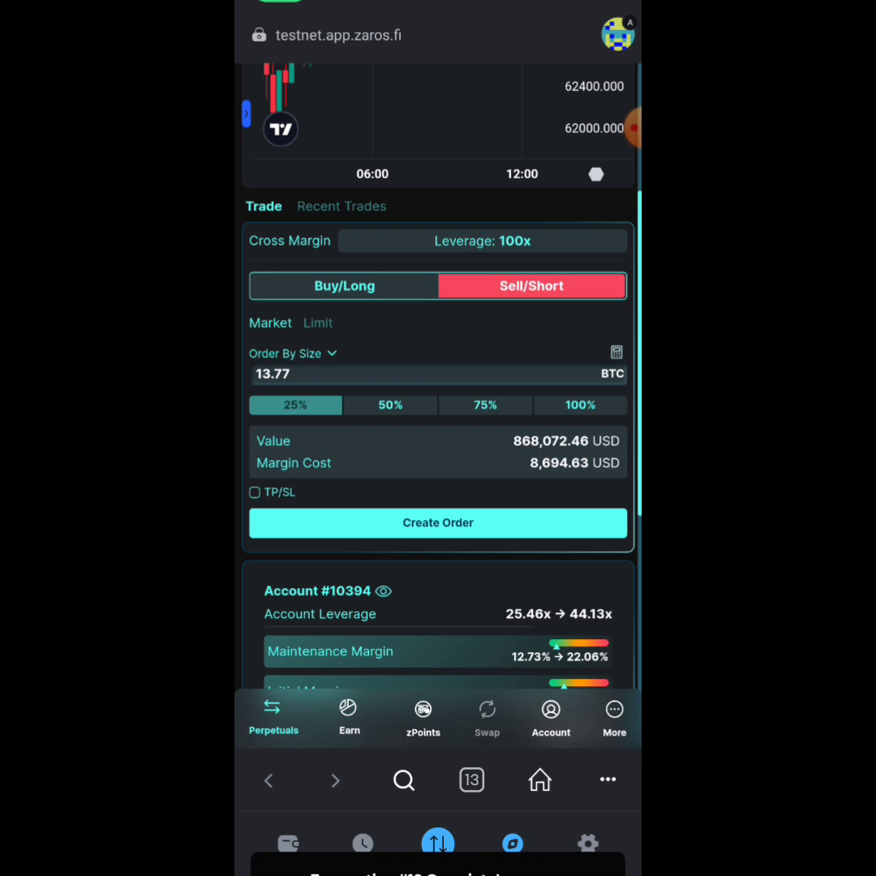
left_click(391, 405)
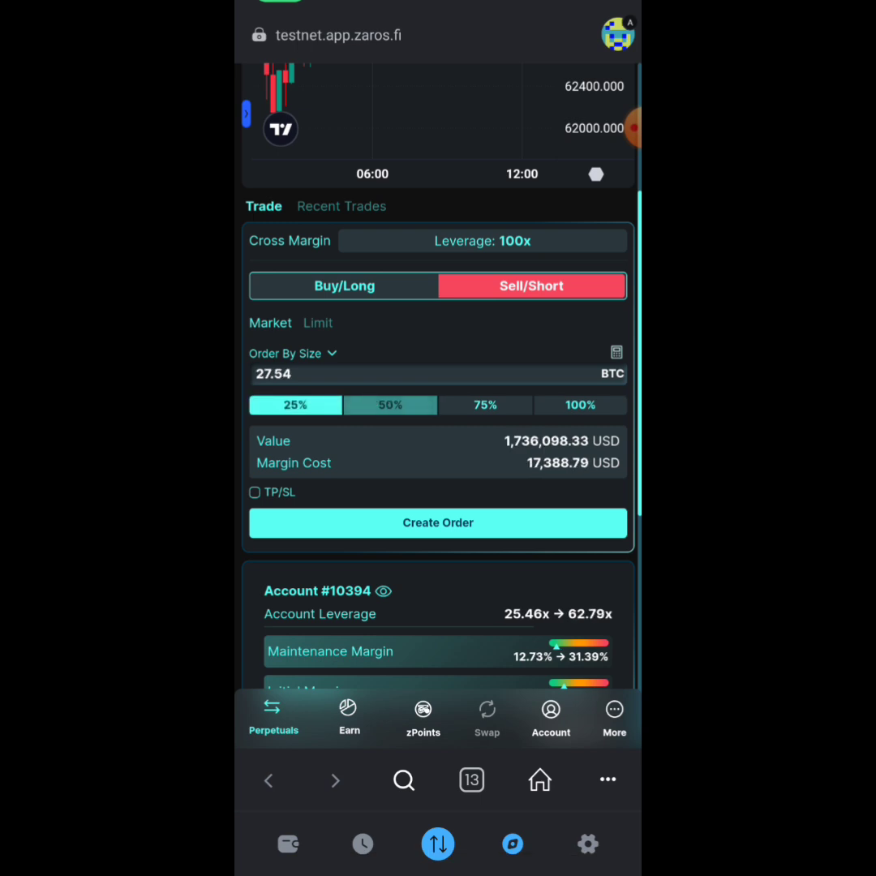
left_click(438, 522)
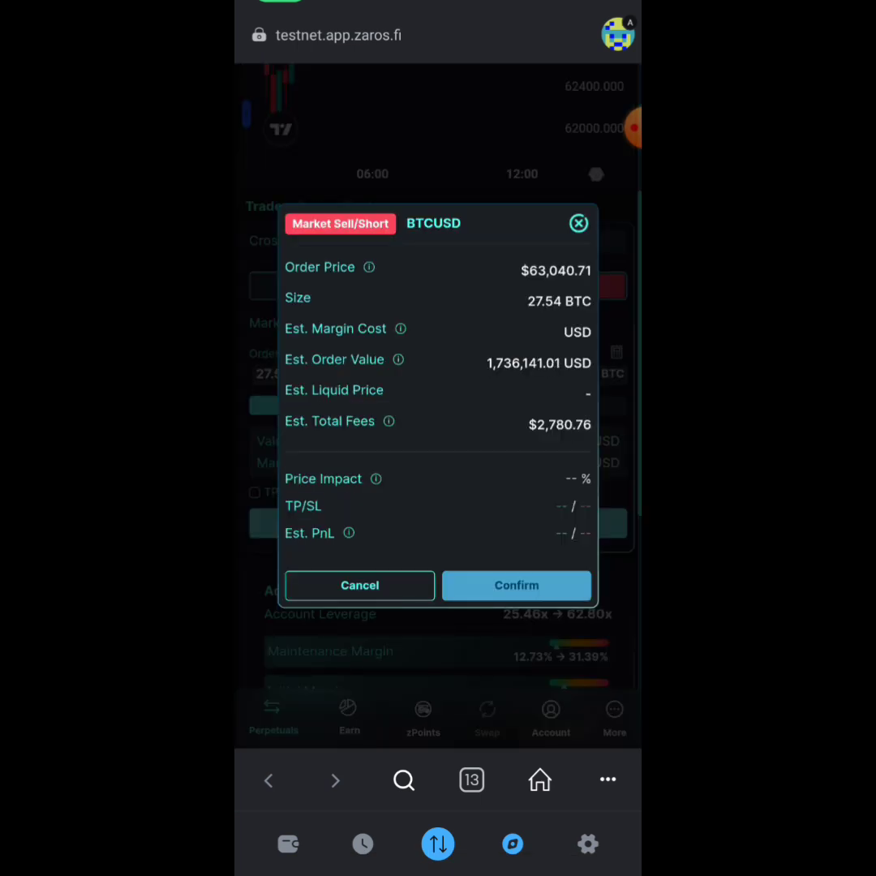
left_click(517, 585)
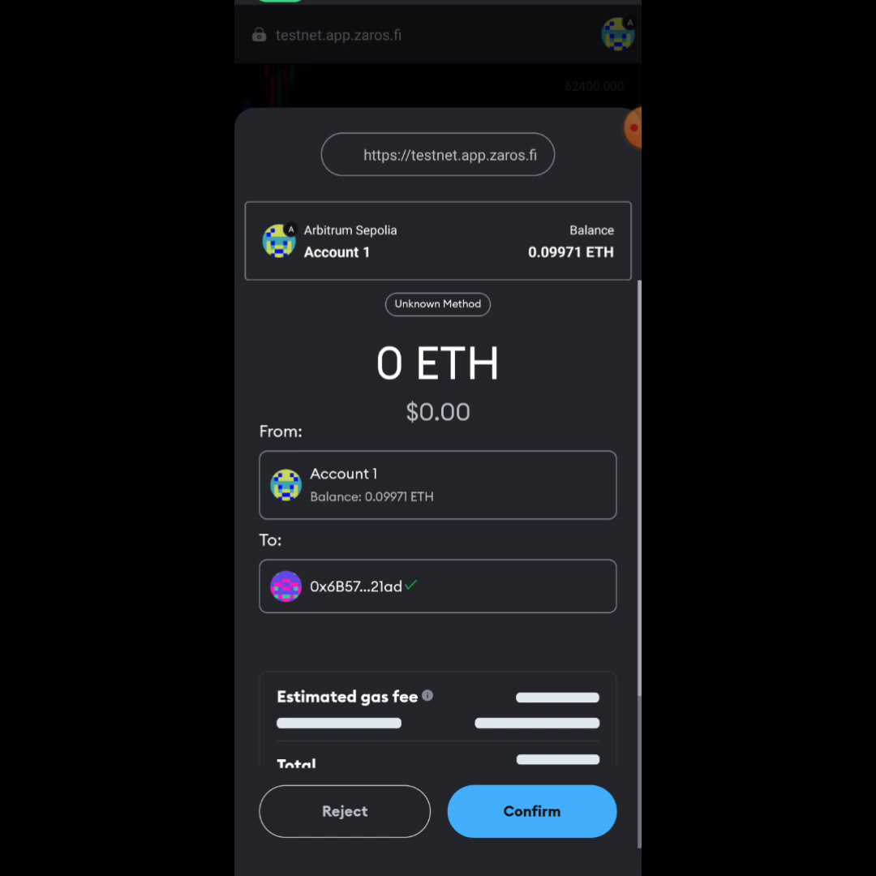
left_click(531, 811)
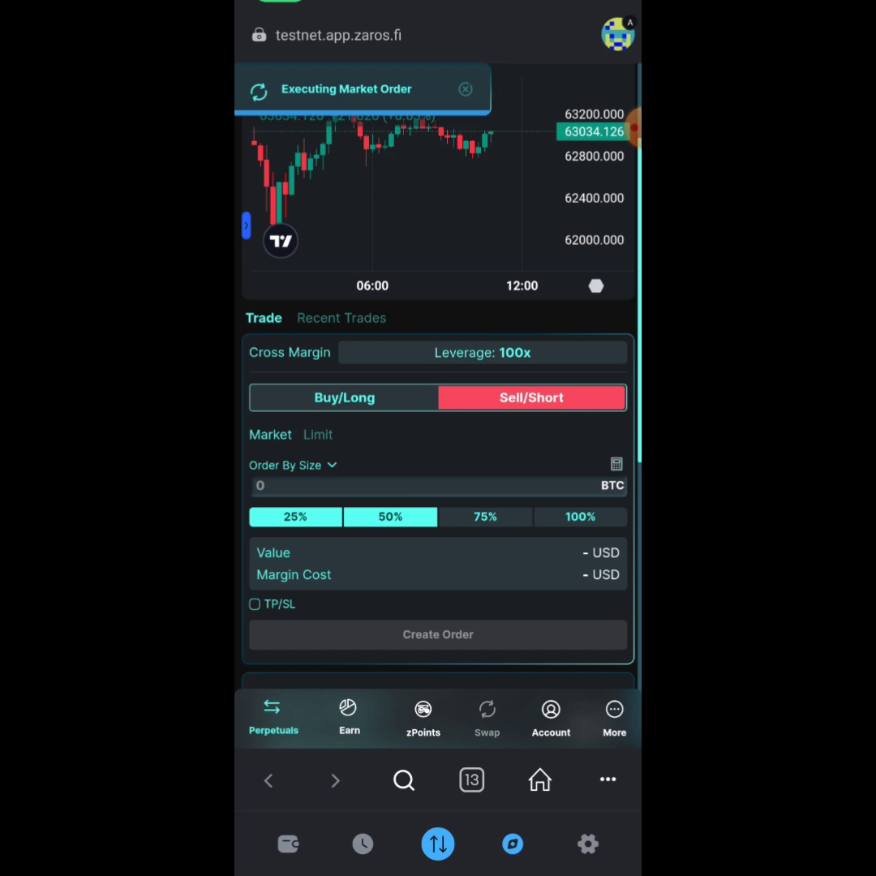
Open the tradable markets list and close it, staying on BTCUSD
left_click(618, 128)
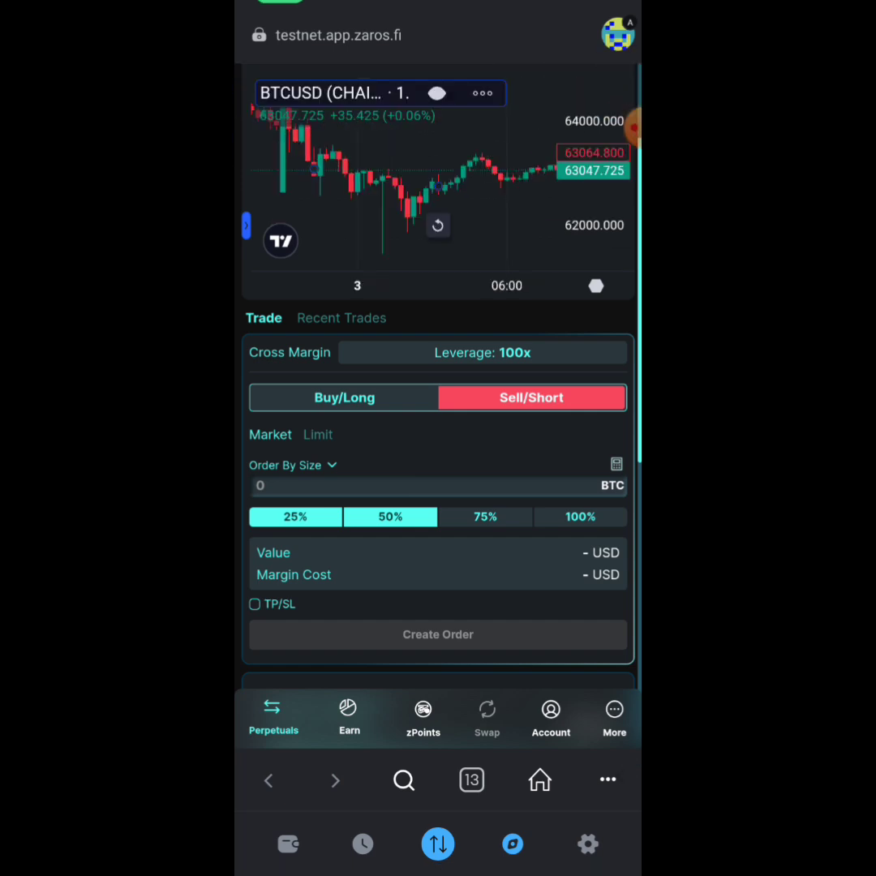
scroll(438, 365, "up", 3)
left_click(299, 153)
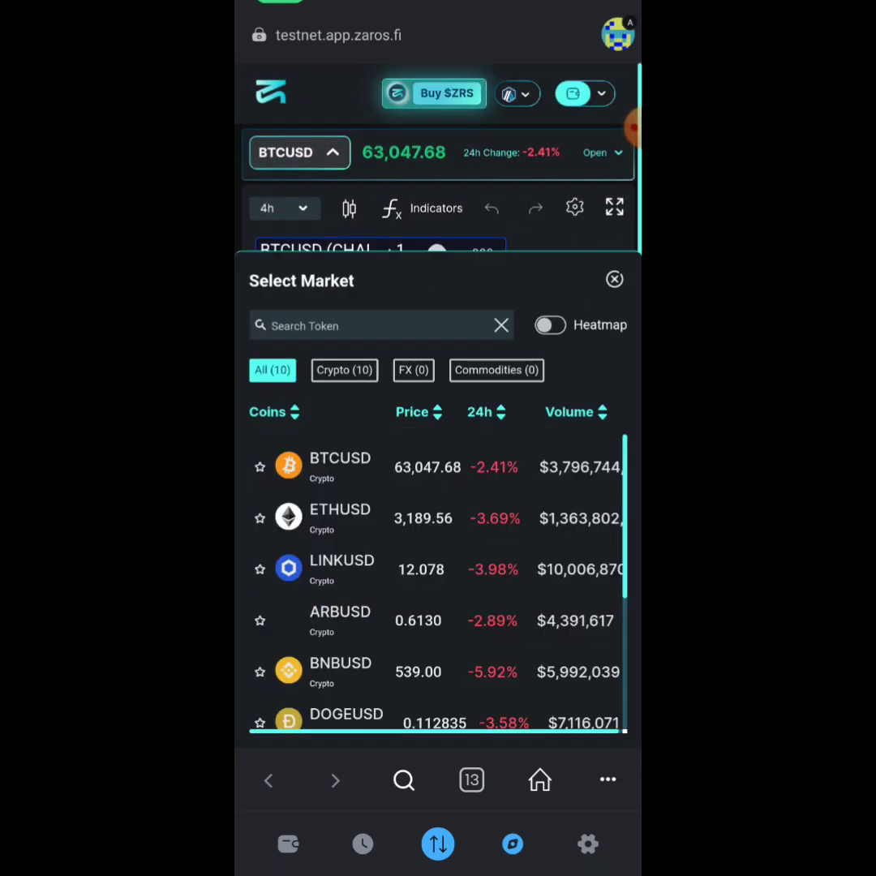
scroll(439, 584, "down", 3)
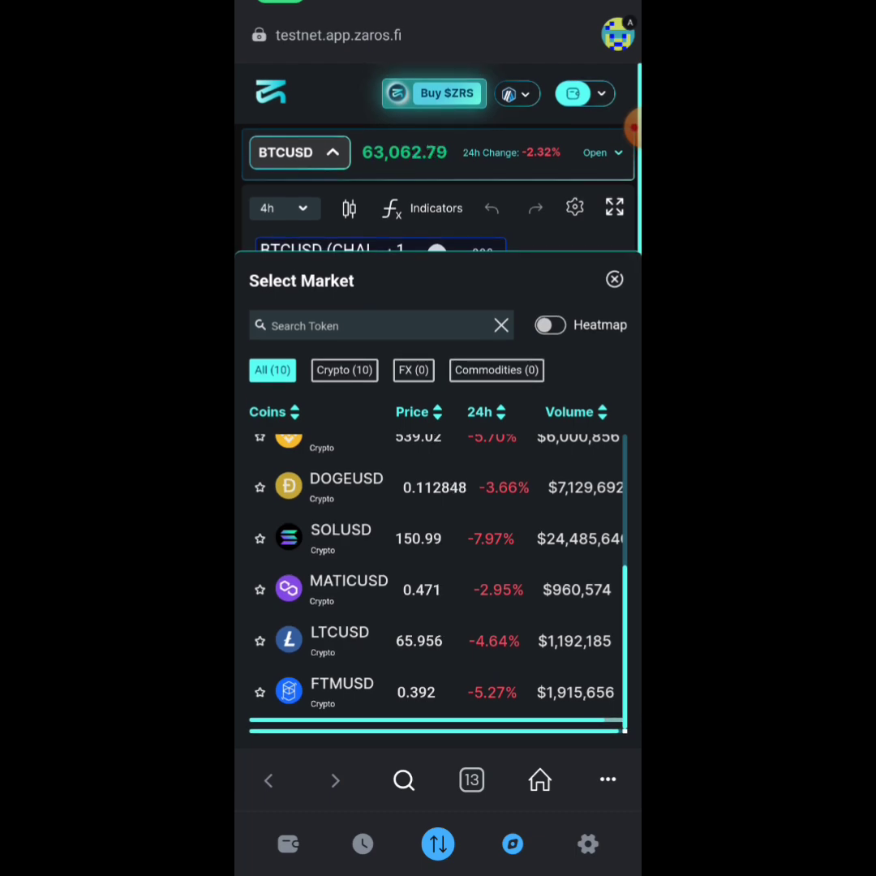
left_click(614, 279)
scroll(438, 406, "down", 3)
scroll(438, 406, "down", 2)
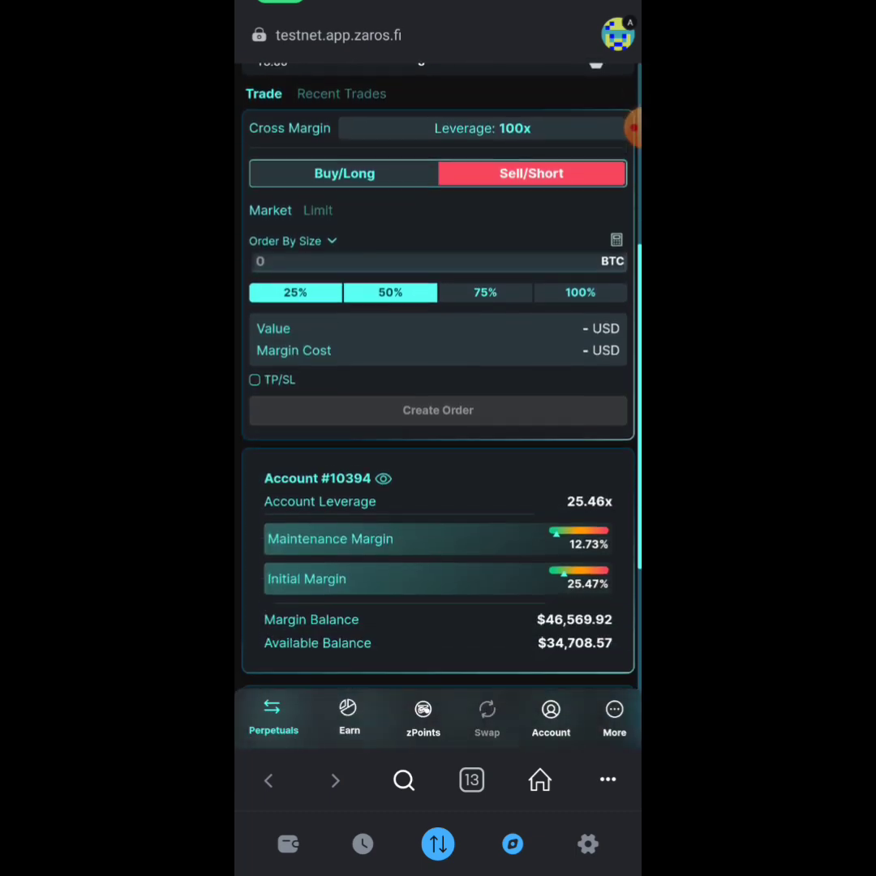
scroll(438, 406, "down", 4)
scroll(633, 127, "down", 2)
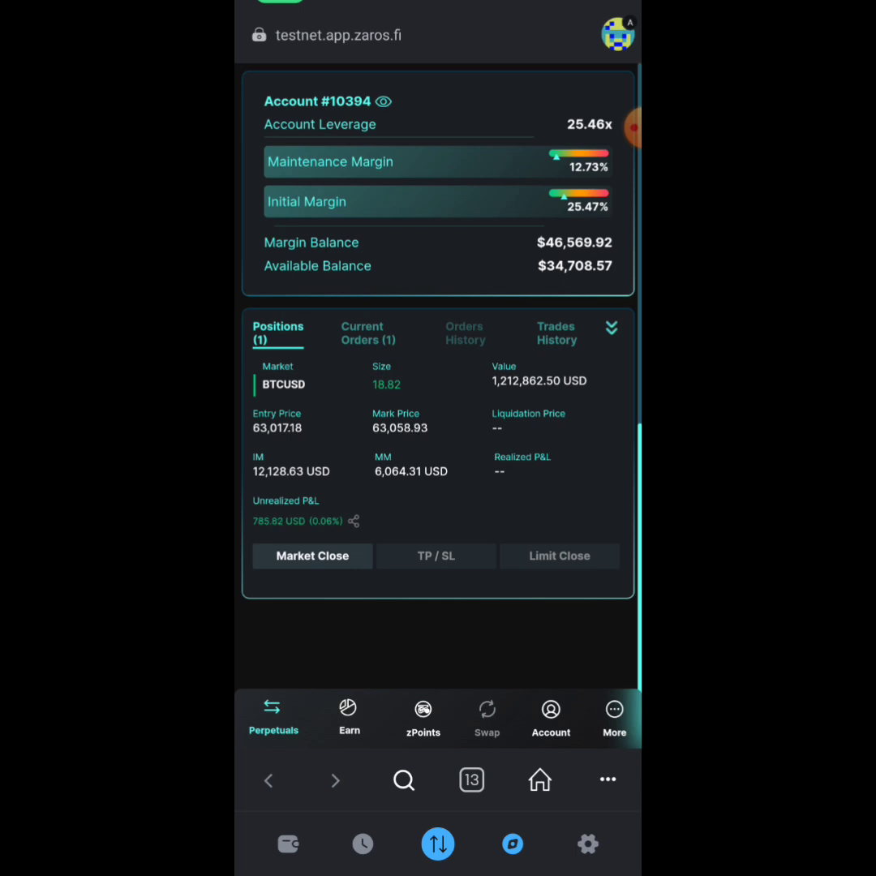
Market-close the remaining 18.82 BTC BTCUSD position and approve the transaction in MetaMask
left_click(312, 555)
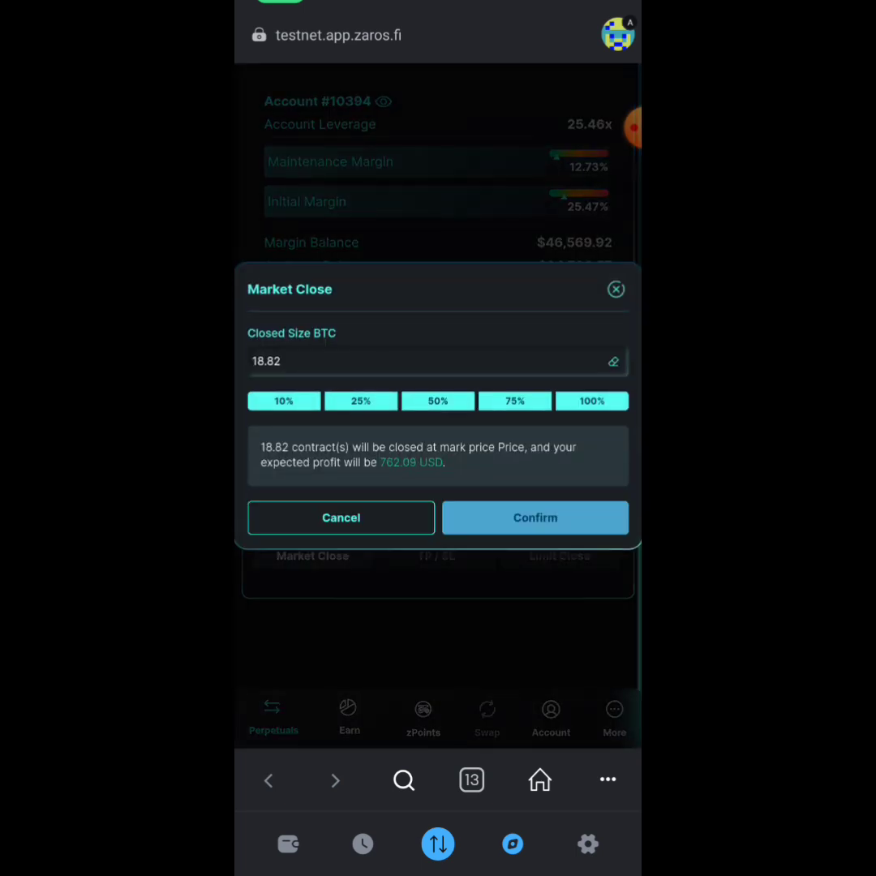
left_click(536, 517)
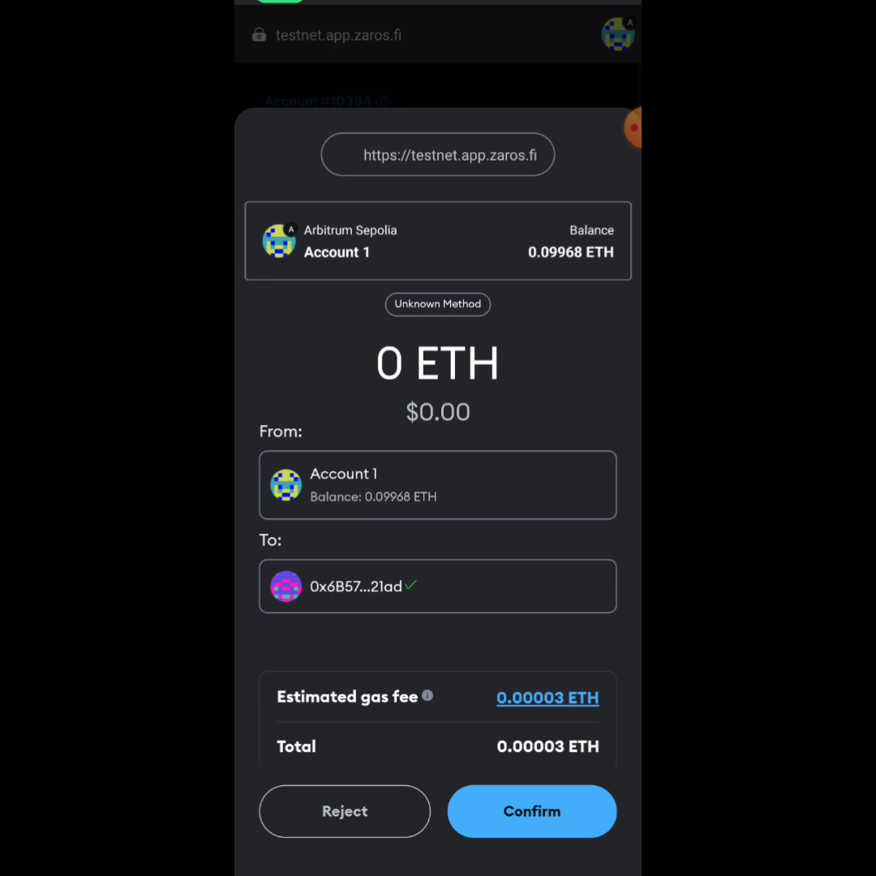
left_click(532, 811)
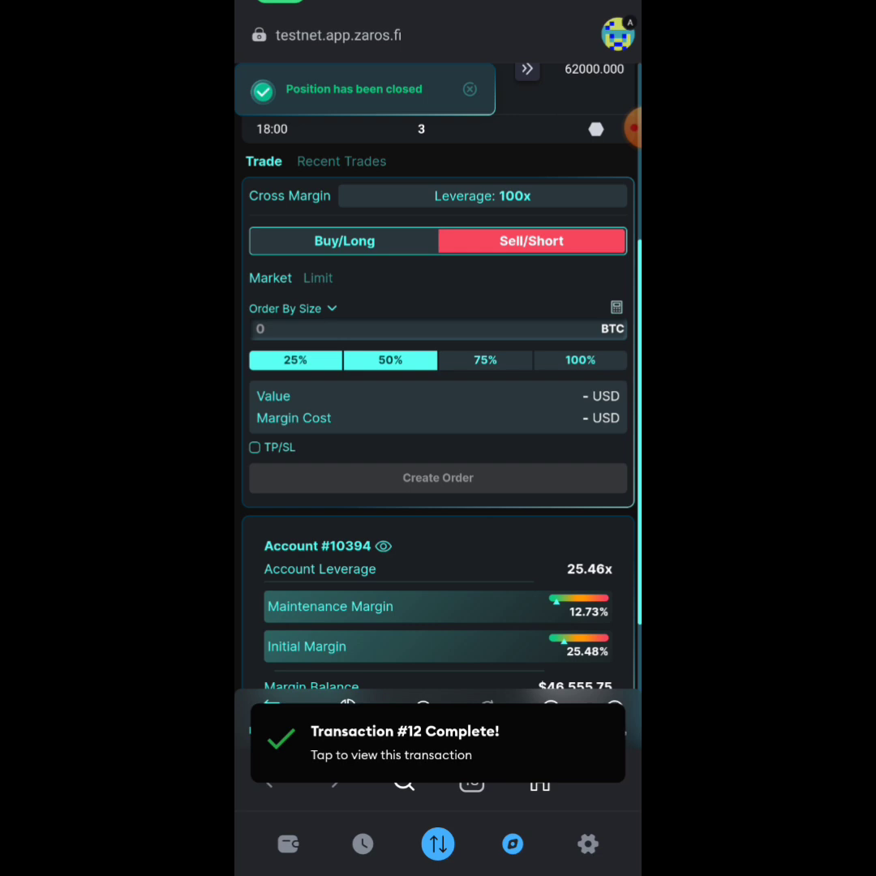
scroll(438, 406, "down", 3)
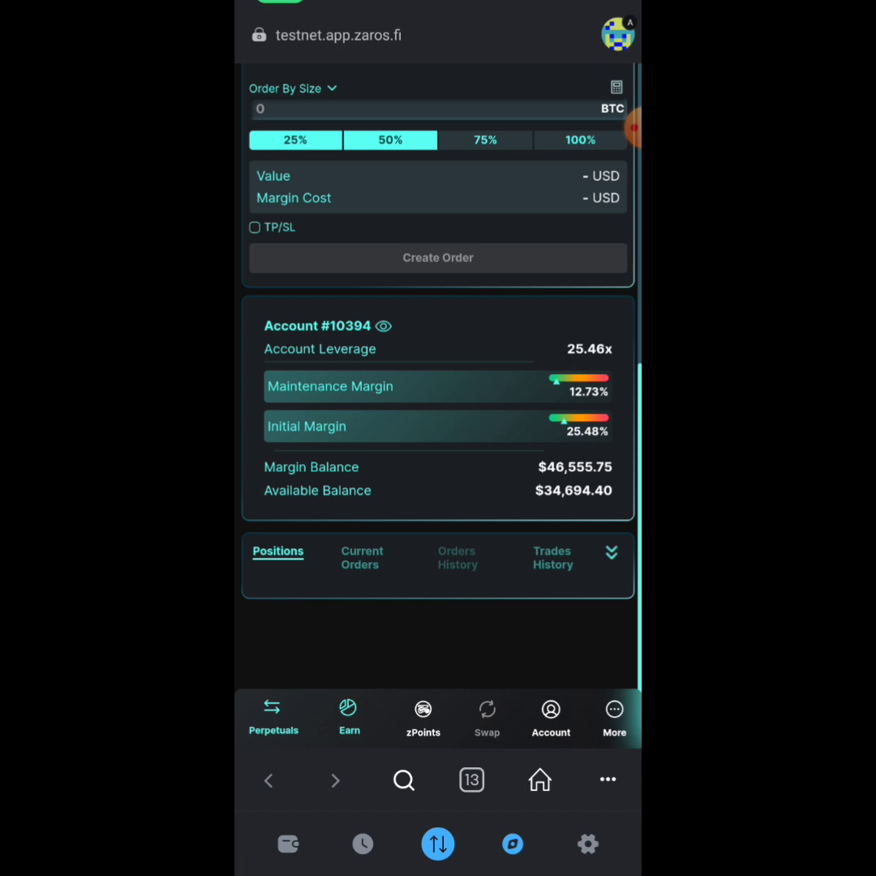
Browse zPoints Results, Referral, Activity and Badges, then open the MetaMask account overview
left_click(423, 718)
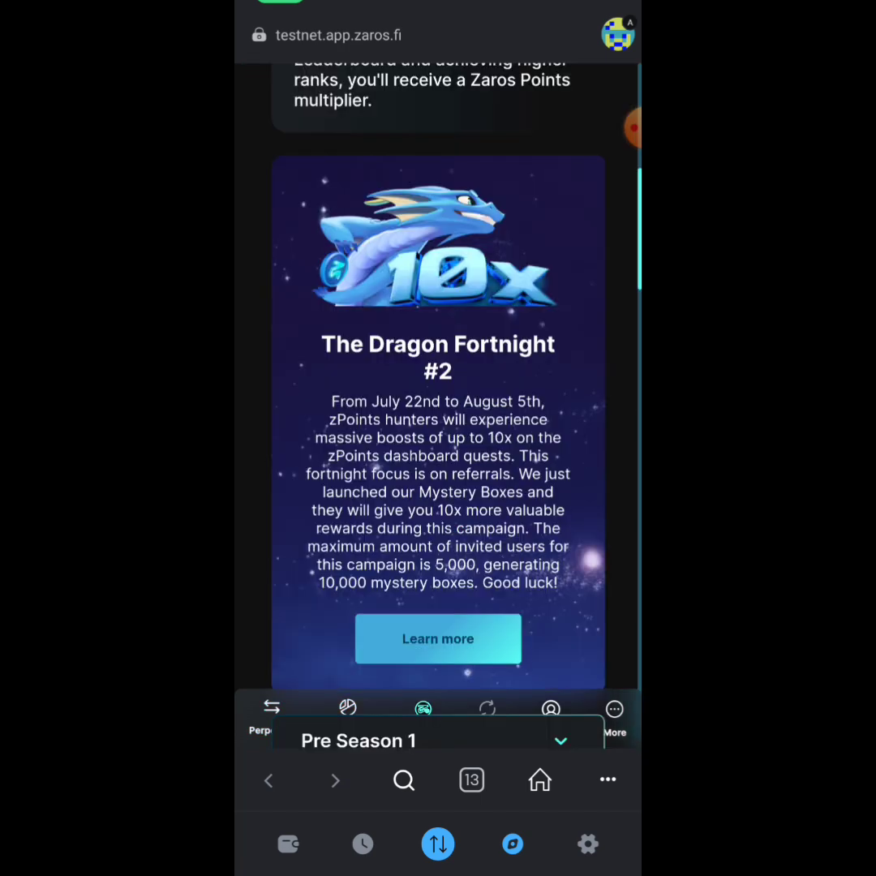
scroll(438, 365, "down", 5)
scroll(438, 365, "down", 5)
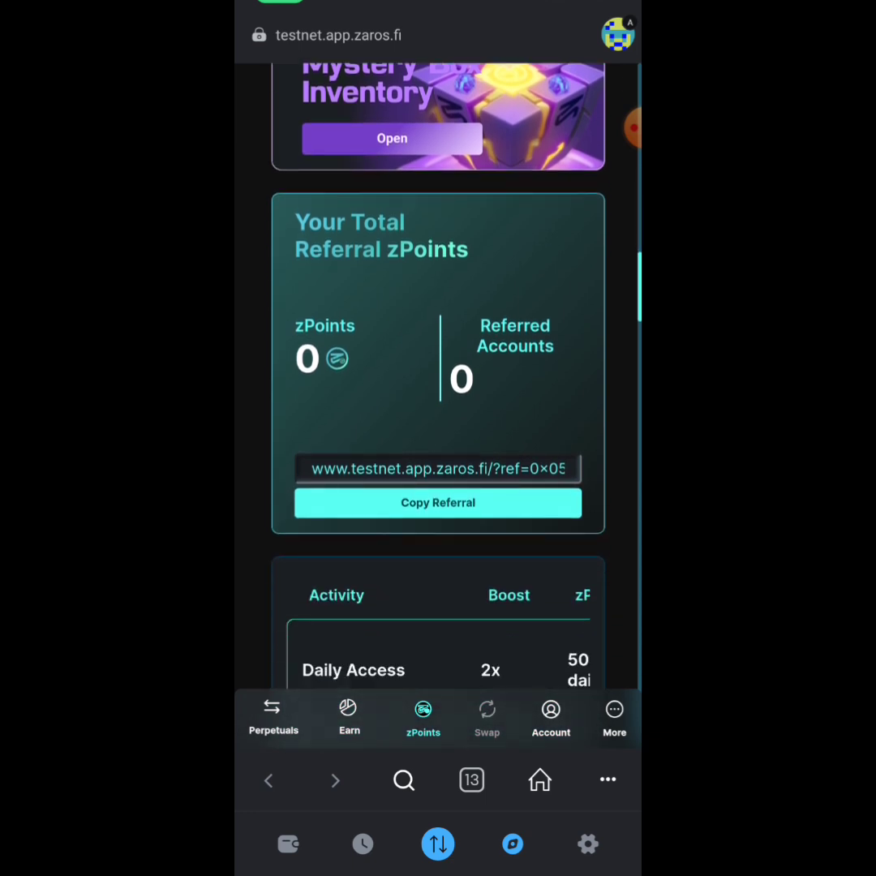
left_click(633, 128)
left_click(521, 164)
mouse_move(398, 438)
left_mouse_down()
mouse_move(497, 526)
mouse_move(448, 429)
left_mouse_up()
left_click(629, 774)
scroll(438, 365, "down", 2)
scroll(438, 365, "up", 10)
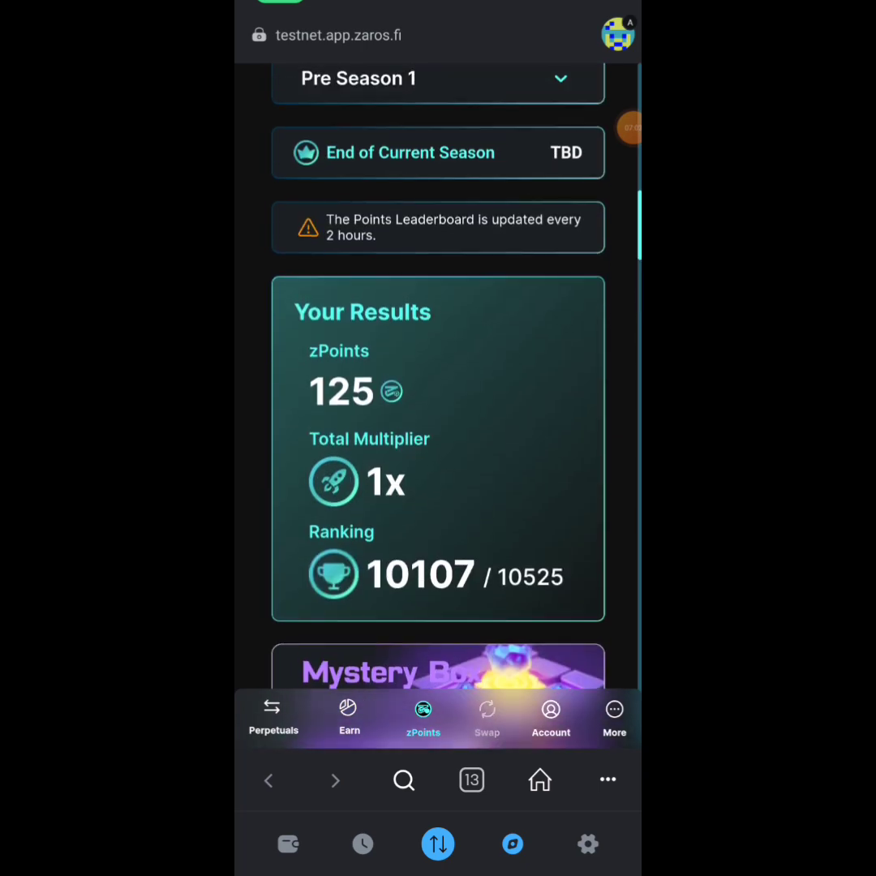
scroll(438, 365, "up", 10)
scroll(438, 365, "up", 3)
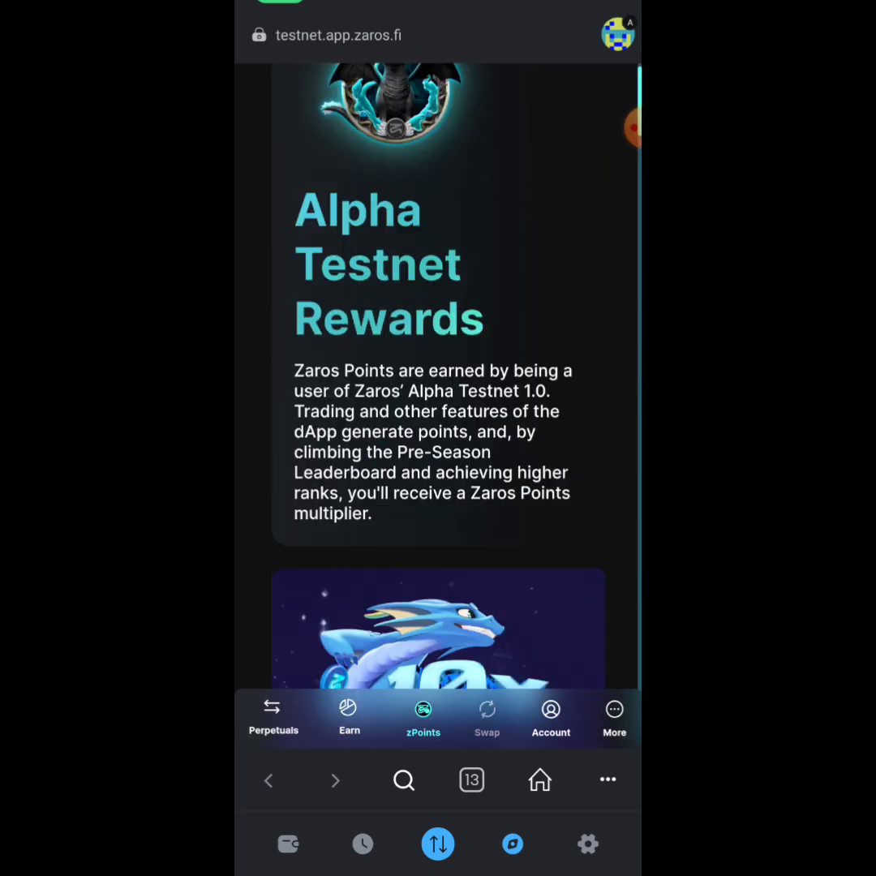
scroll(438, 365, "down", 5)
scroll(438, 365, "down", 5)
scroll(438, 365, "down", 5)
scroll(438, 365, "down", 4)
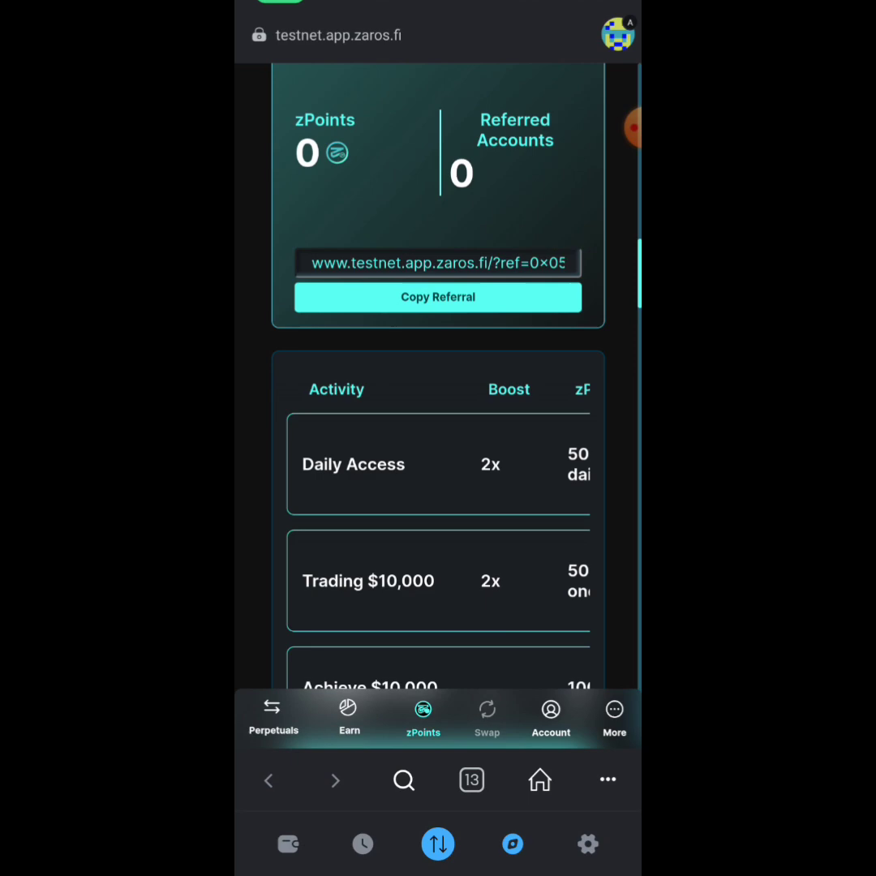
scroll(438, 365, "down", 3)
scroll(438, 365, "down", 3)
scroll(438, 406, "right", 3)
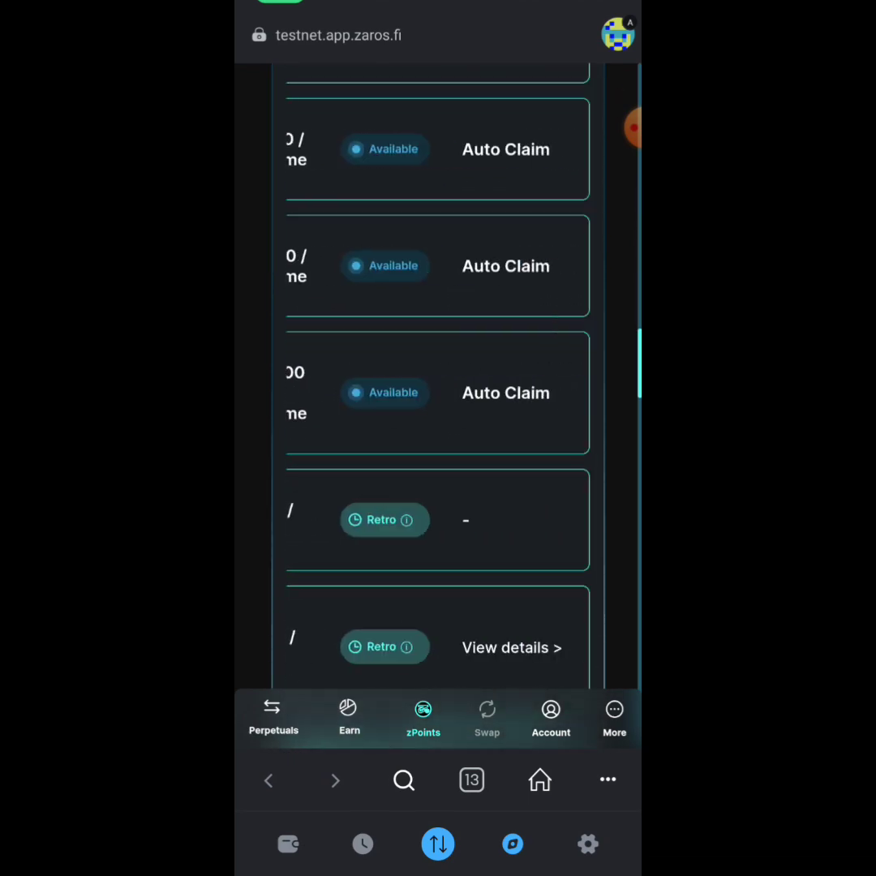
scroll(438, 406, "down", 5)
scroll(438, 406, "down", 3)
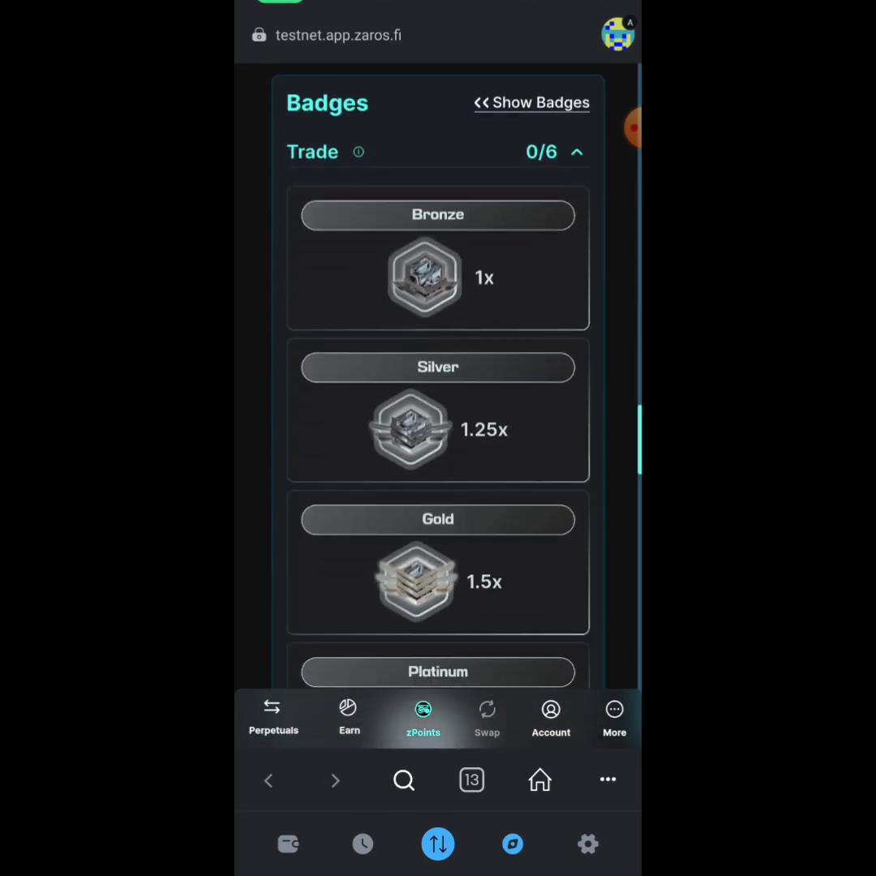
scroll(438, 406, "down", 5)
scroll(439, 406, "down", 4)
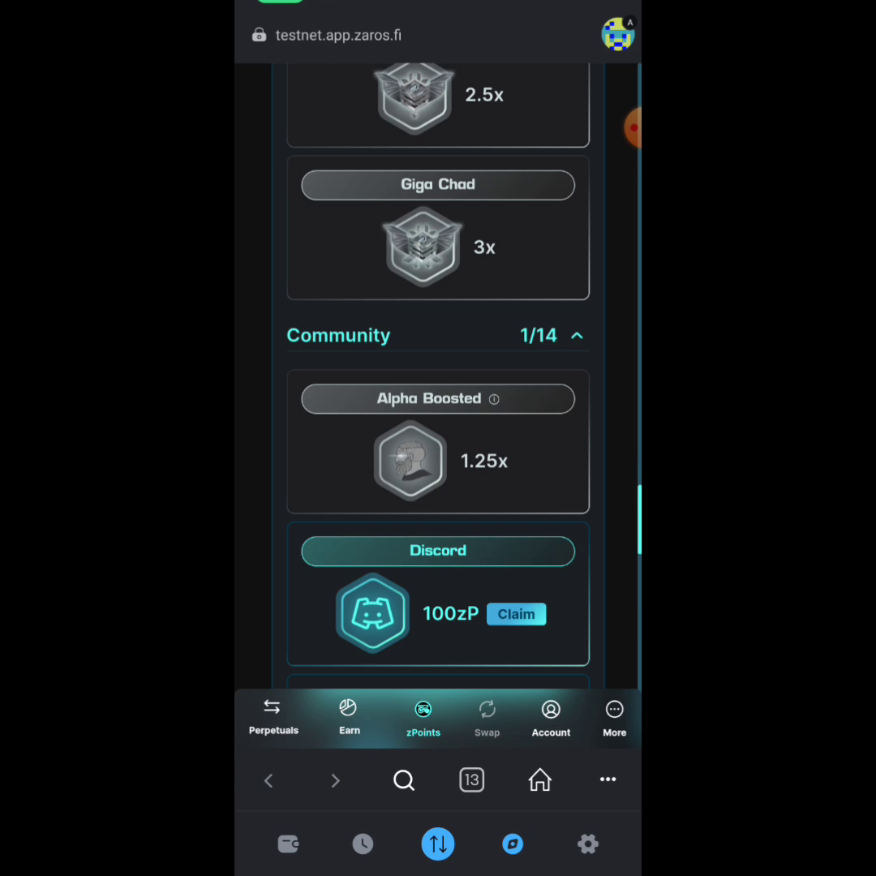
left_click(273, 718)
left_click(288, 843)
Return to testnet.app.zaros.fi through MetaMask's browser tab
left_click(513, 844)
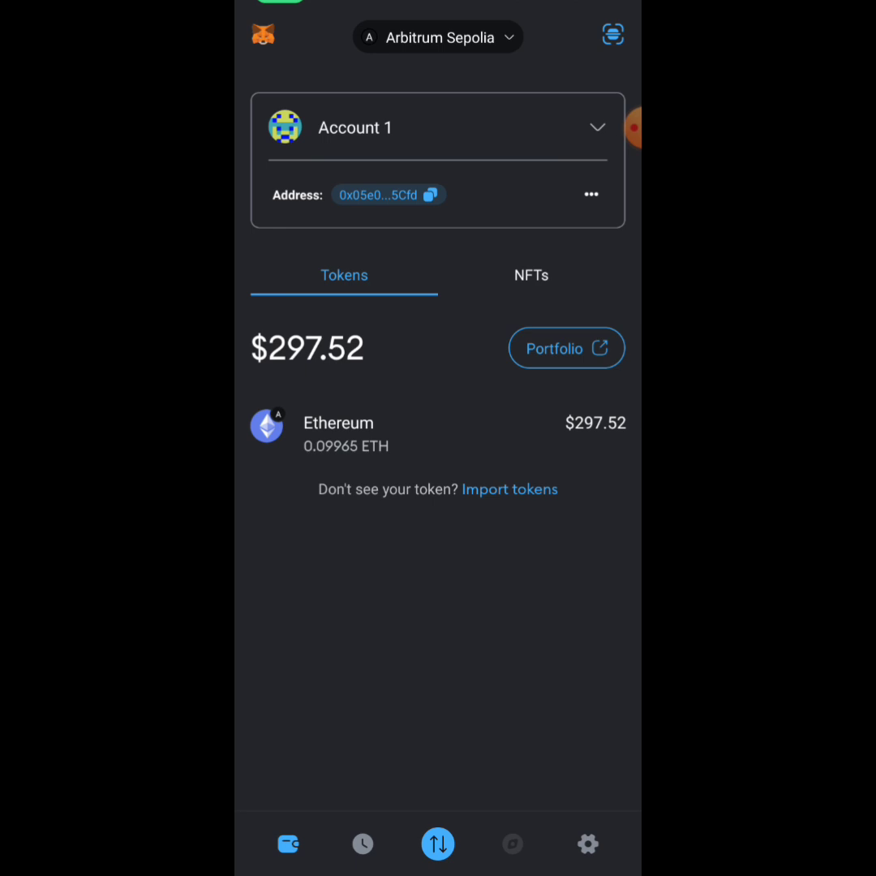